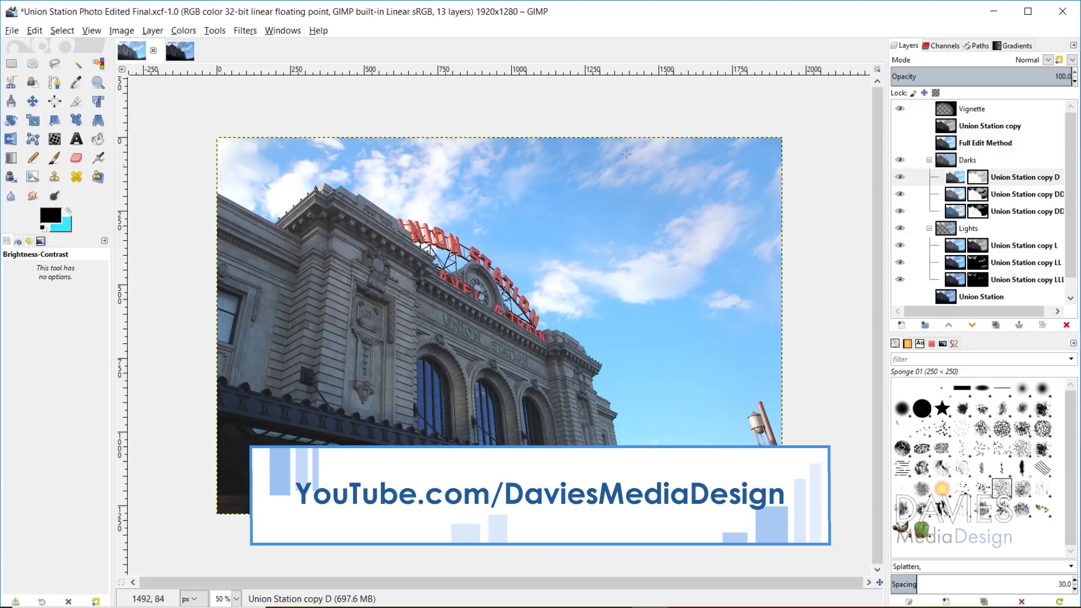
# Compare the original IMG_0090 photo with the edited Union Station image, toggling the Full Edit Method layer's visibility.
pyautogui.click(180, 50)
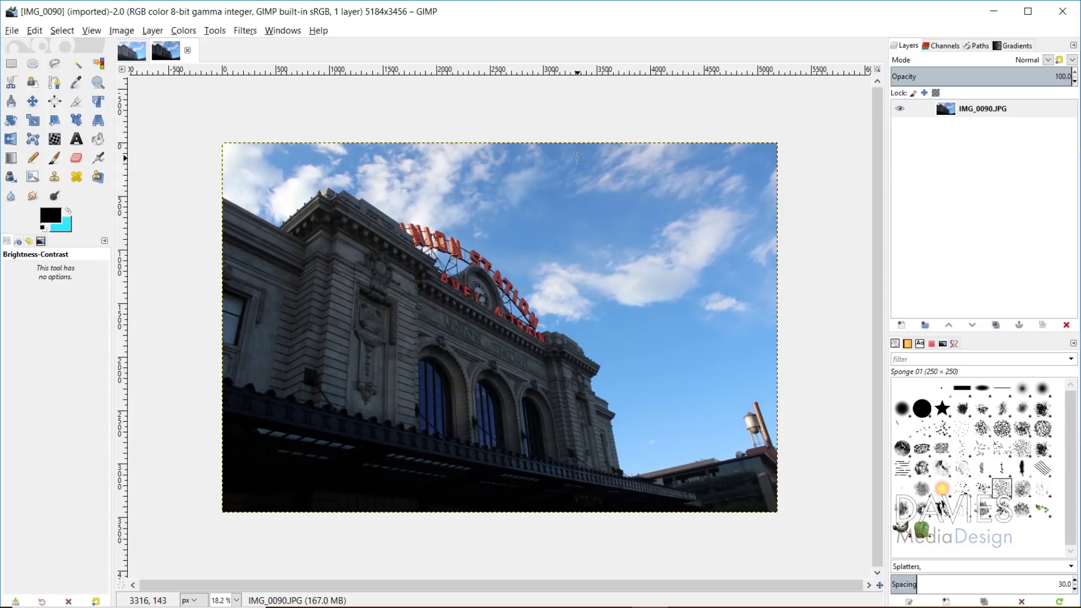
pyautogui.click(133, 51)
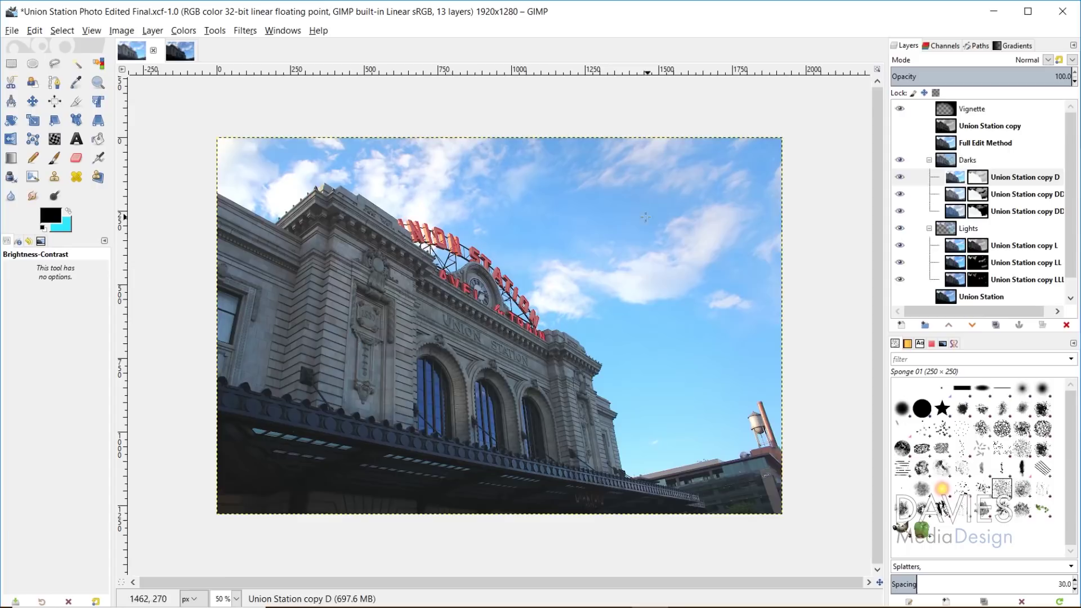
pyautogui.click(899, 142)
pyautogui.click(899, 142)
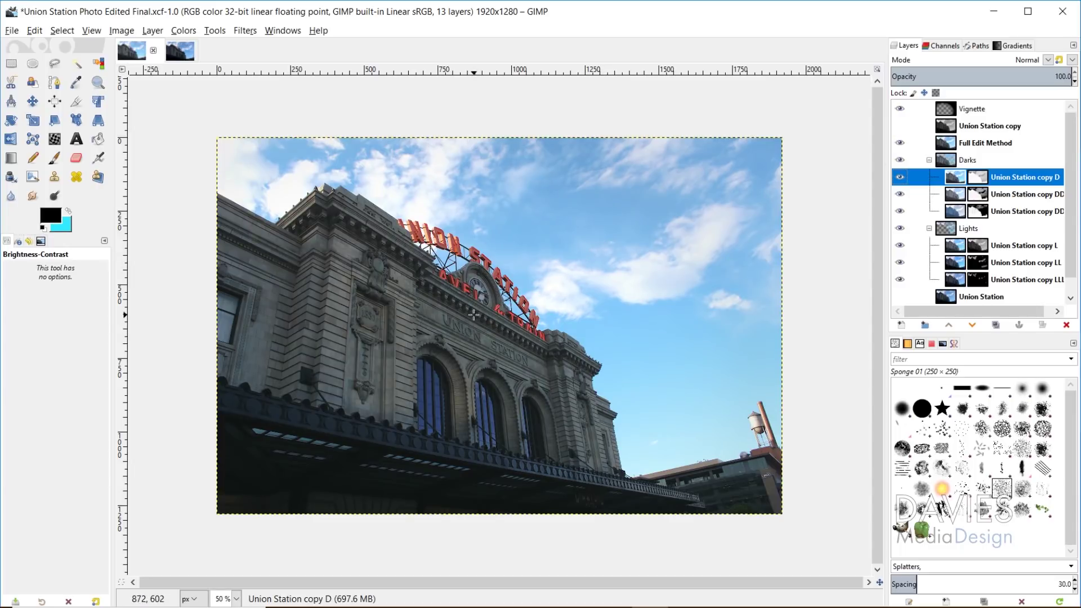
pyautogui.click(900, 143)
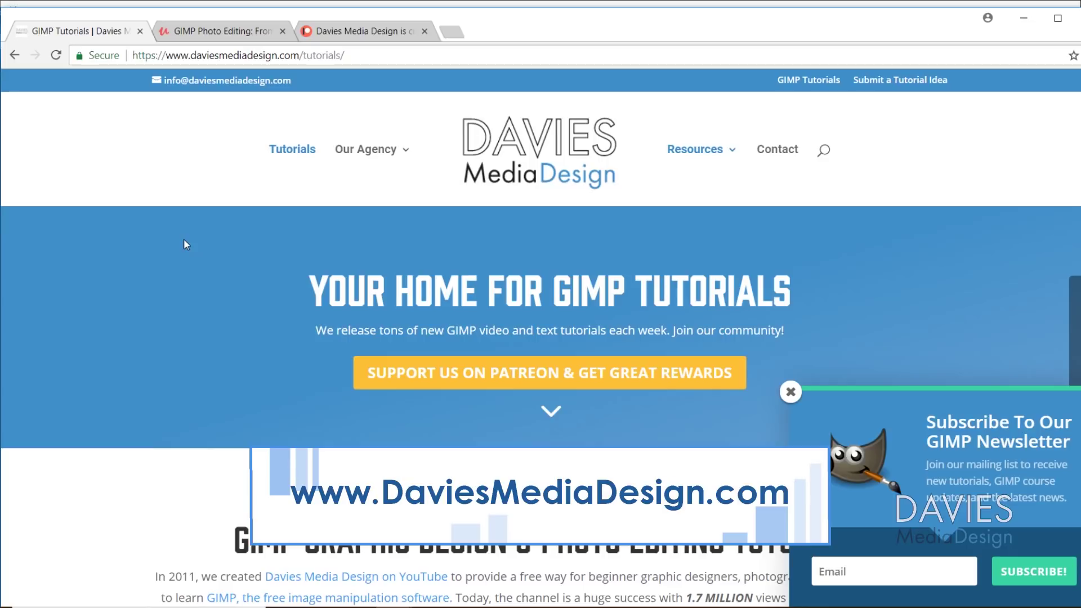
# In the web browser, look through the Davies Media Design tutorials page, the Udemy GIMP Photo Editing course and the Patreon page.
pyautogui.scroll(-20, 186, 241)
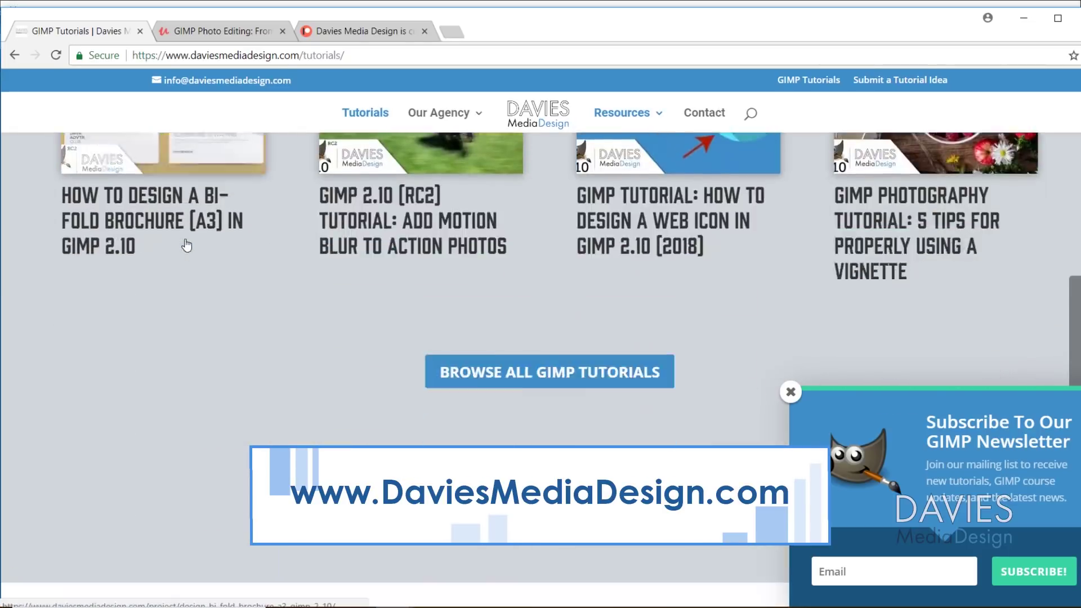
pyautogui.scroll(-15, 187, 244)
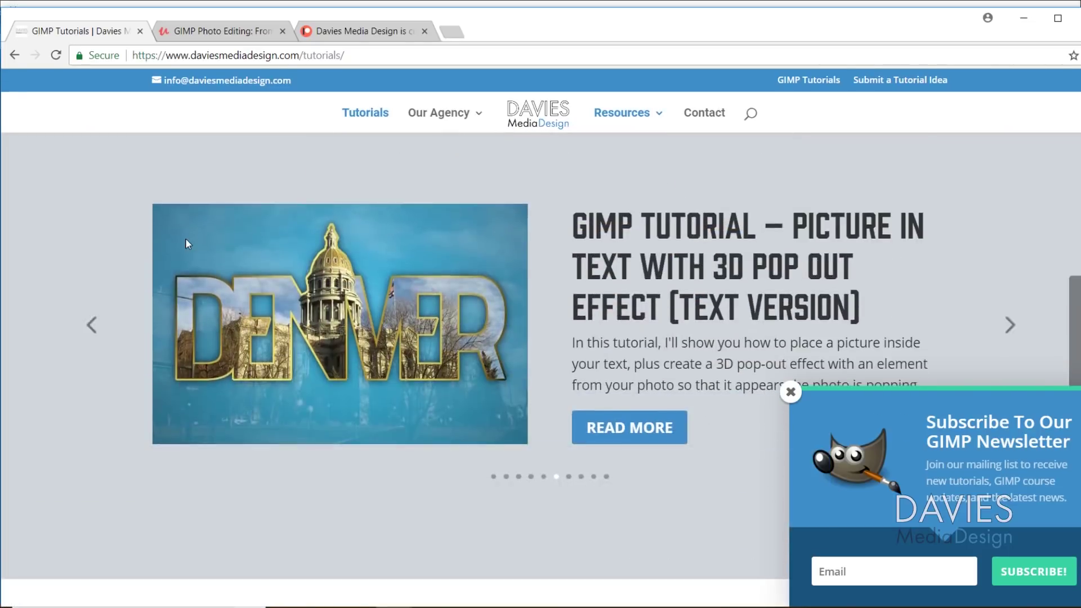
pyautogui.scroll(-5, 187, 244)
pyautogui.hotkey('ctrl', 'Tab')
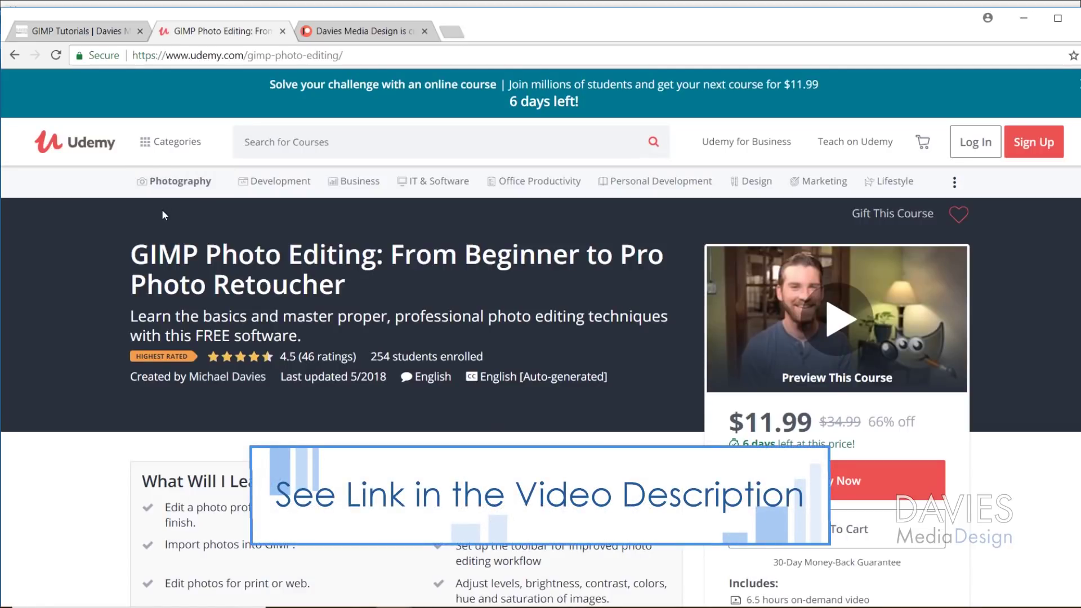
pyautogui.hotkey('ctrl', 'Tab')
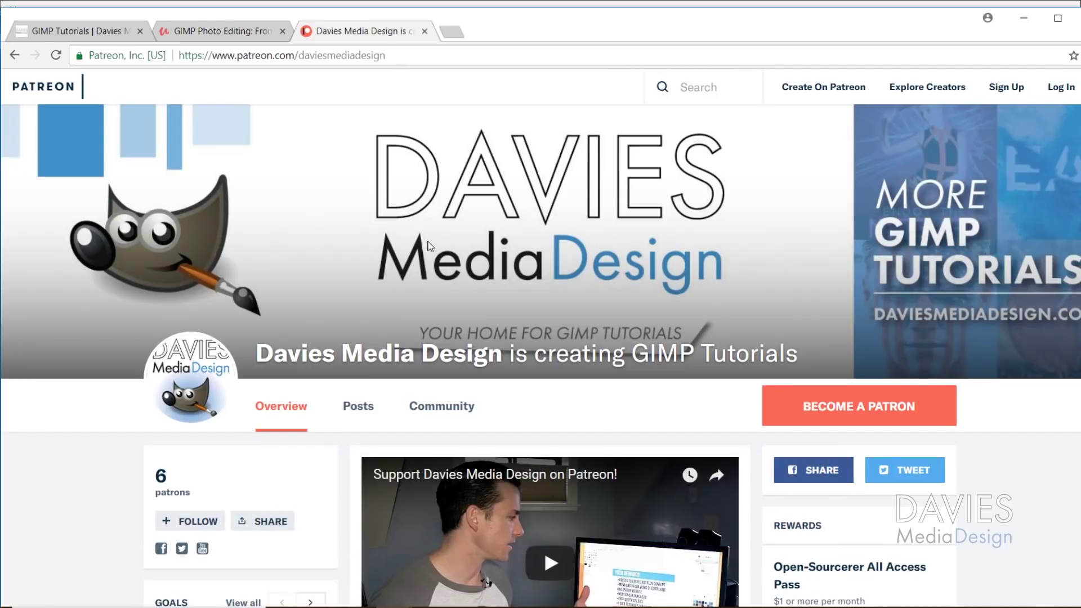
pyautogui.click(241, 32)
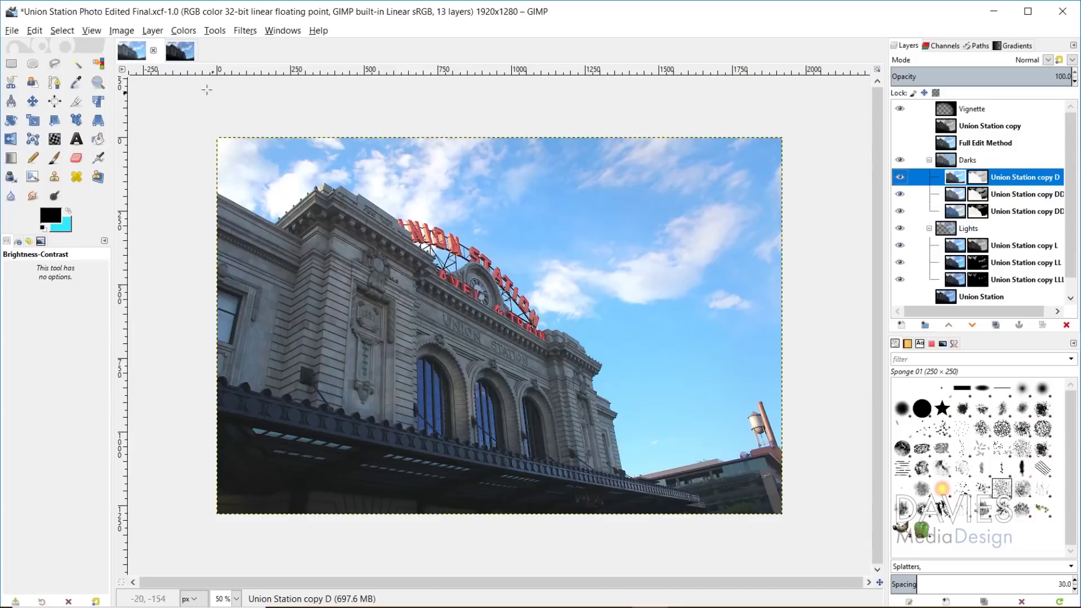
# In GIMP, convert the original IMG_0090 photo to 32 bit floating point precision with Linear light gamma.
pyautogui.click(180, 50)
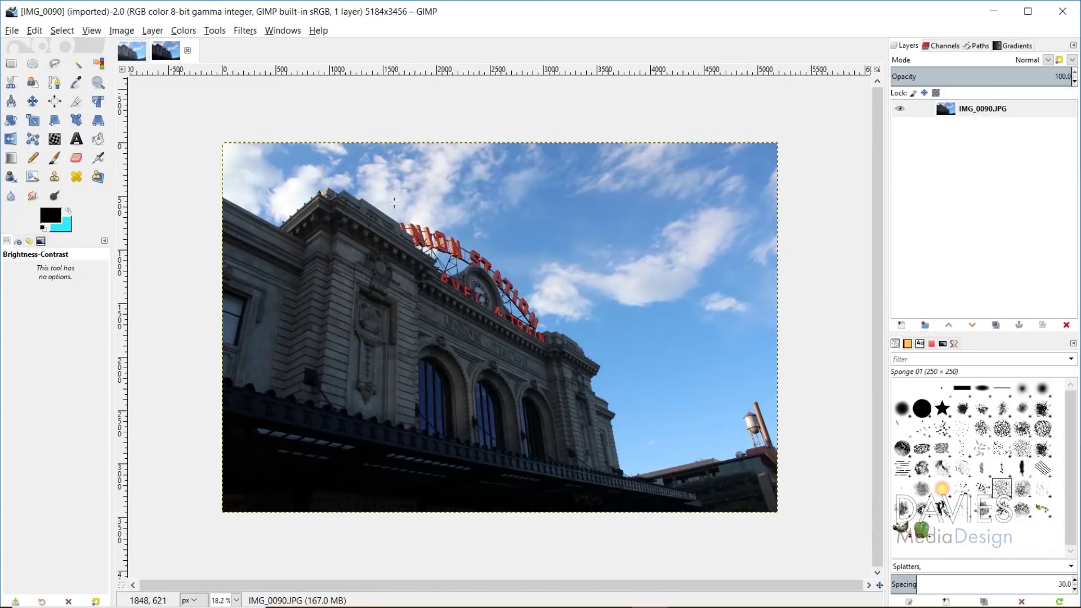
pyautogui.click(16, 32)
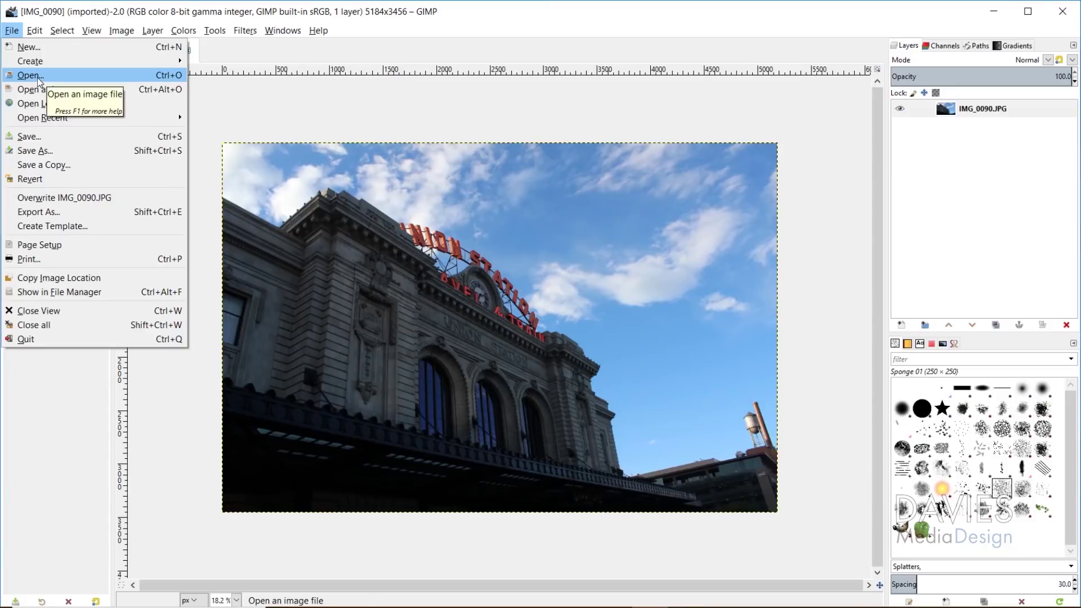
pyautogui.click(380, 33)
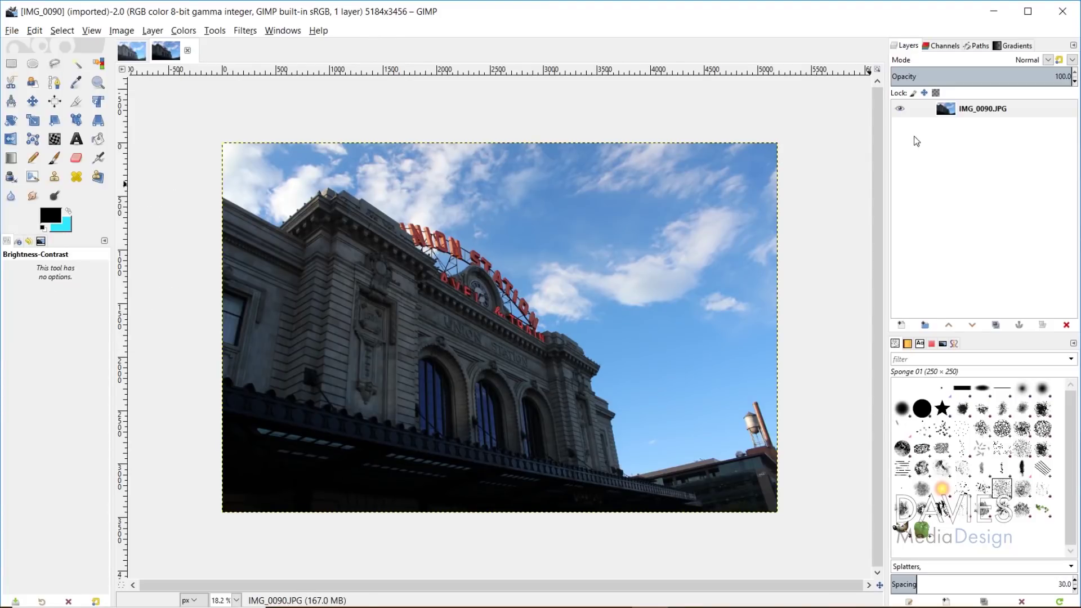
pyautogui.click(941, 111)
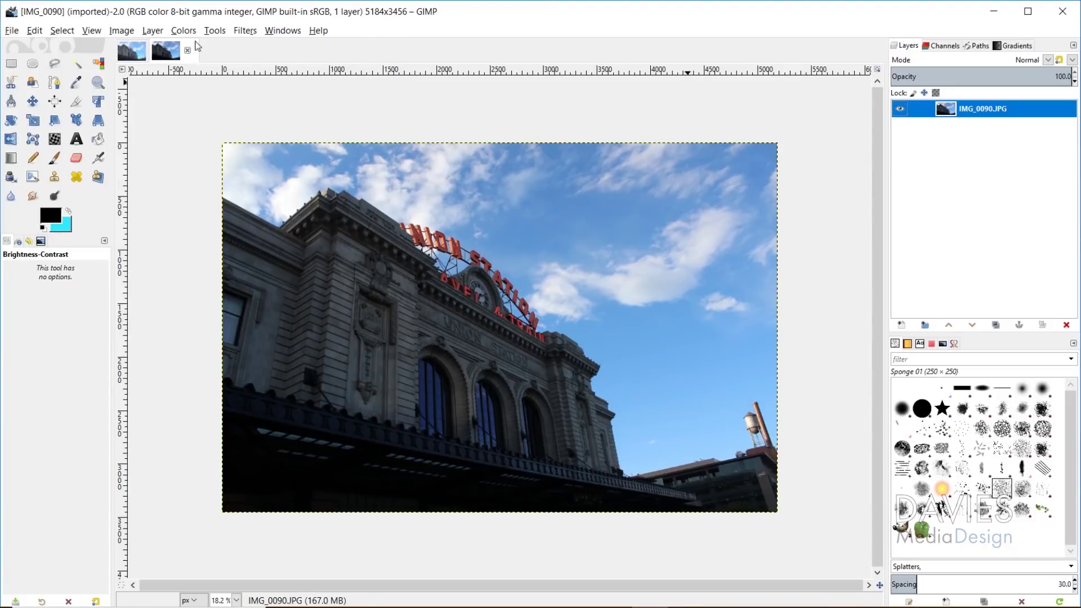
pyautogui.click(127, 31)
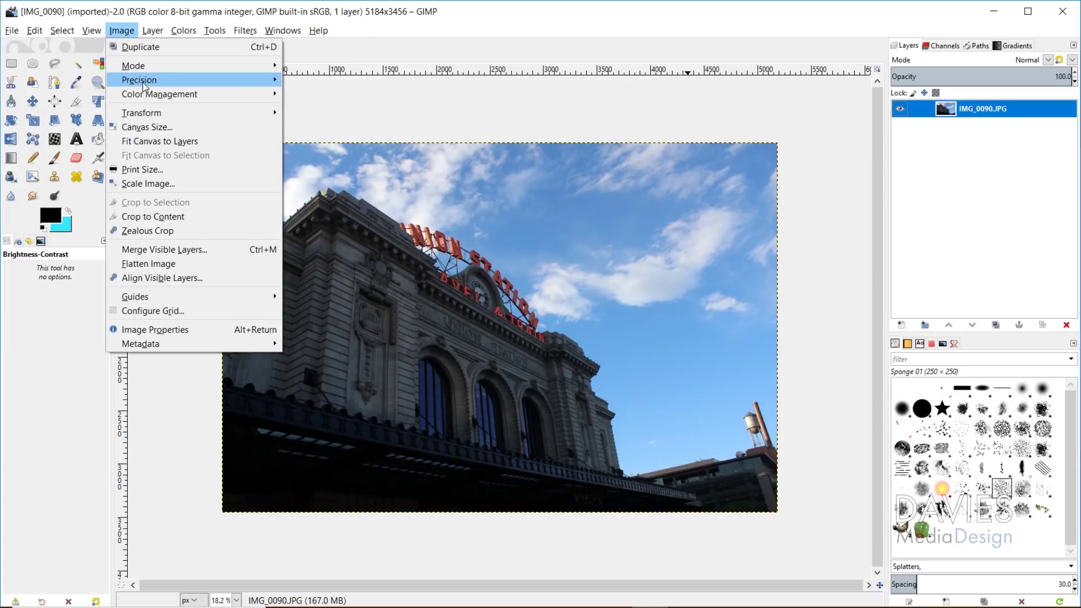
pyautogui.moveTo(144, 85)
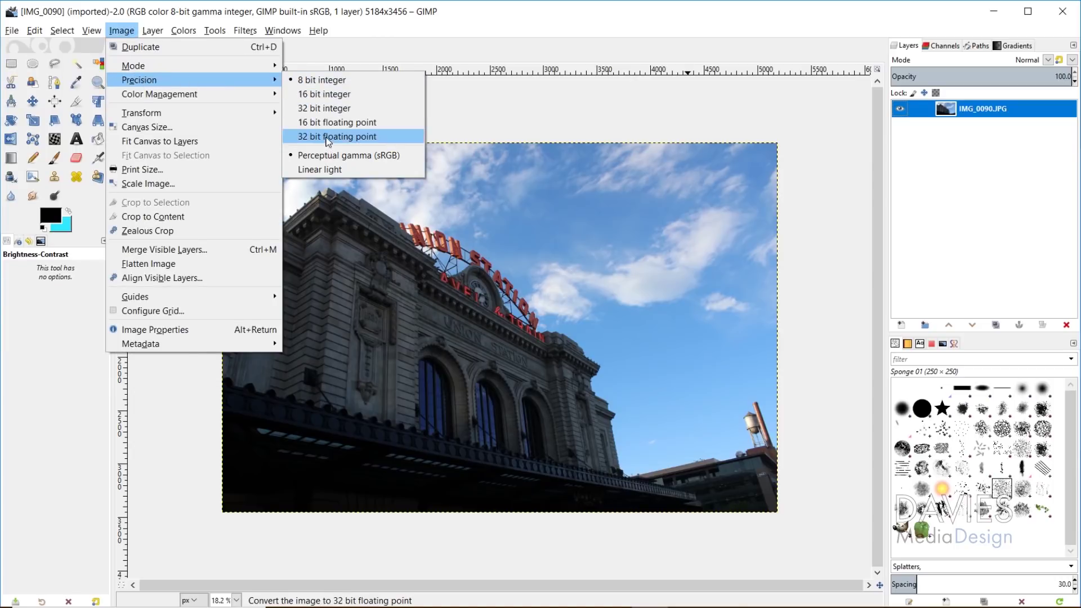
pyautogui.click(328, 139)
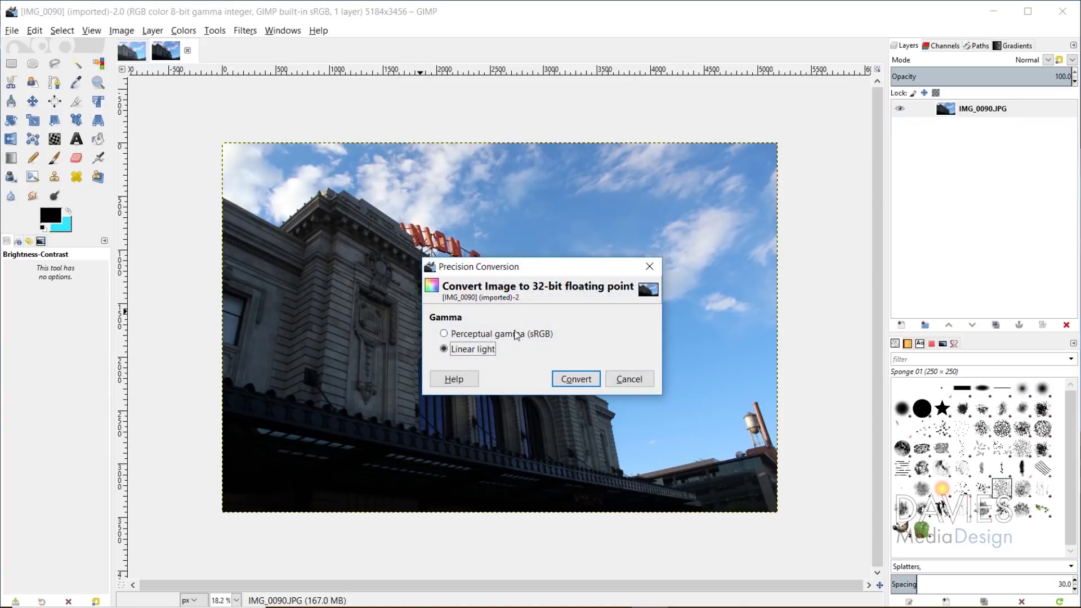
pyautogui.click(579, 383)
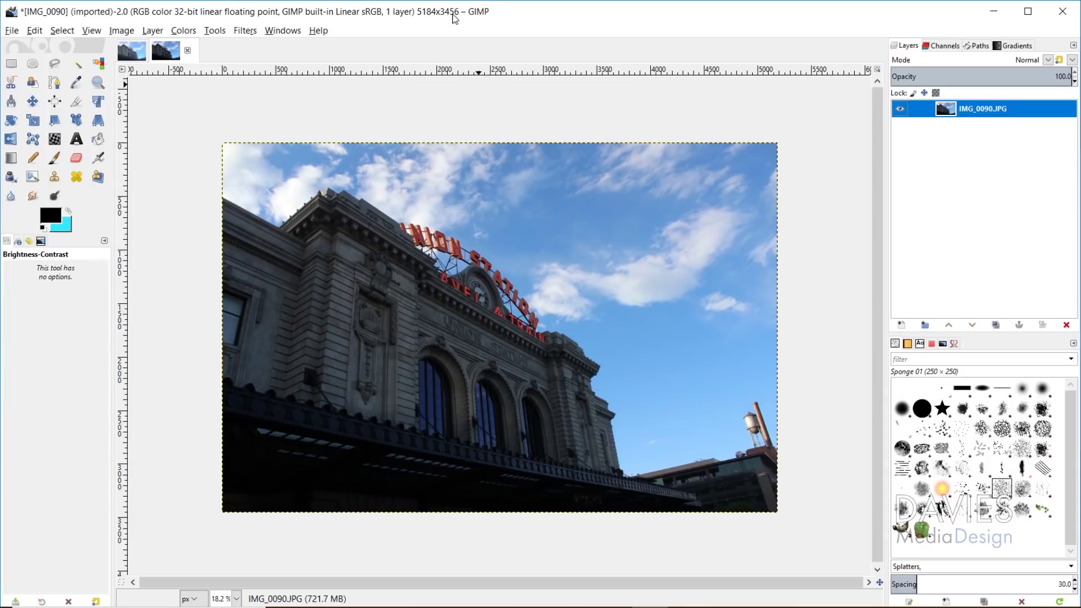
# Scale the photo to 1920 x 1280 px with Cubic interpolation.
pyautogui.click(122, 31)
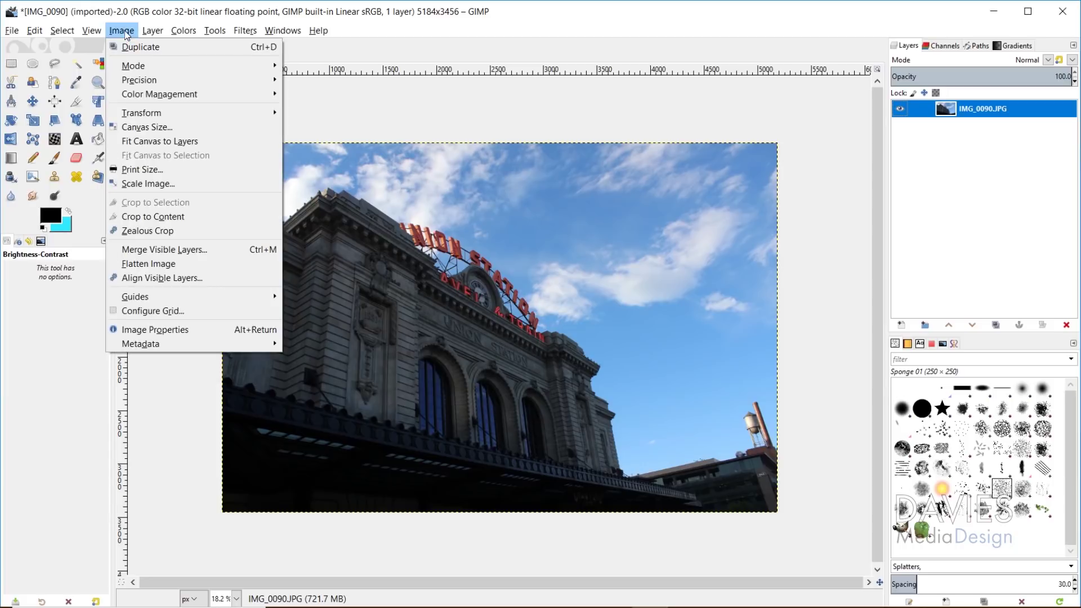
pyautogui.click(148, 183)
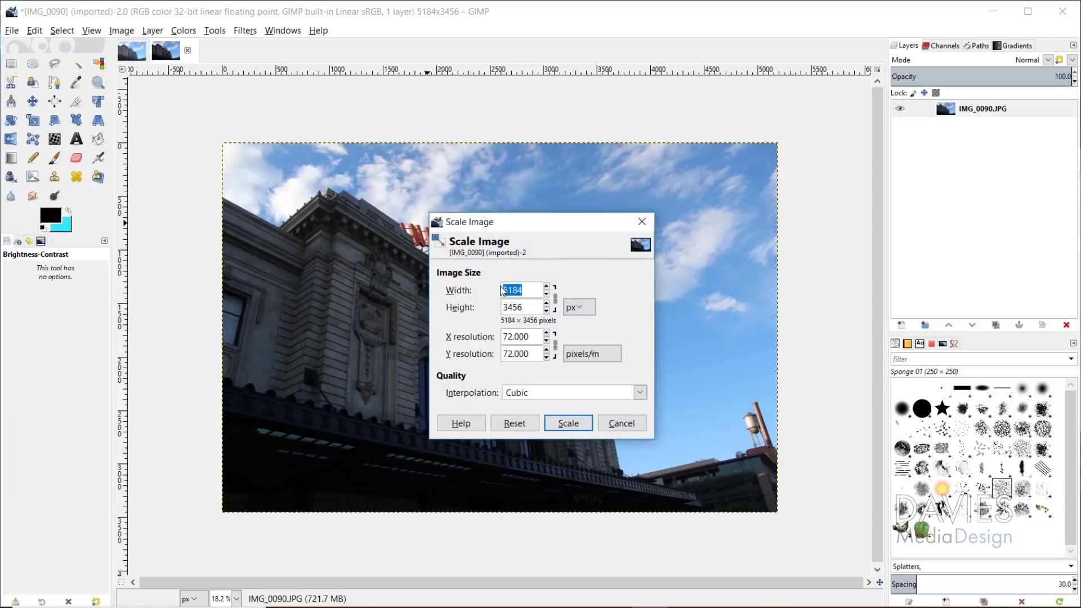
pyautogui.write('192')
pyautogui.press('Tab')
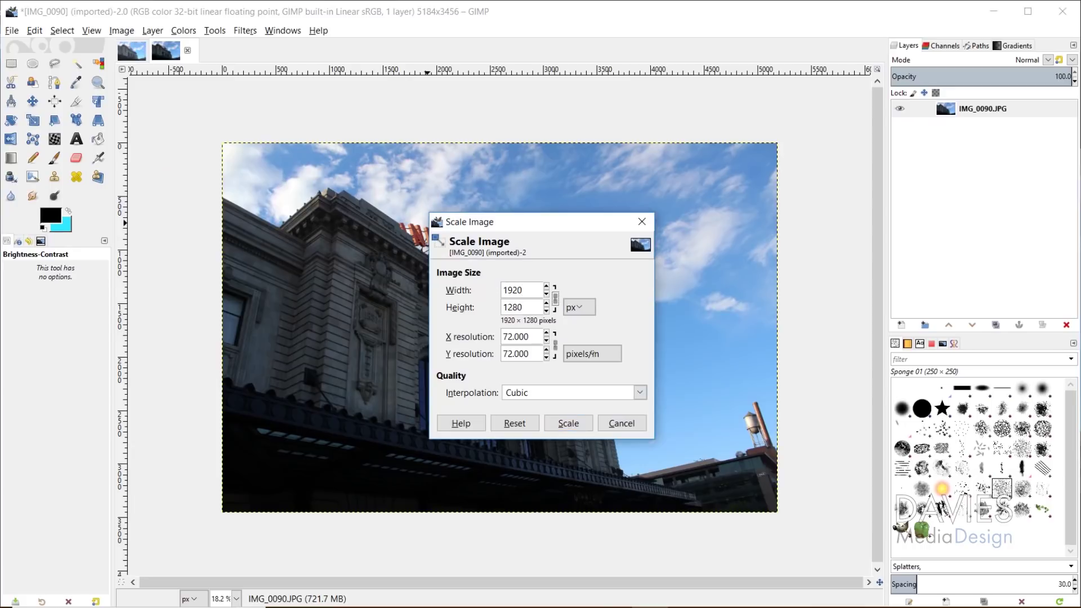
pyautogui.click(573, 424)
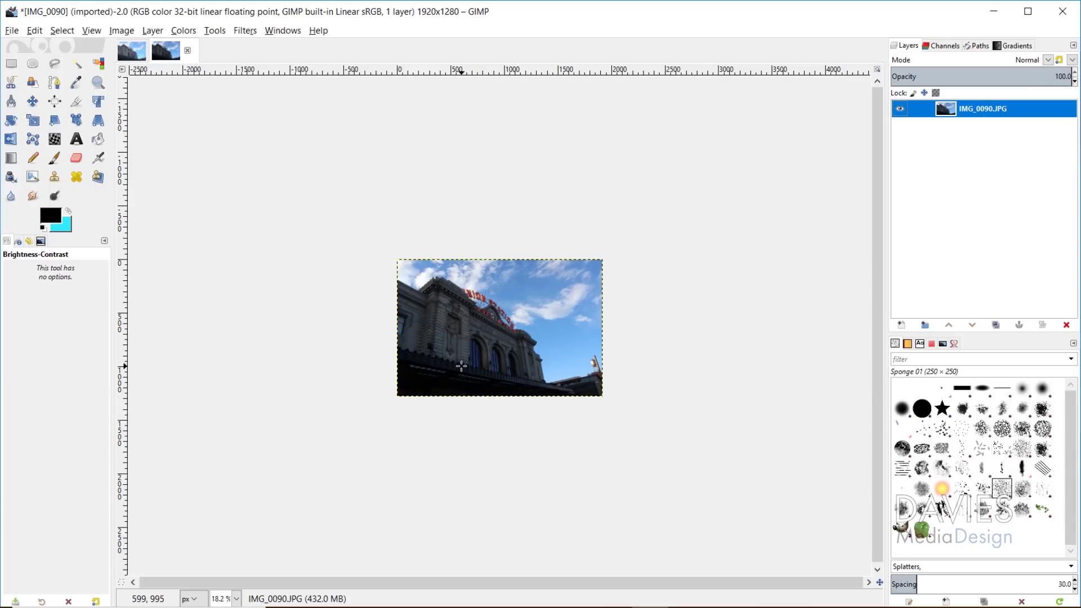
# Check the photo's X and Y resolution in the Scale Image settings.
pyautogui.click(122, 30)
pyautogui.click(148, 183)
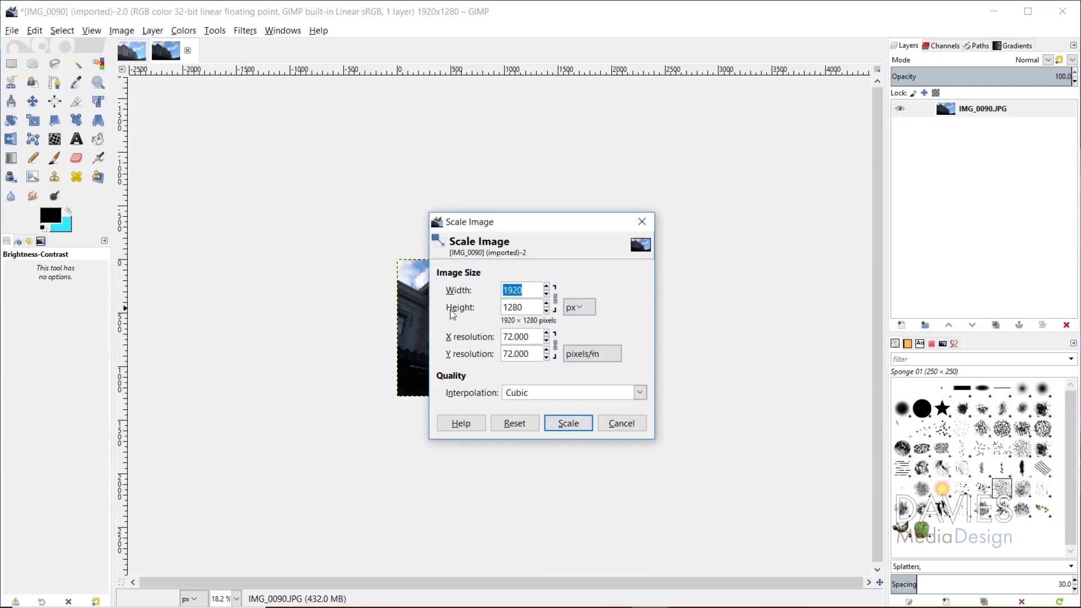
pyautogui.click(511, 336)
pyautogui.doubleClick(511, 337)
pyautogui.click(619, 423)
# Rename the photo's IMG_0090.JPG layer as "Union Station".
pyautogui.click(99, 82)
pyautogui.moveTo(366, 222); pyautogui.dragTo(640, 418)
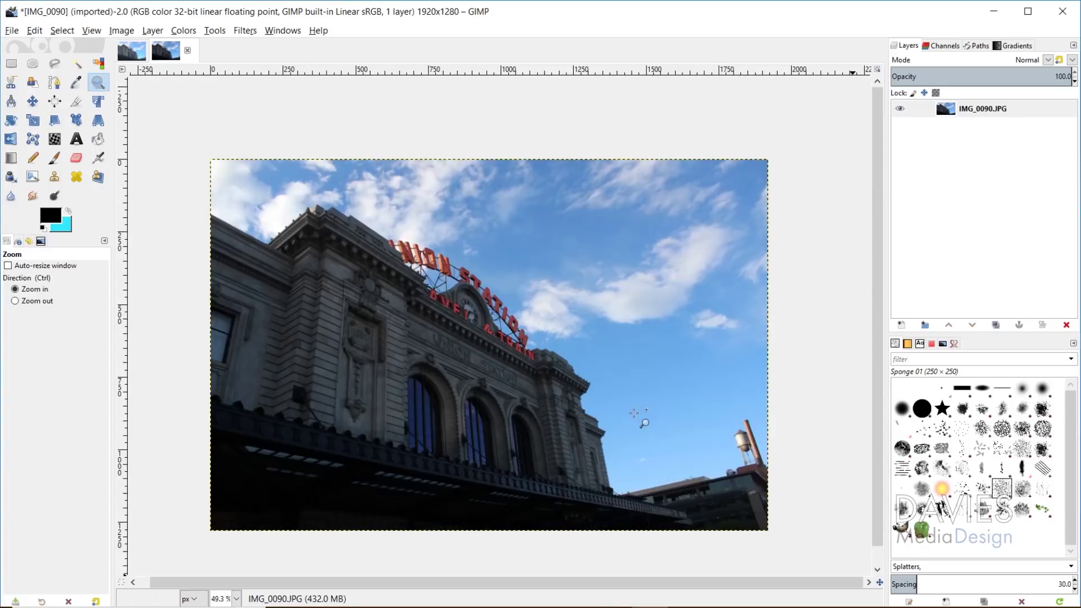
pyautogui.press('m')
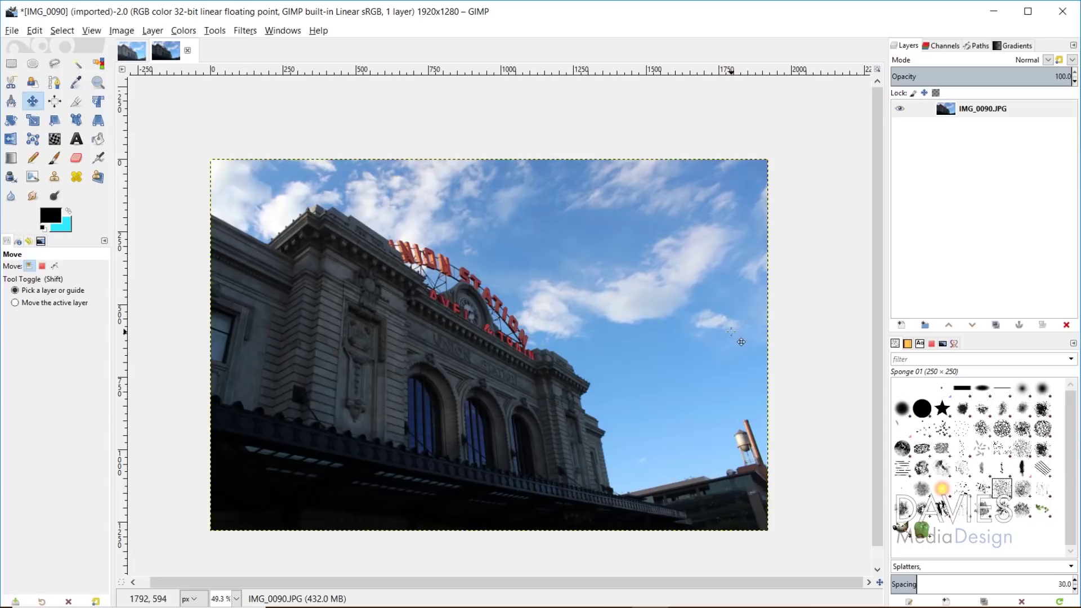
pyautogui.doubleClick(973, 112)
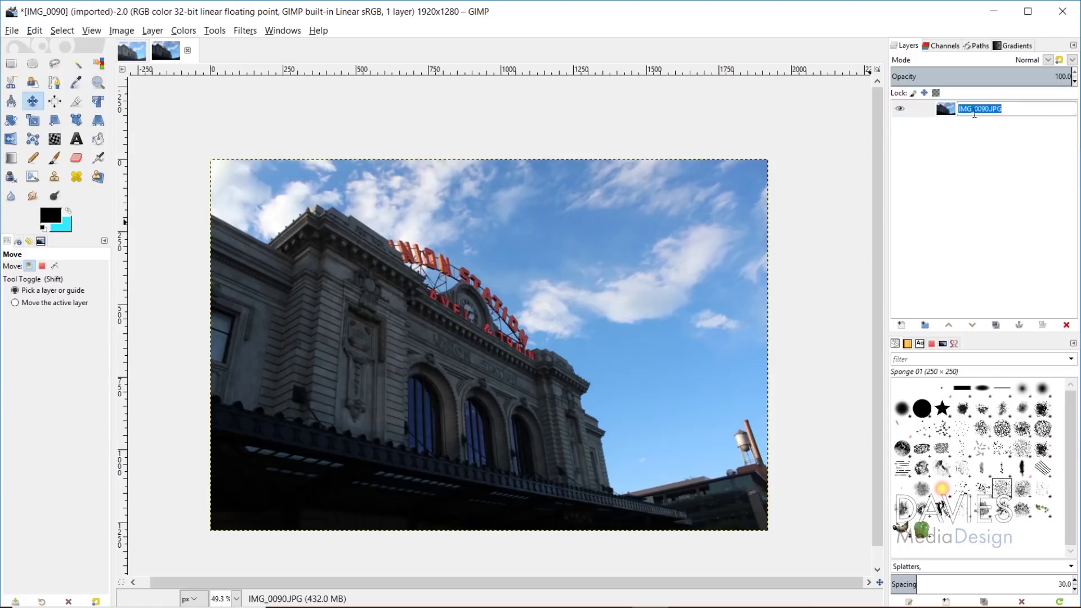
pyautogui.write('Union Station')
pyautogui.press('Return')
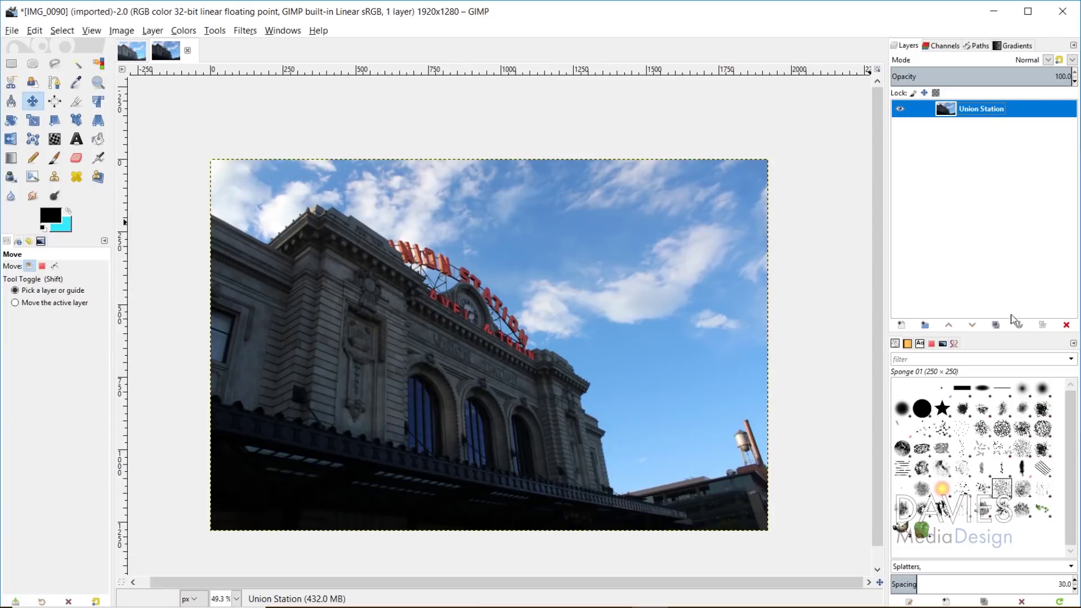
# Duplicate the Union Station layer and desaturate the copy using the Luminance mode.
pyautogui.click(995, 325)
pyautogui.click(992, 111)
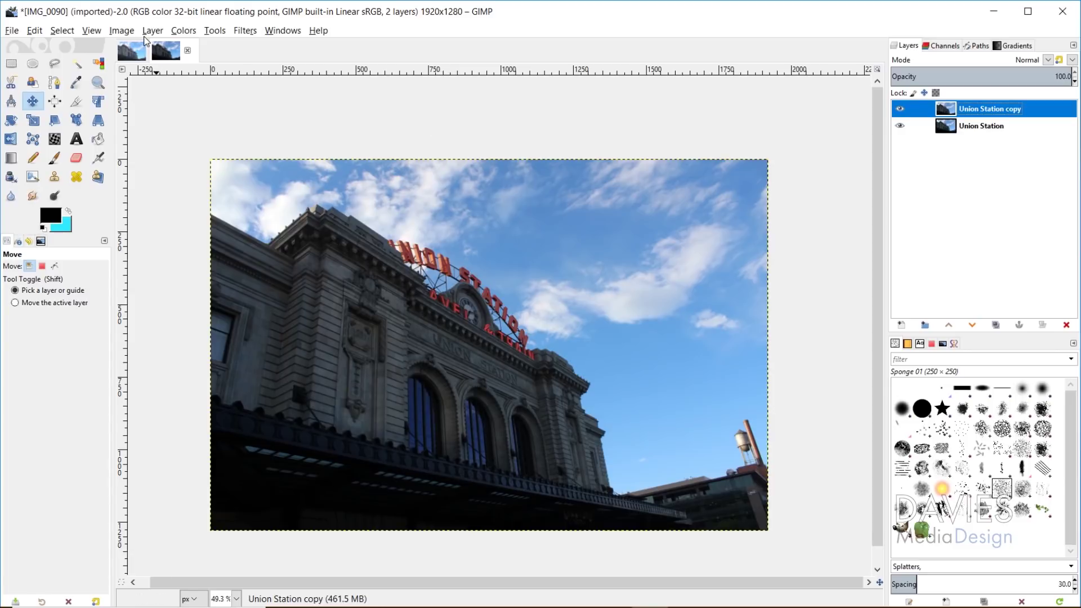
pyautogui.click(183, 31)
pyautogui.moveTo(215, 268)
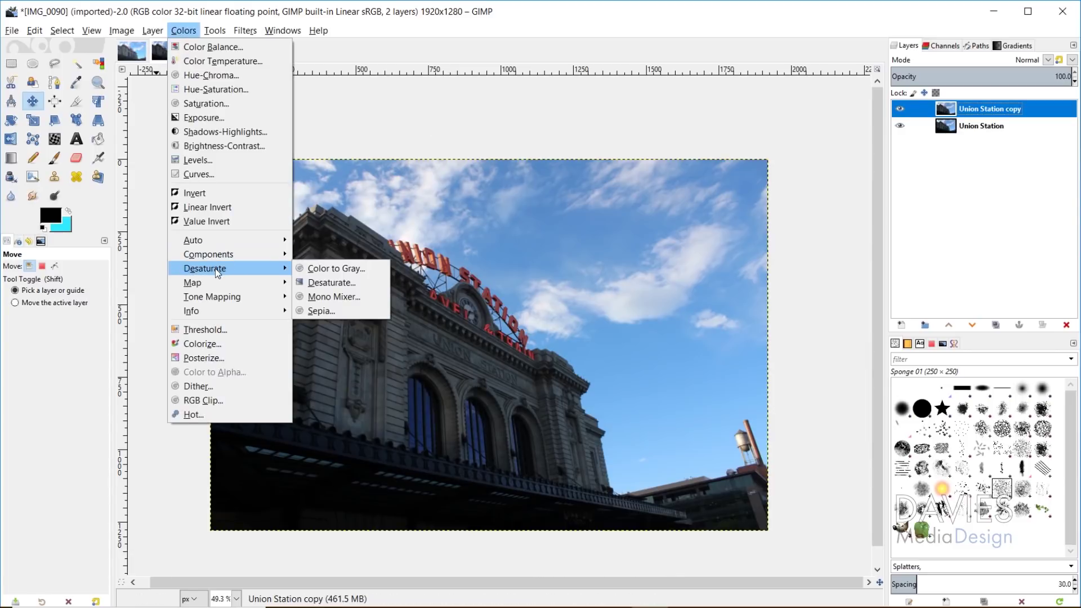
pyautogui.click(340, 283)
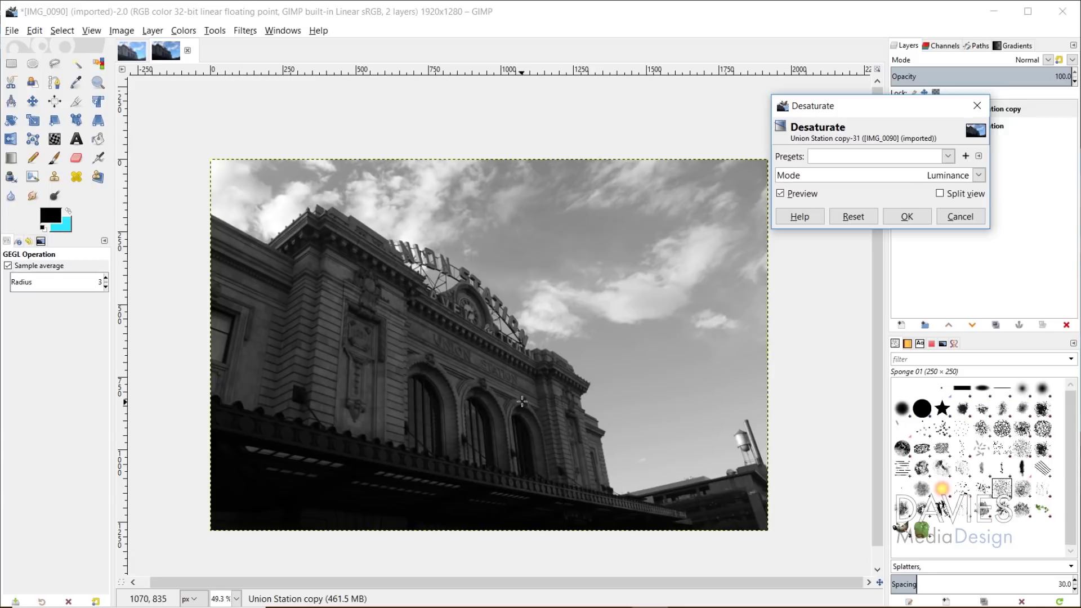
pyautogui.click(906, 216)
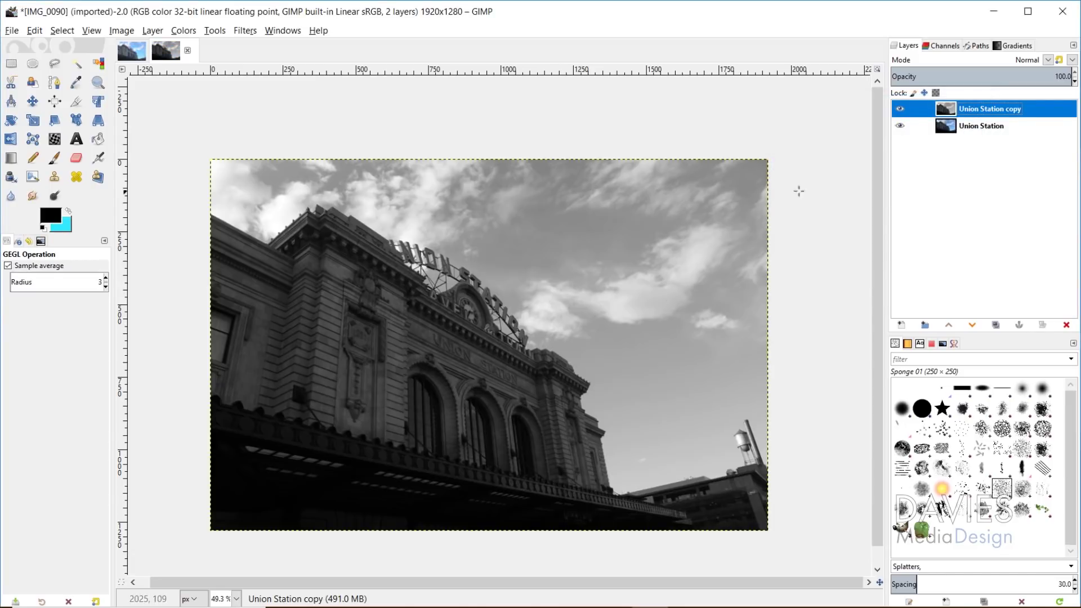
# Create a separate copy of the Blue channel from the desaturated image and make the original Blue channel active again.
pyautogui.click(942, 47)
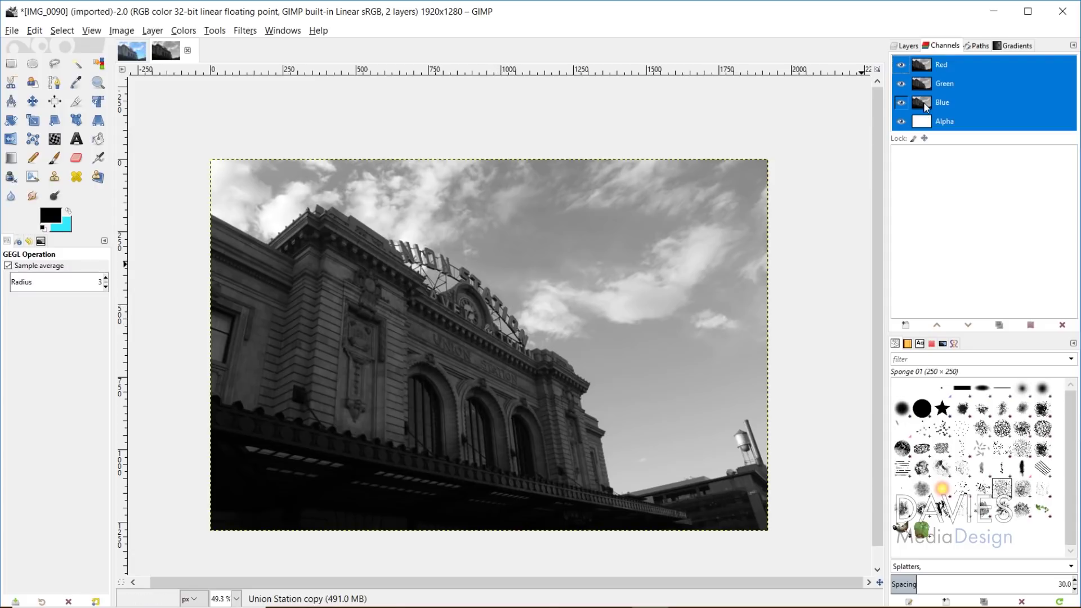
pyautogui.moveTo(923, 103); pyautogui.dragTo(941, 189)
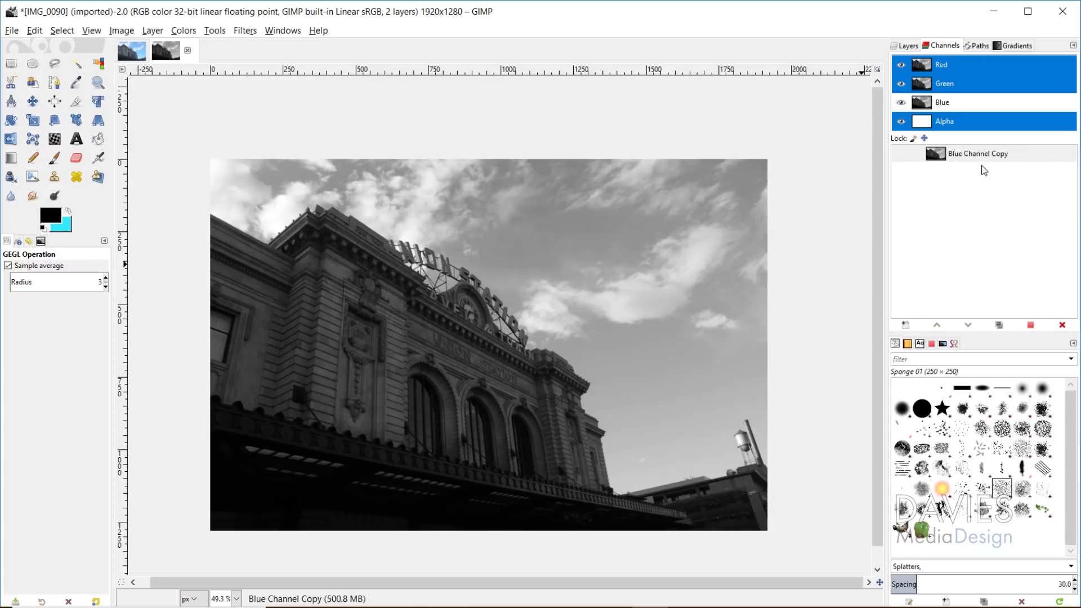
pyautogui.click(946, 103)
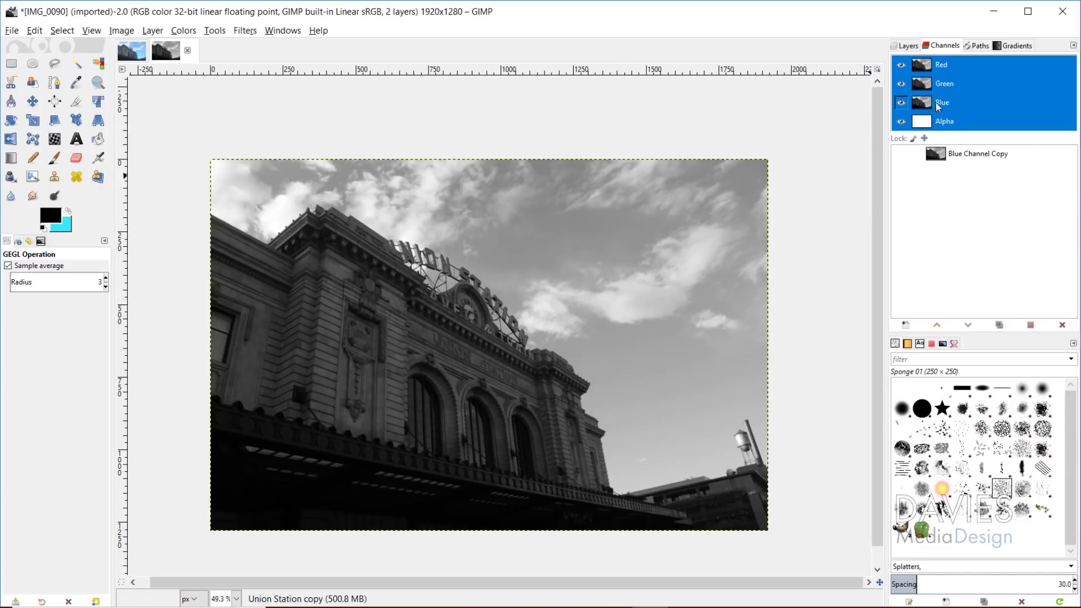
# Rename the Blue Channel Copy channel as "L".
pyautogui.click(979, 159)
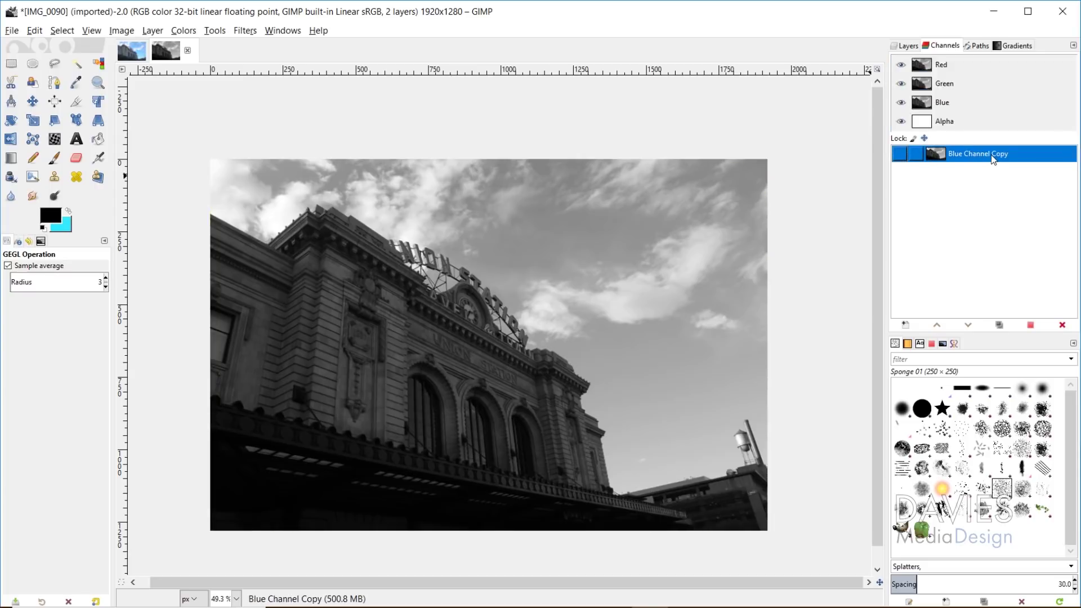
pyautogui.doubleClick(991, 154)
pyautogui.write('L')
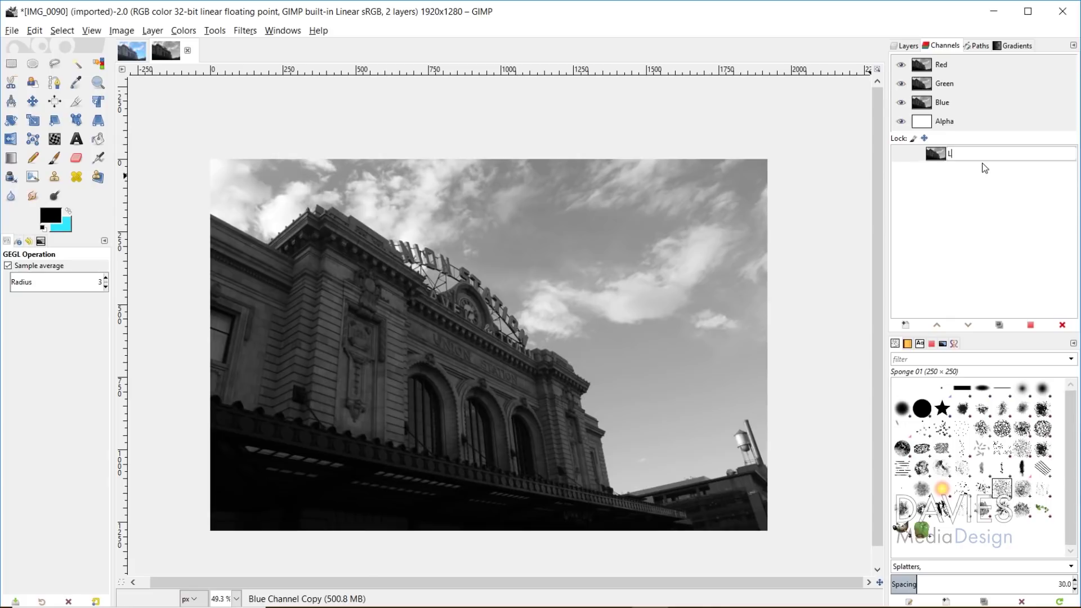
pyautogui.press('Return')
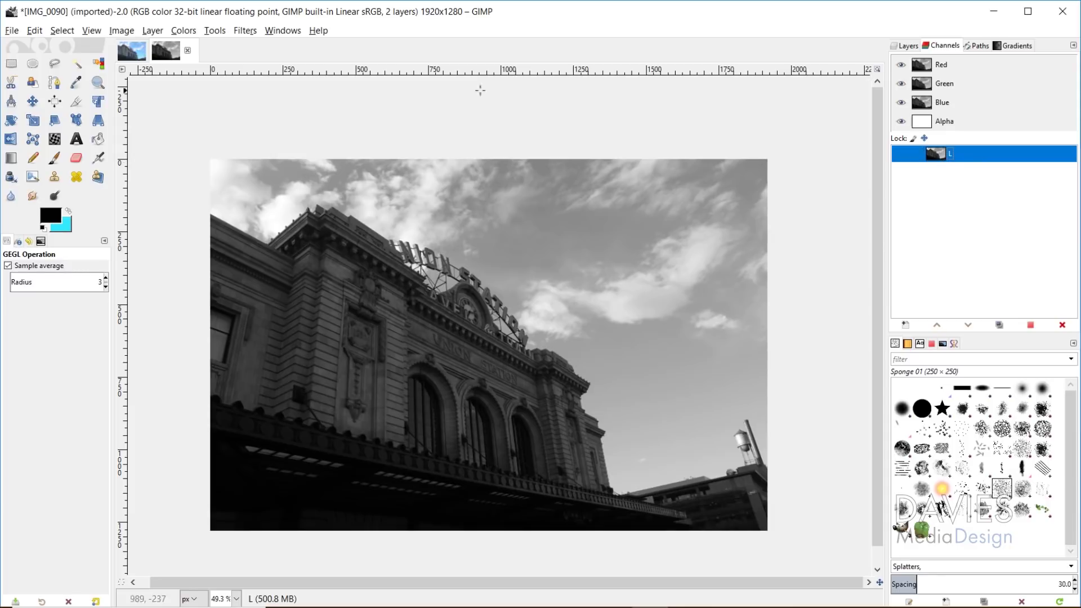
# Select the entire image and subtract the L channel from the selection.
pyautogui.click(74, 34)
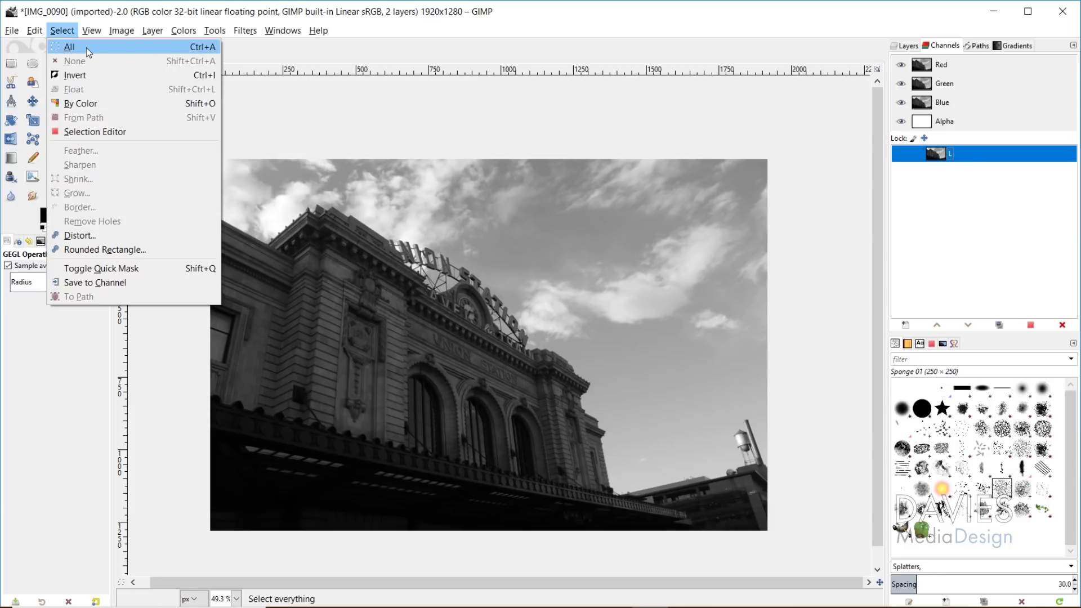
pyautogui.click(69, 47)
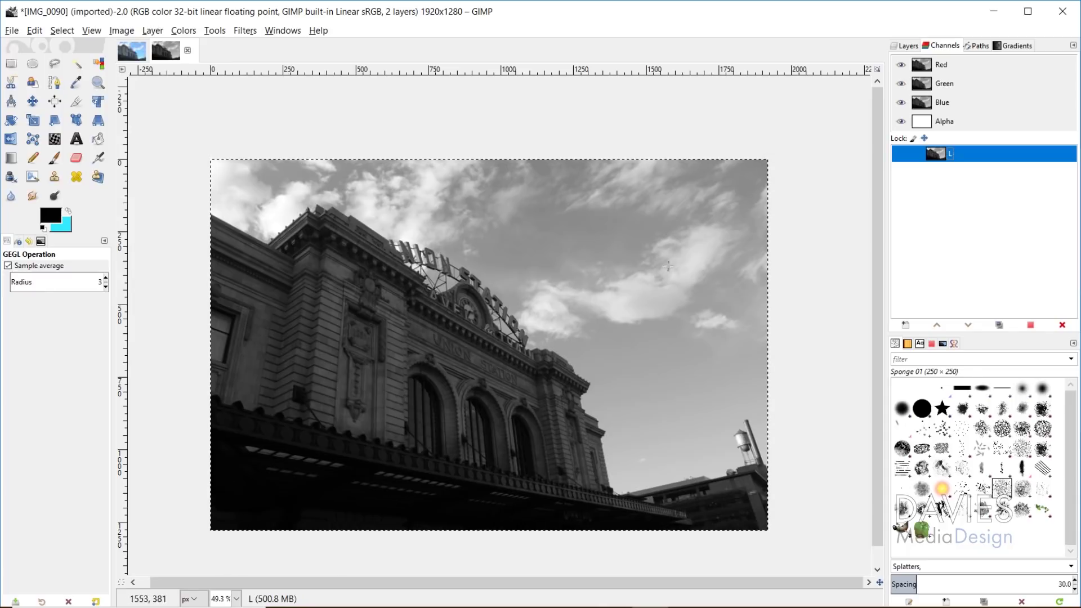
pyautogui.rightClick(943, 158)
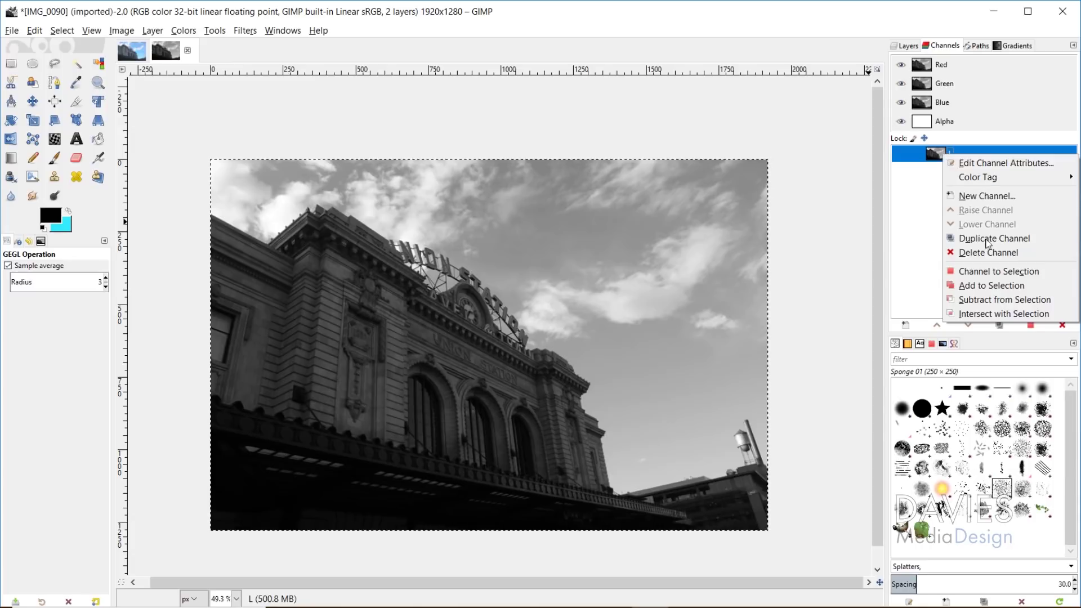
pyautogui.click(1004, 299)
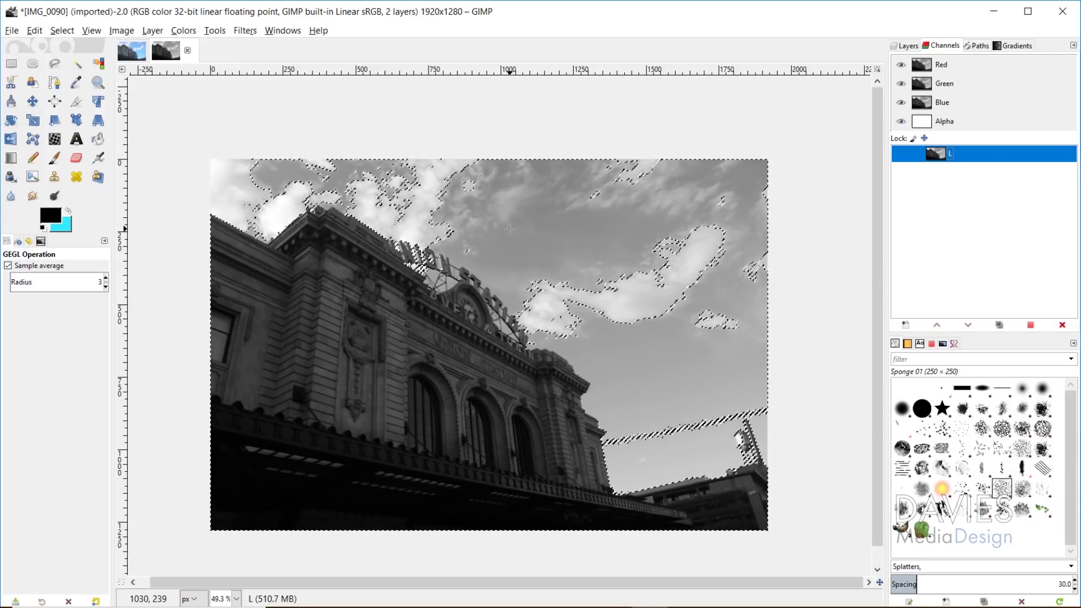
# Save the current selection to a new channel and name it "D".
pyautogui.click(63, 31)
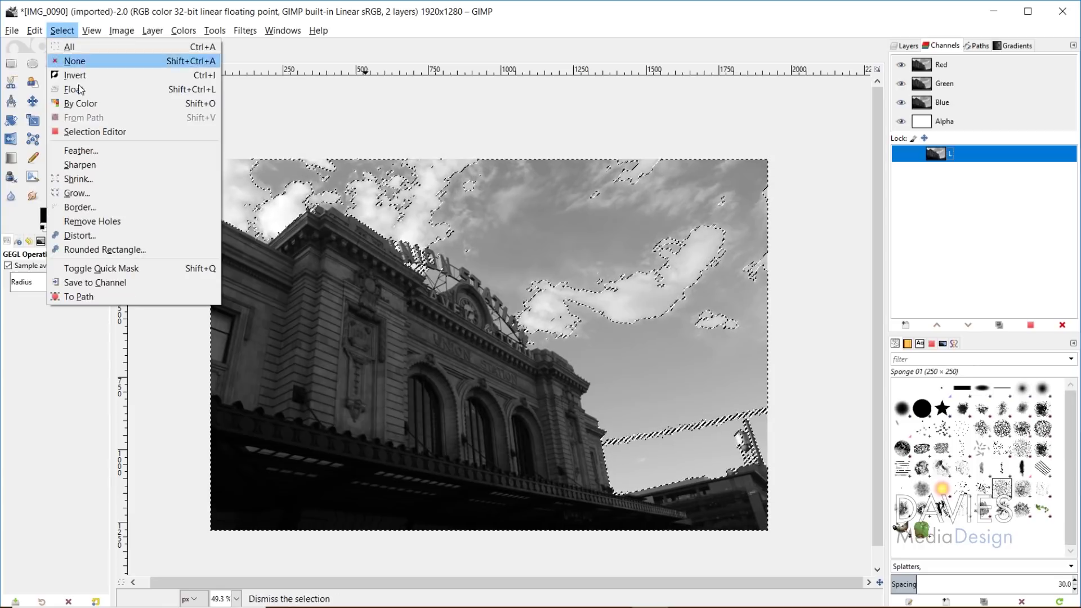
pyautogui.click(95, 283)
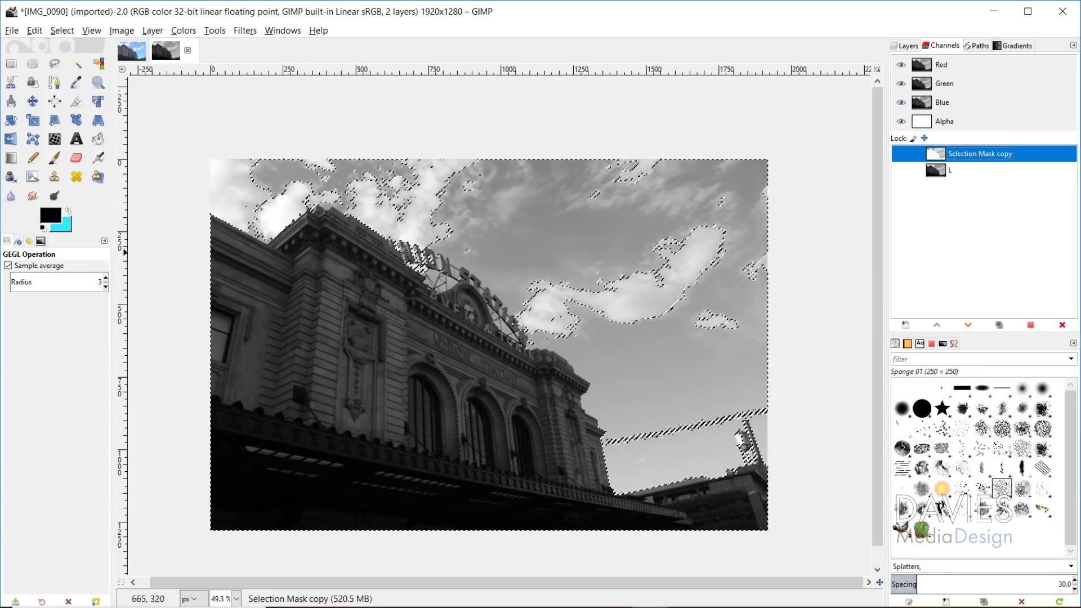
pyautogui.doubleClick(975, 157)
pyautogui.write('D')
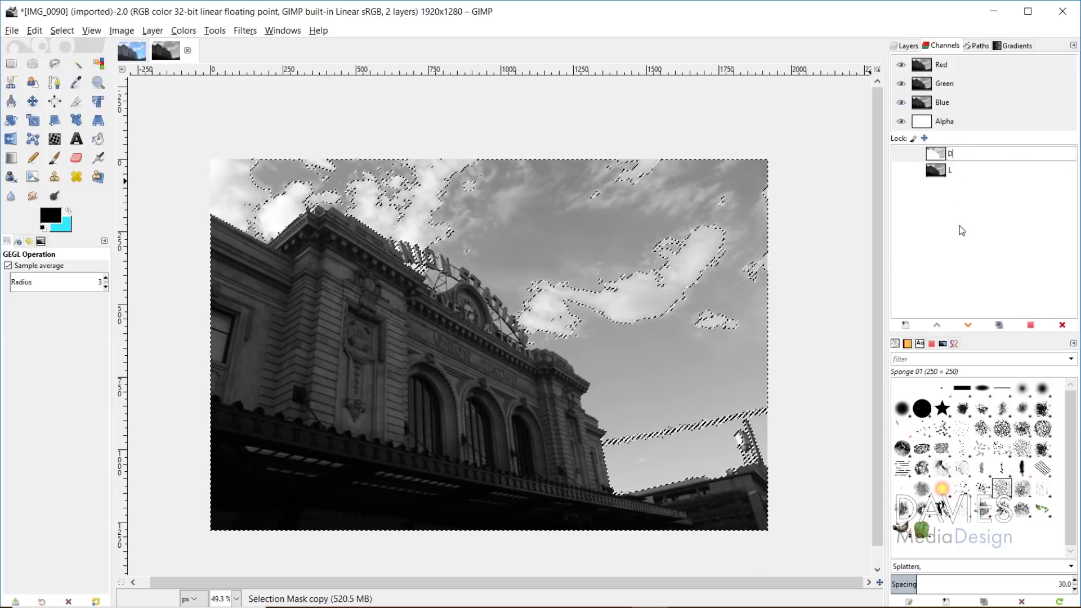
pyautogui.press('Return')
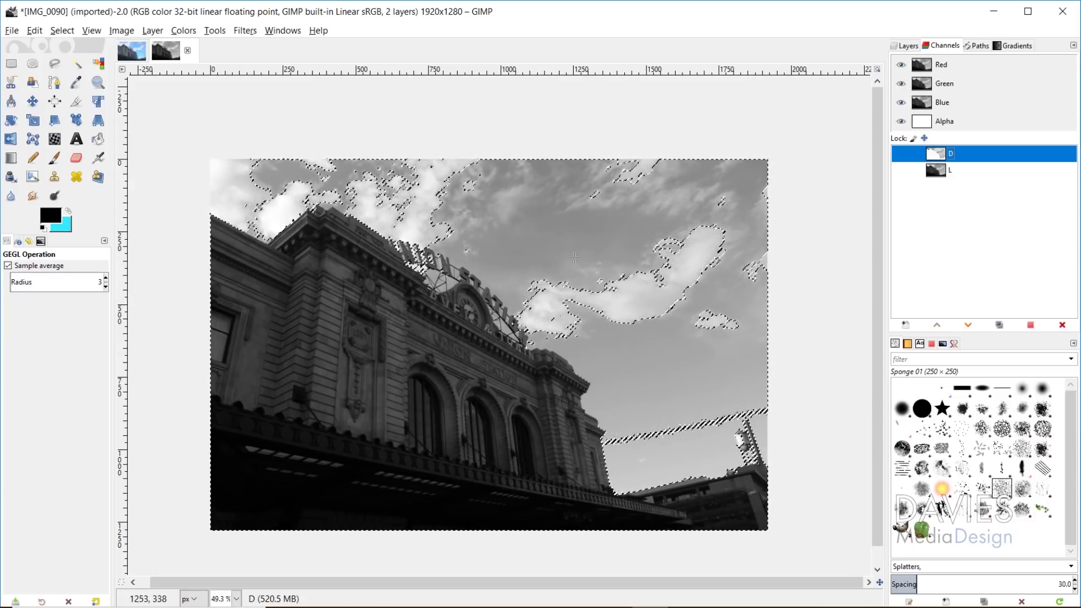
# Subtract the L channel from the current selection again and save the result as a channel named "DD".
pyautogui.click(939, 171)
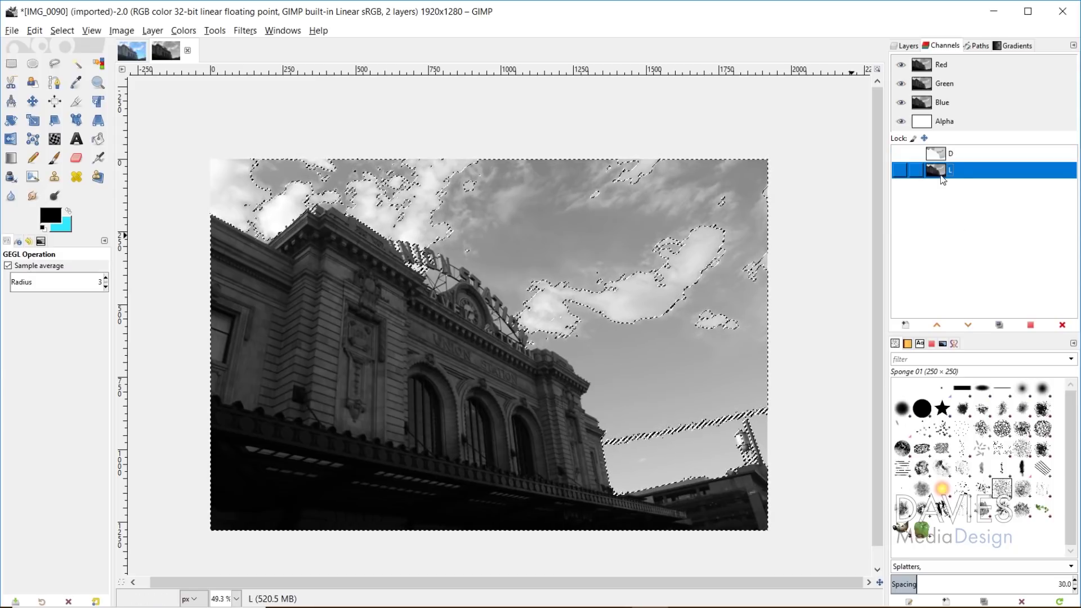
pyautogui.rightClick(938, 175)
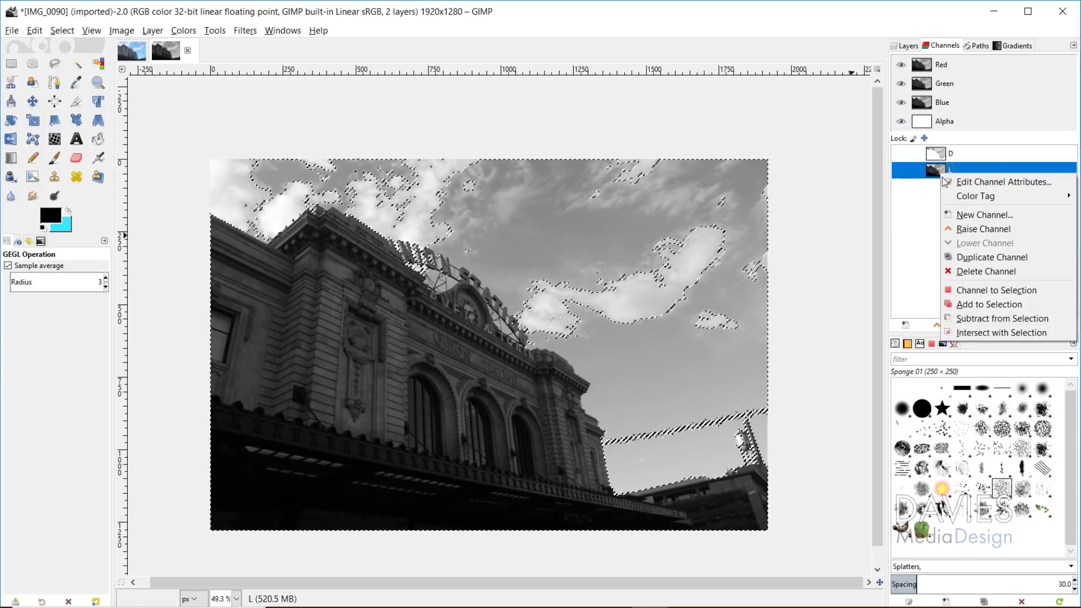
pyautogui.click(996, 319)
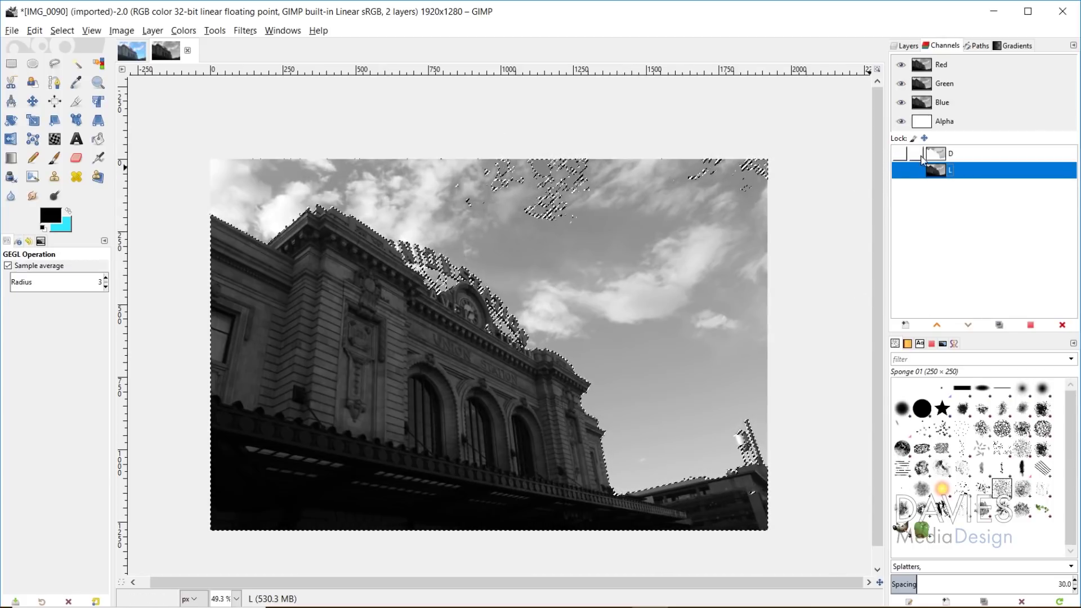
pyautogui.click(65, 32)
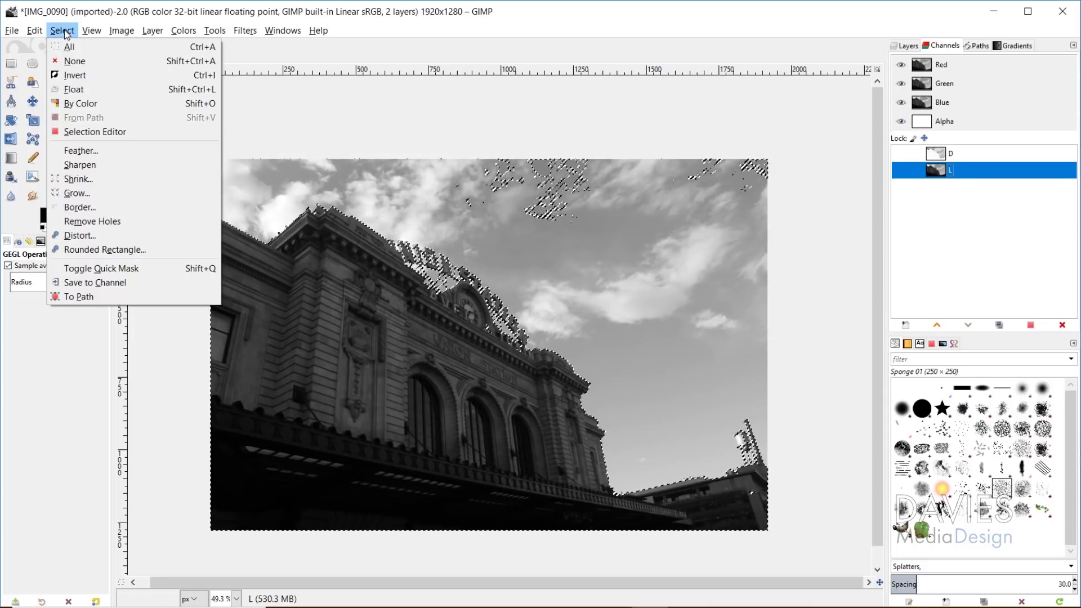
pyautogui.click(95, 282)
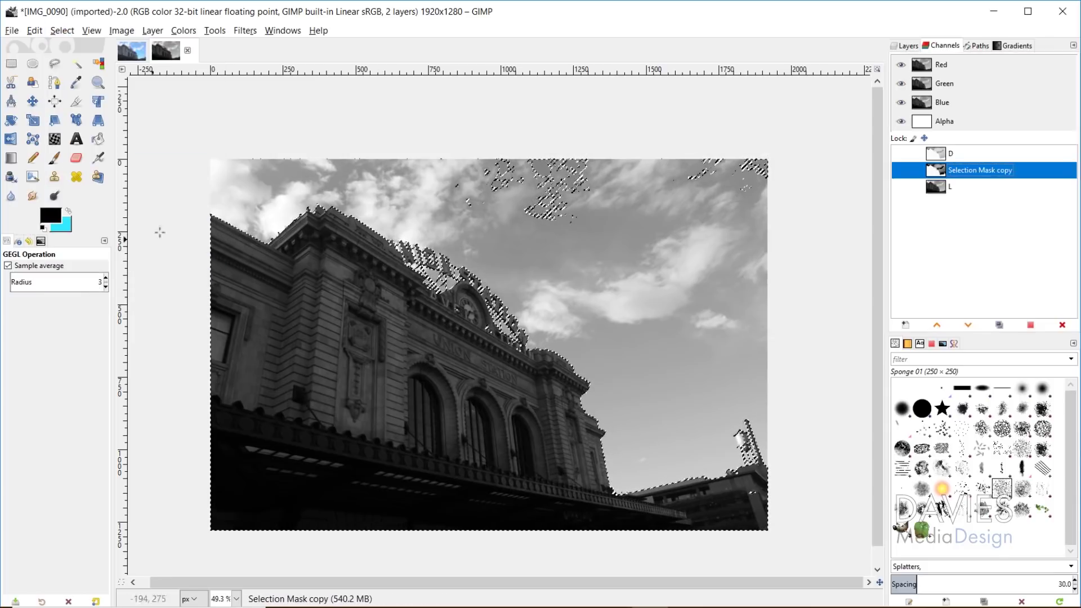
pyautogui.doubleClick(967, 170)
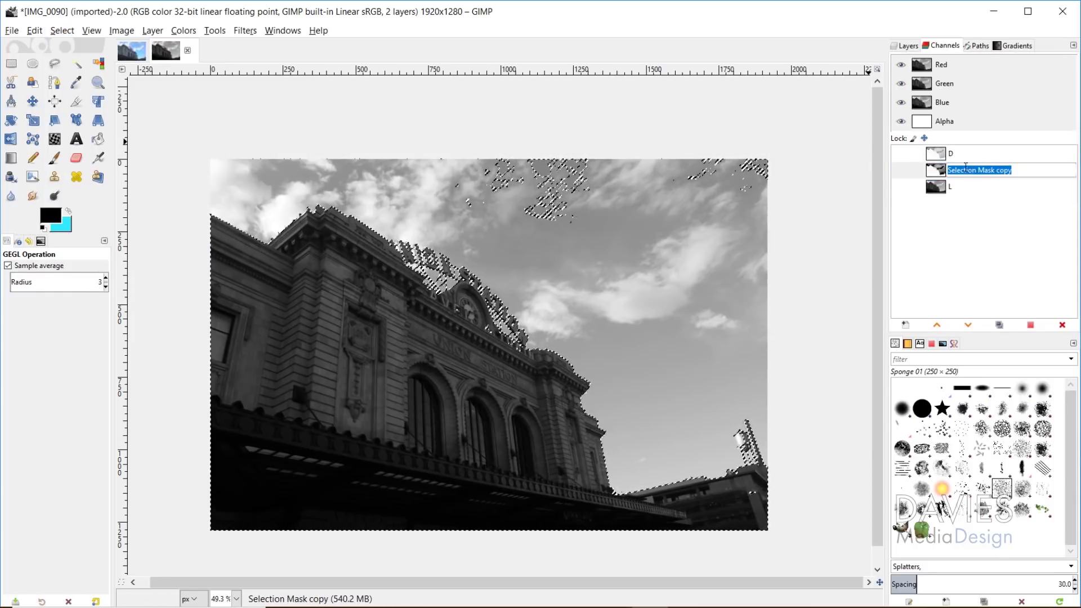
pyautogui.write('DD')
pyautogui.press('Return')
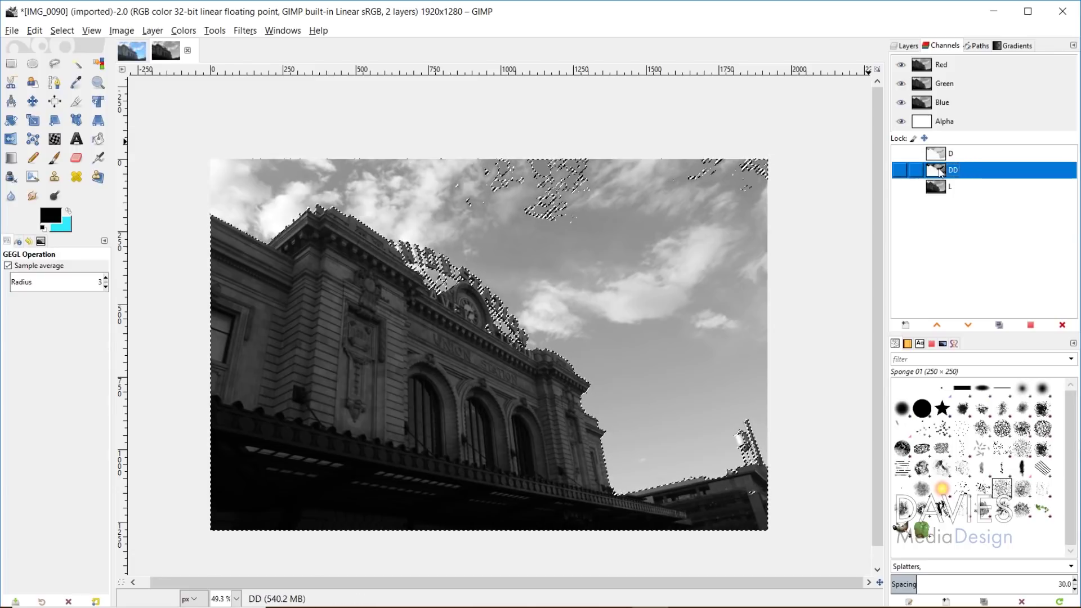
# Subtract the L channel from the active selection once more and save the result as a channel named "DDD".
pyautogui.click(943, 154)
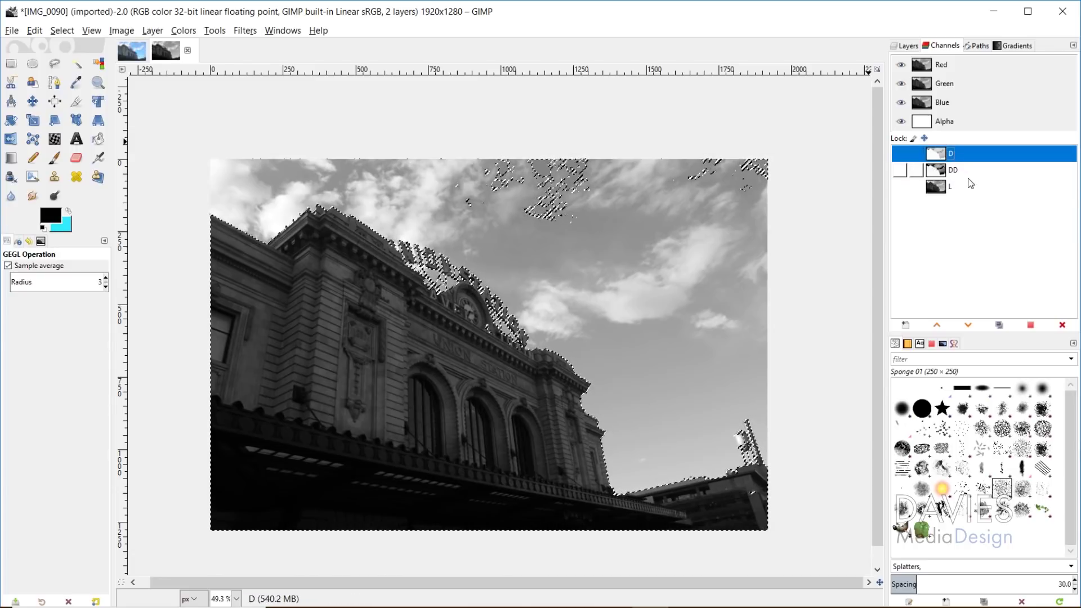
pyautogui.click(938, 176)
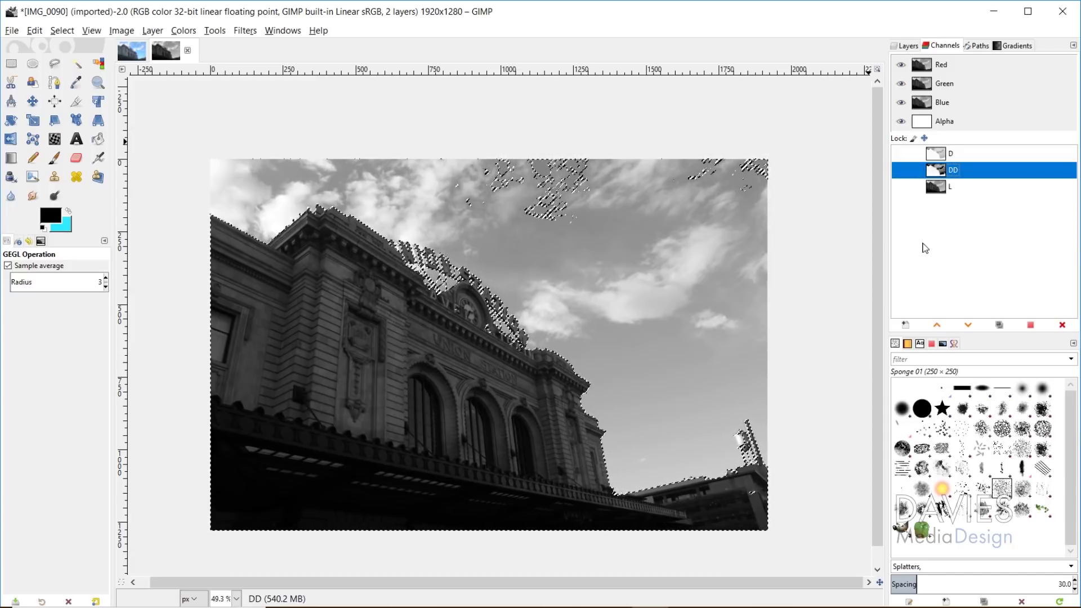
pyautogui.click(938, 189)
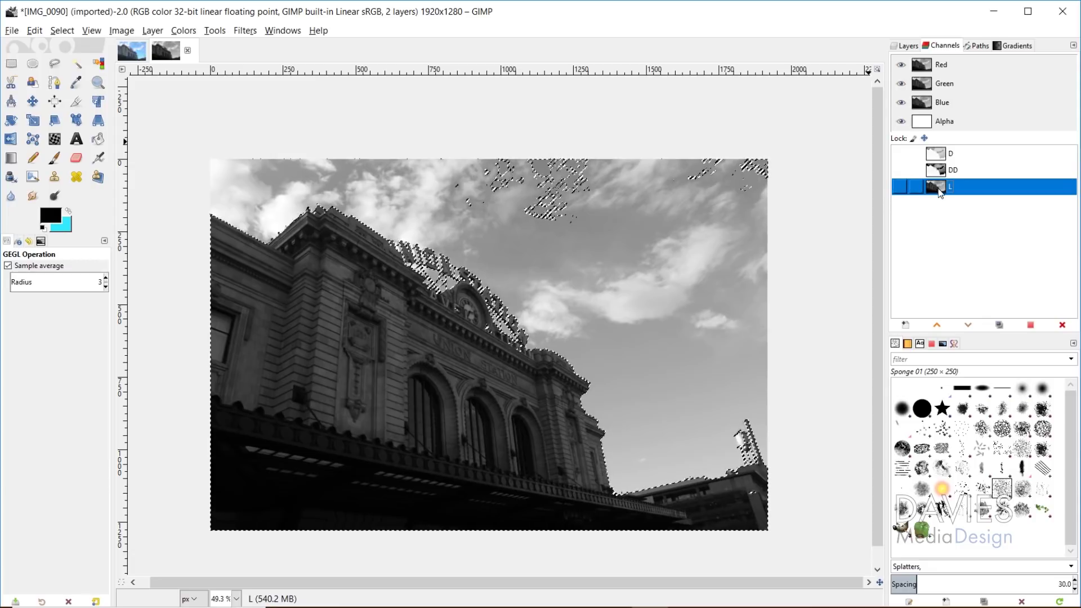
pyautogui.rightClick(938, 192)
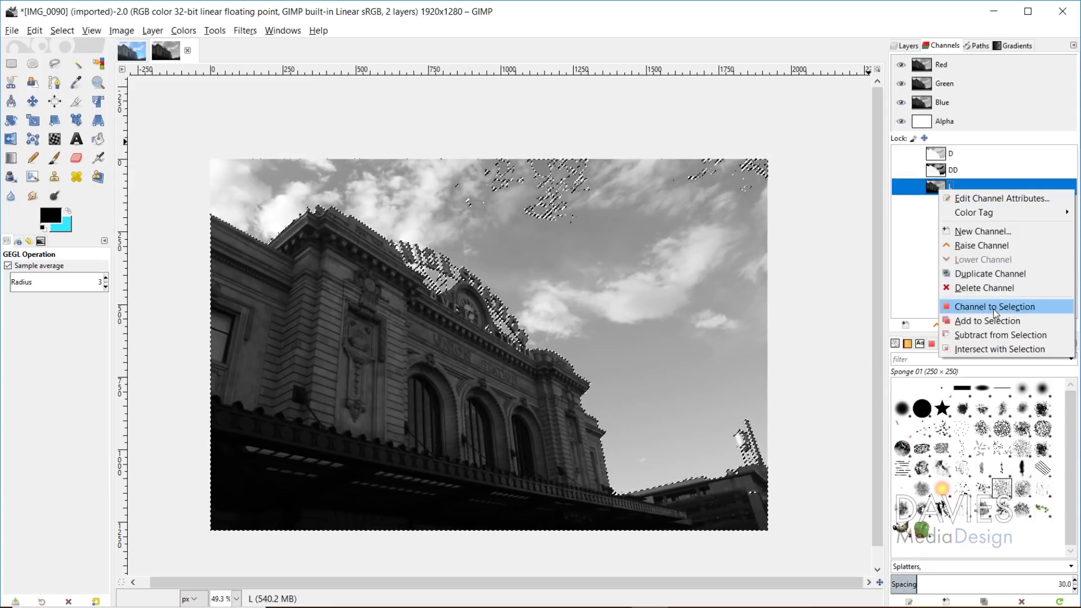
pyautogui.click(1004, 335)
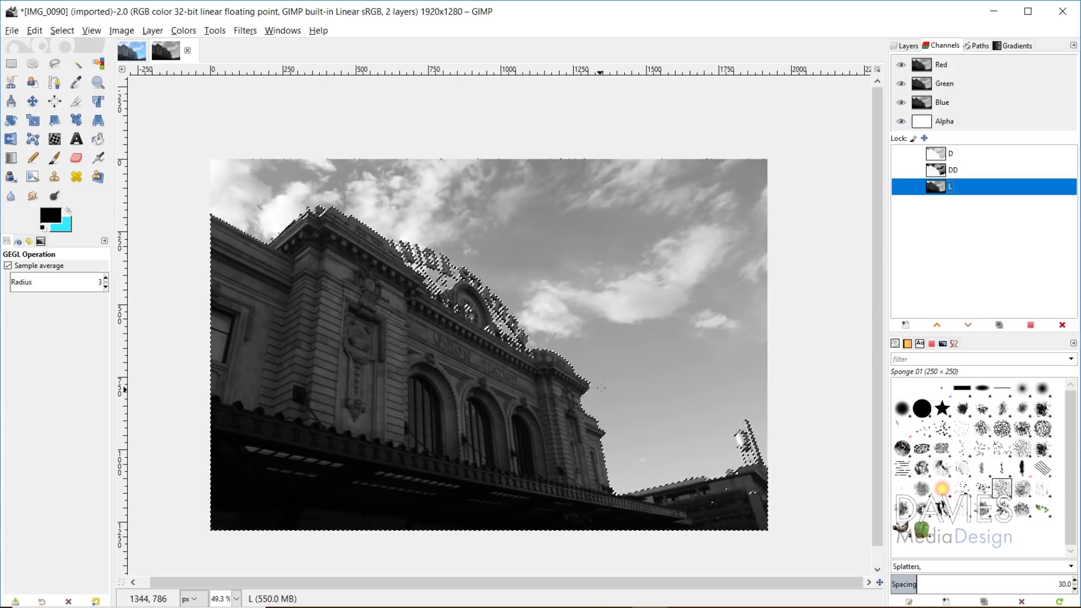
pyautogui.click(62, 30)
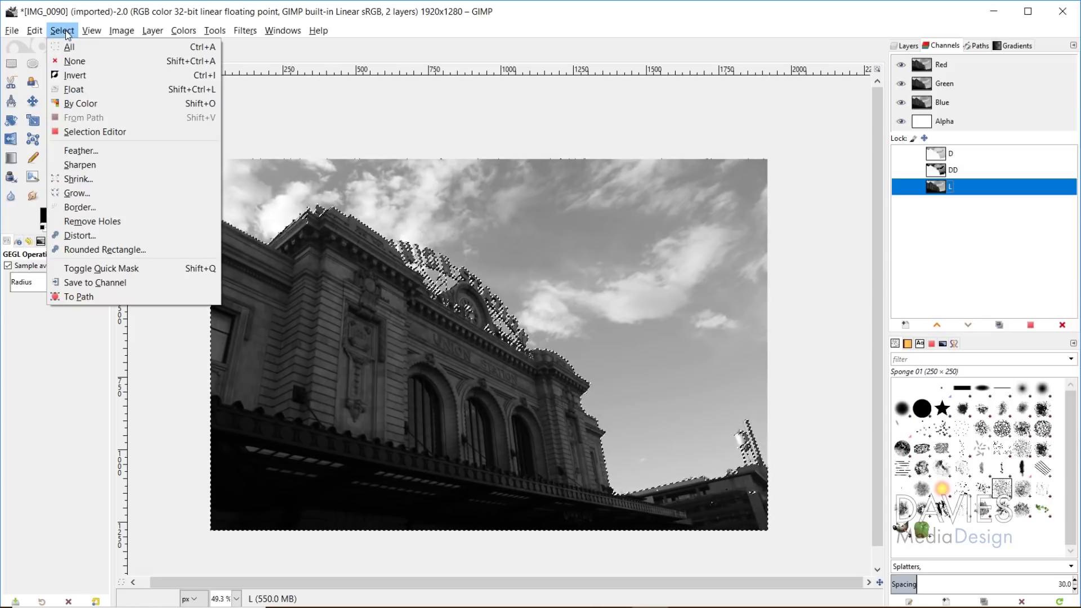
pyautogui.click(110, 285)
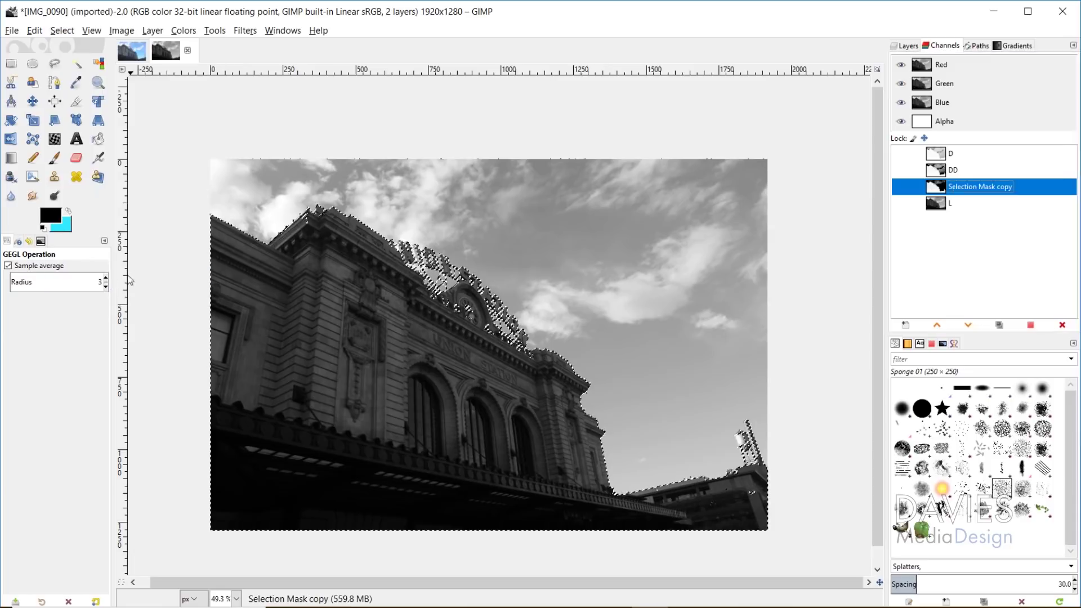
pyautogui.doubleClick(979, 186)
pyautogui.write('D')
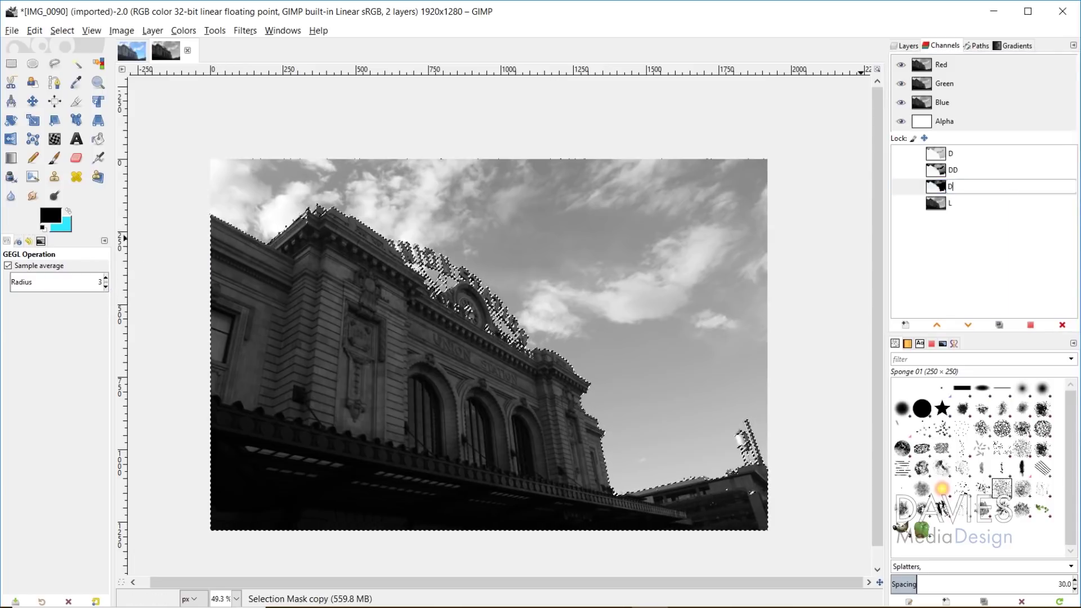
pyautogui.write('DD')
pyautogui.press('Return')
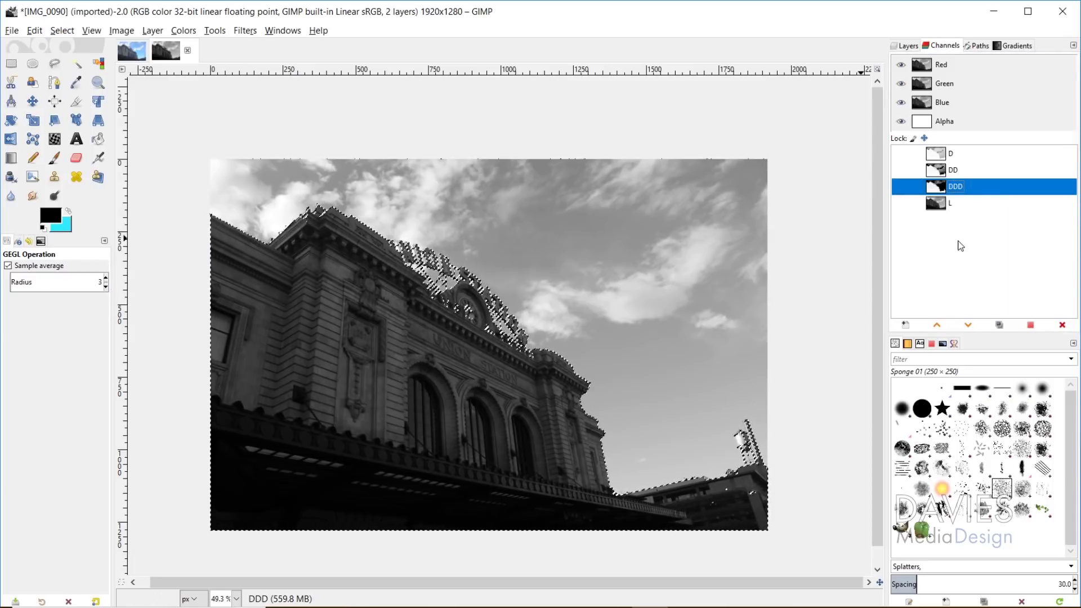
# Clear the current selection and convert the L channel to a new selection.
pyautogui.click(954, 168)
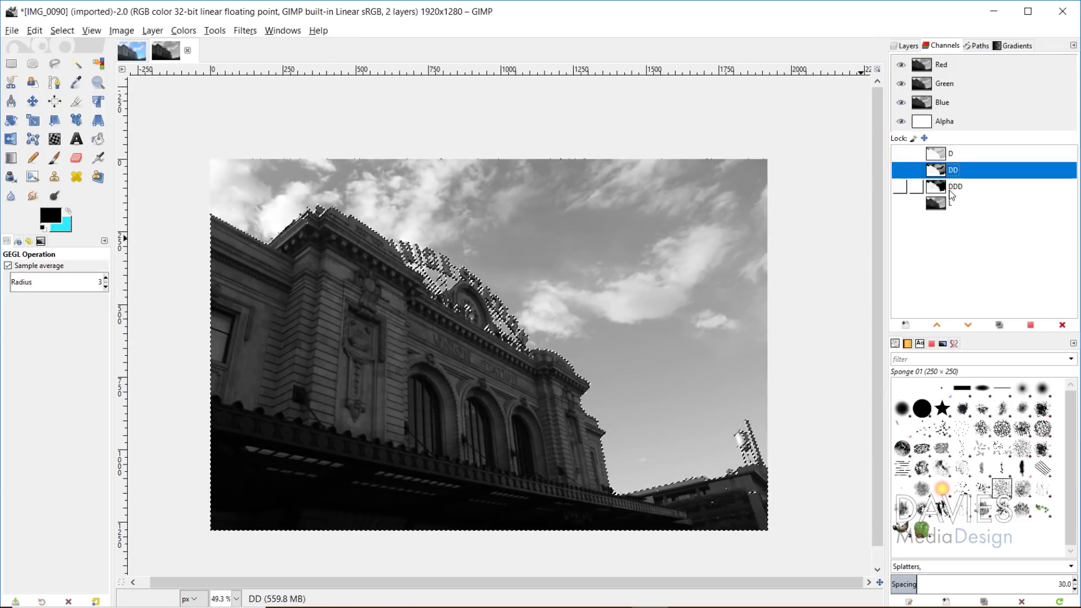
pyautogui.click(951, 189)
pyautogui.hotkey('shift', 'ctrl', 'a')
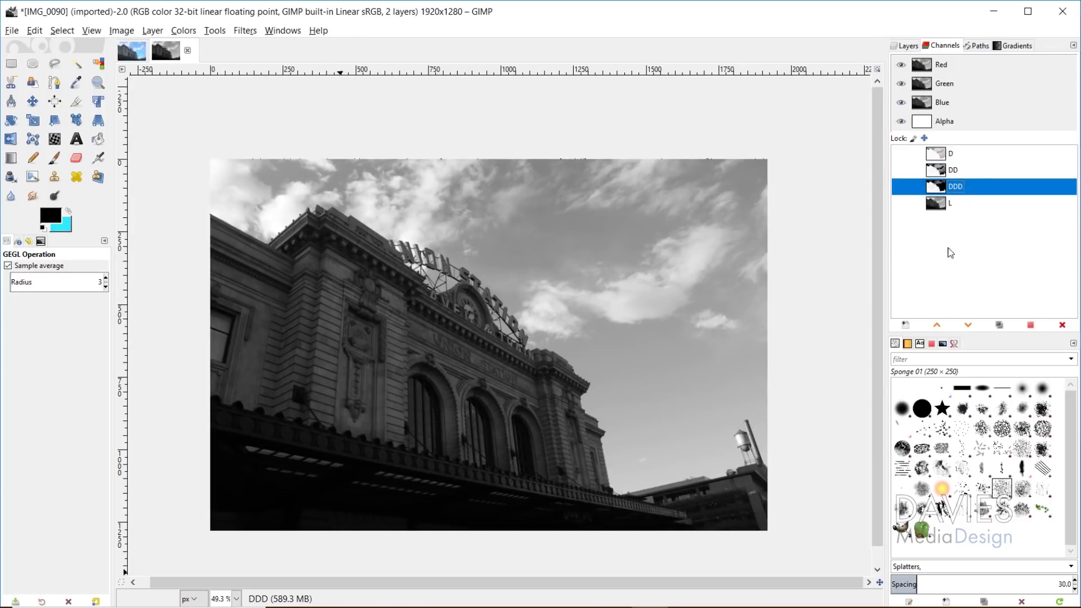
pyautogui.click(933, 205)
pyautogui.rightClick(939, 206)
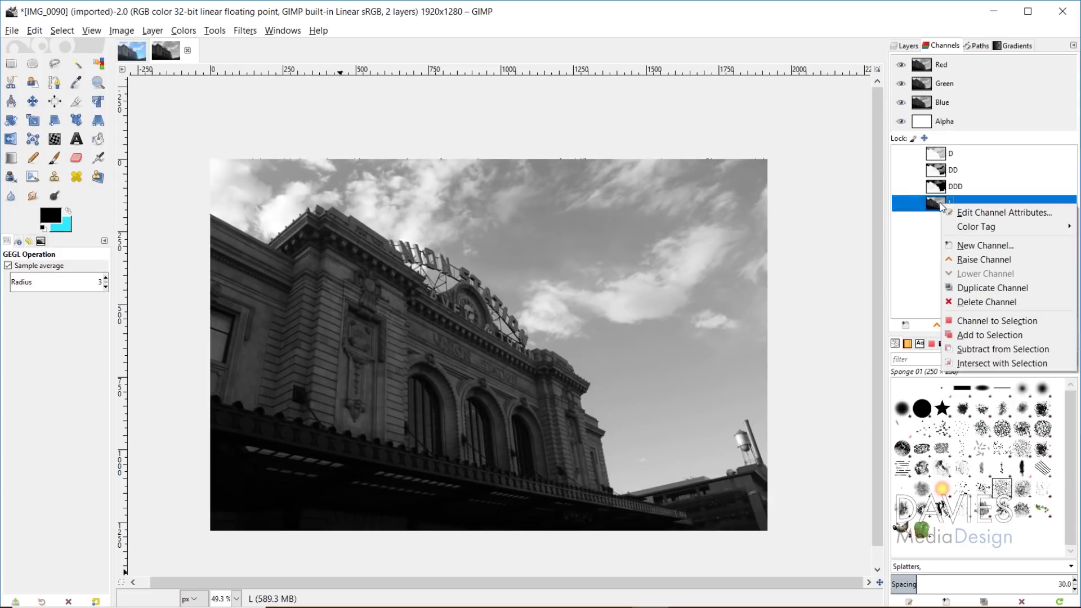
pyautogui.click(957, 320)
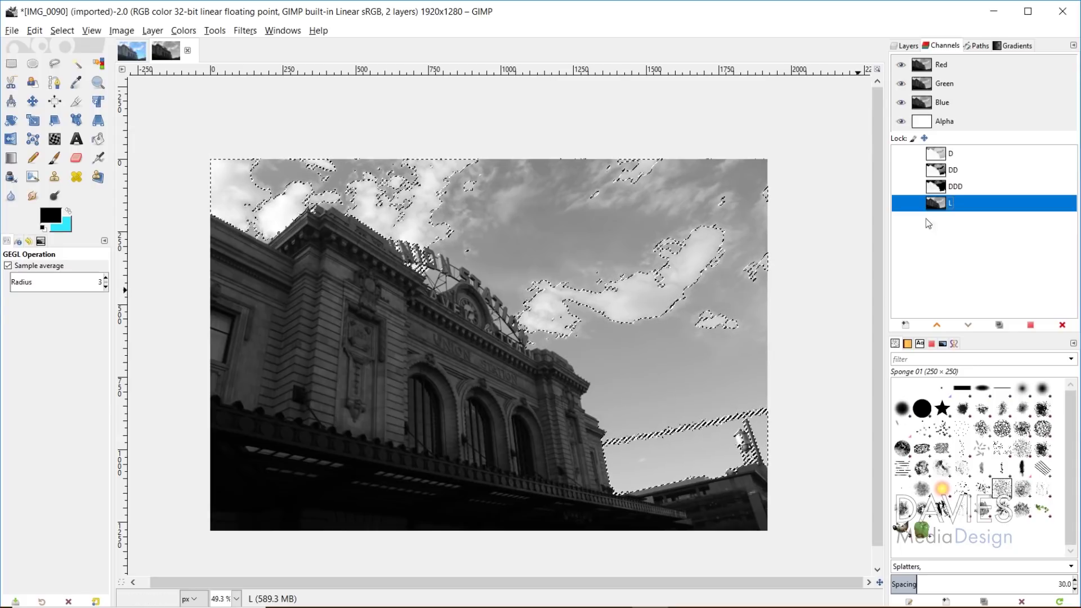
# Subtract the D channel from the current selection and save the result as a channel named "LL".
pyautogui.click(937, 156)
pyautogui.rightClick(938, 154)
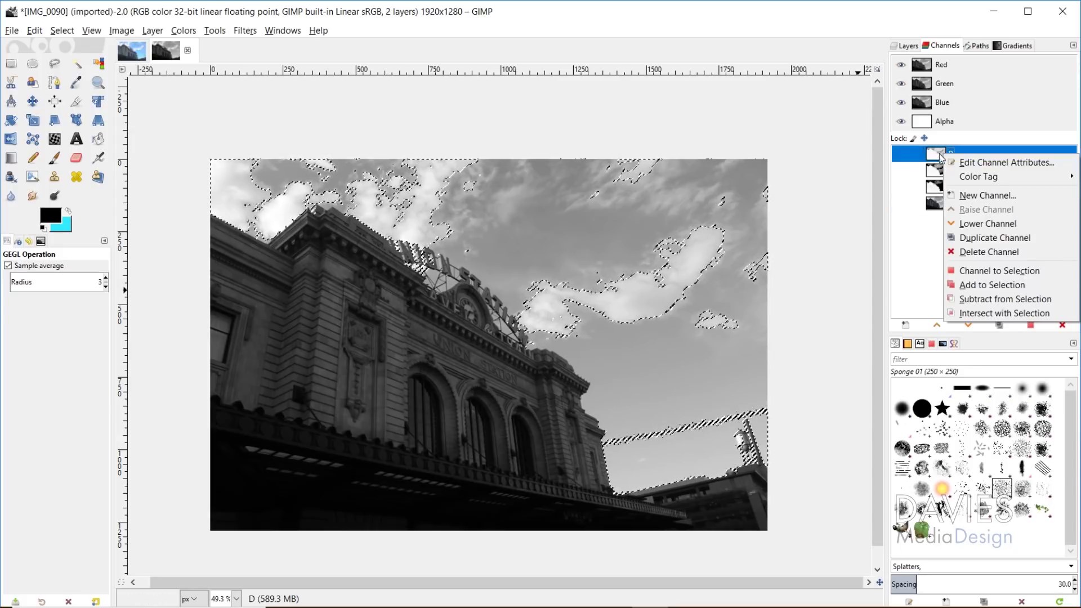
pyautogui.click(951, 301)
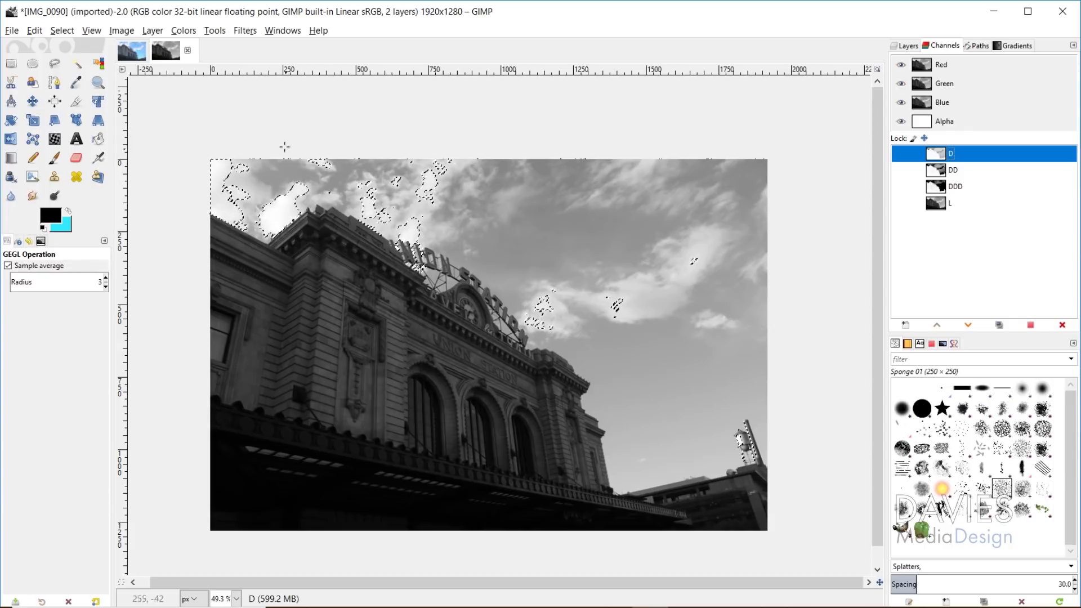
pyautogui.click(62, 30)
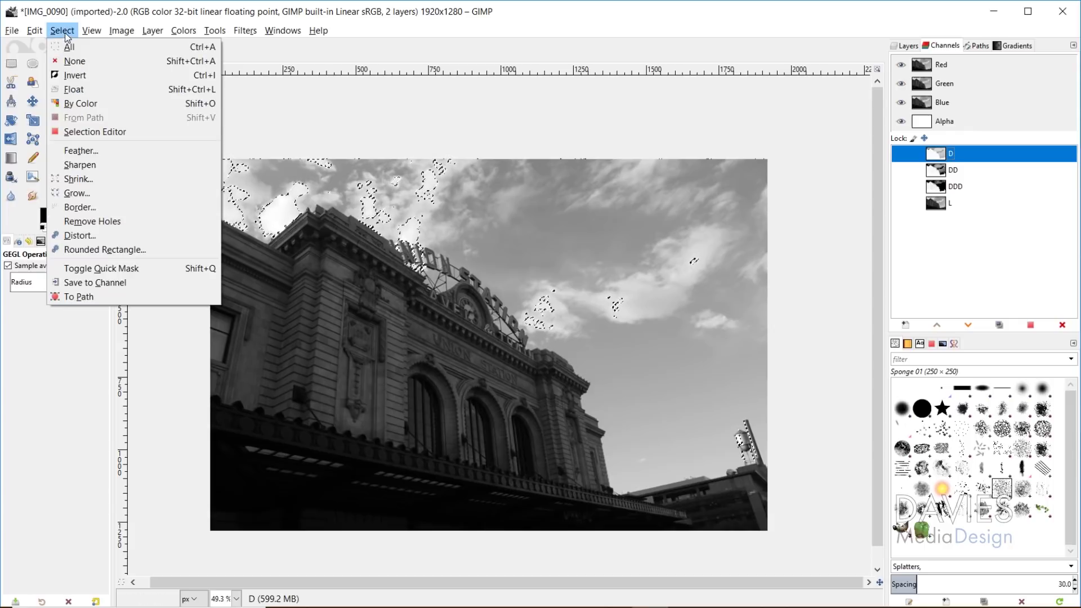
pyautogui.click(95, 282)
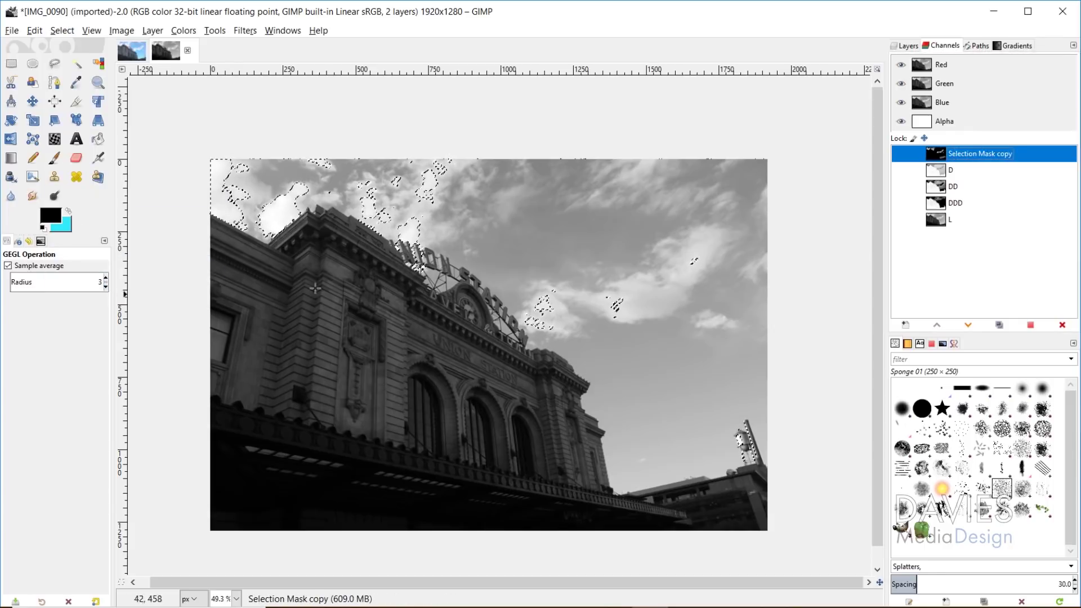
pyautogui.doubleClick(982, 155)
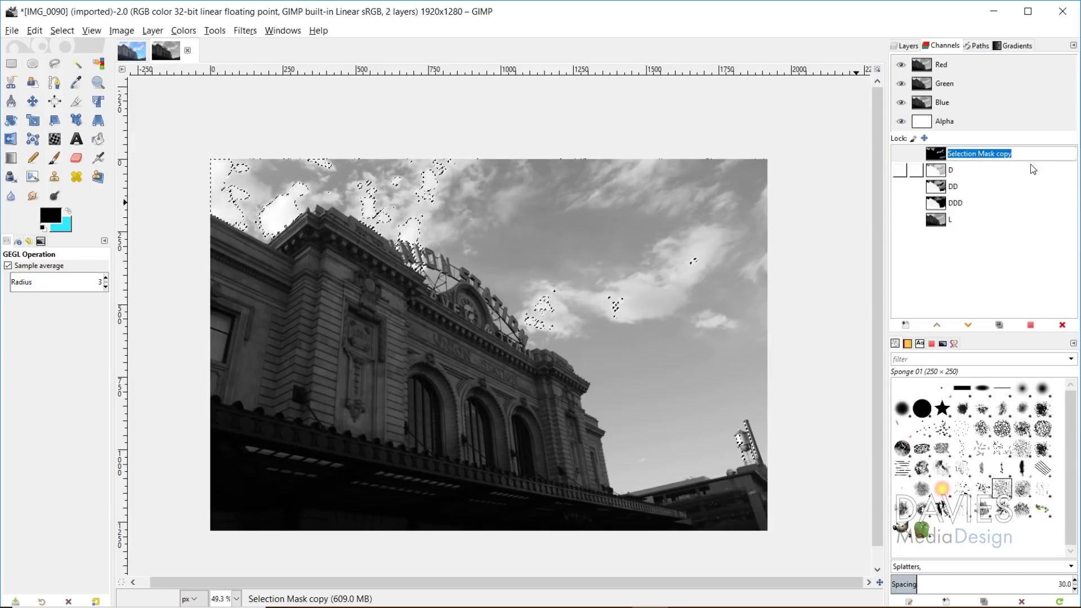
pyautogui.write('LL')
pyautogui.press('Return')
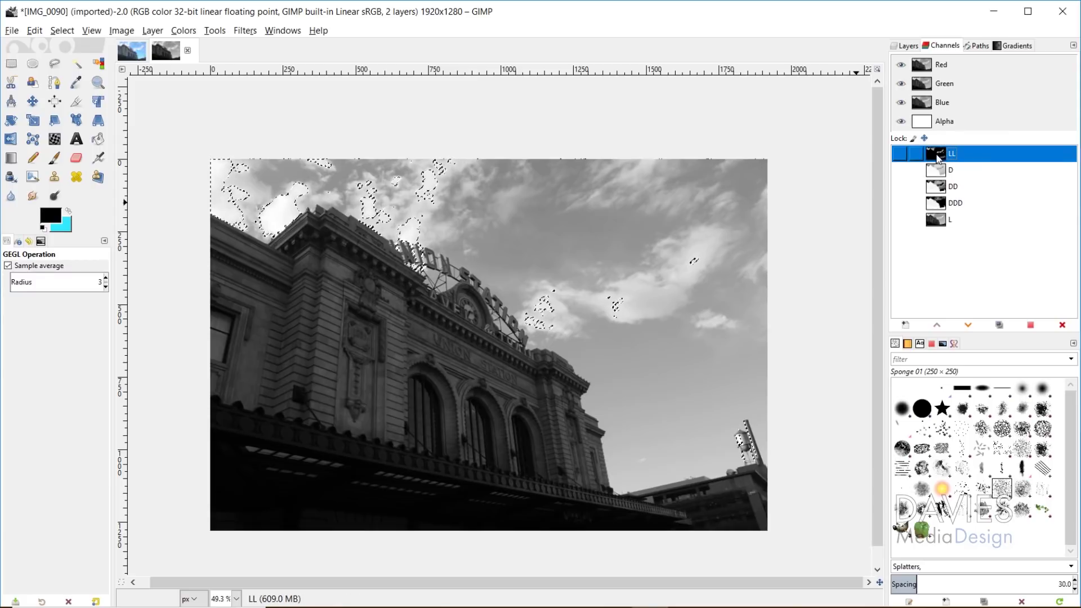
# Subtract the D channel from the selection once more and save the result as a channel named "LLL".
pyautogui.click(942, 171)
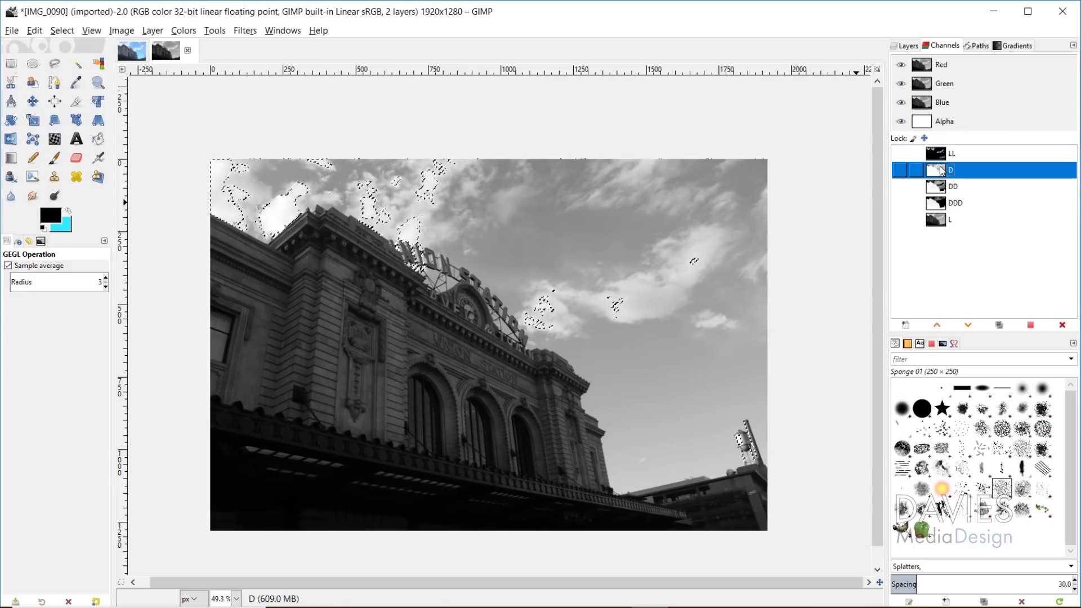
pyautogui.rightClick(942, 171)
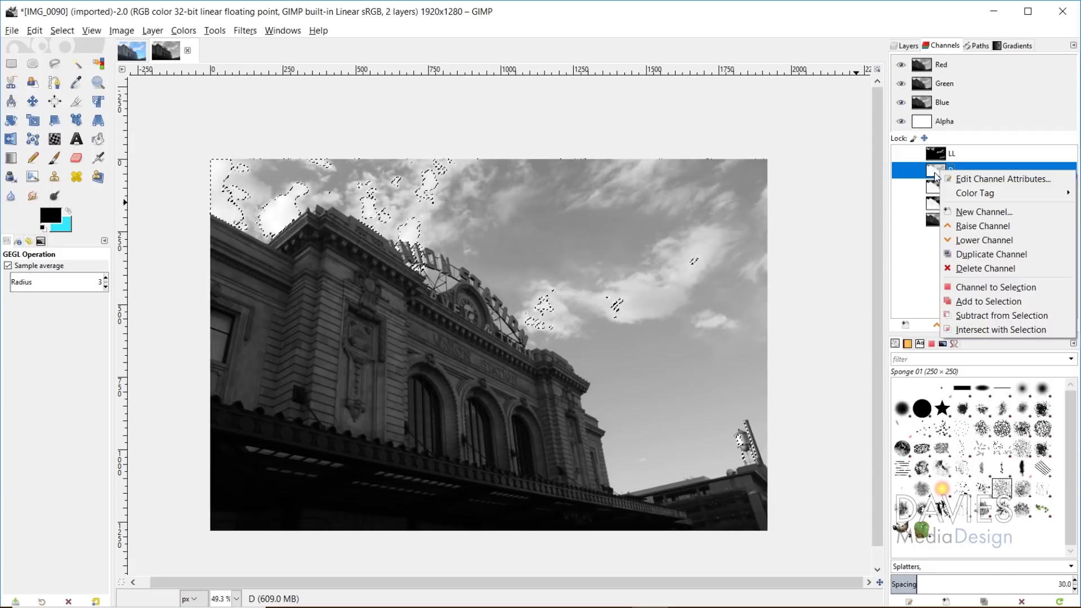
pyautogui.click(1000, 317)
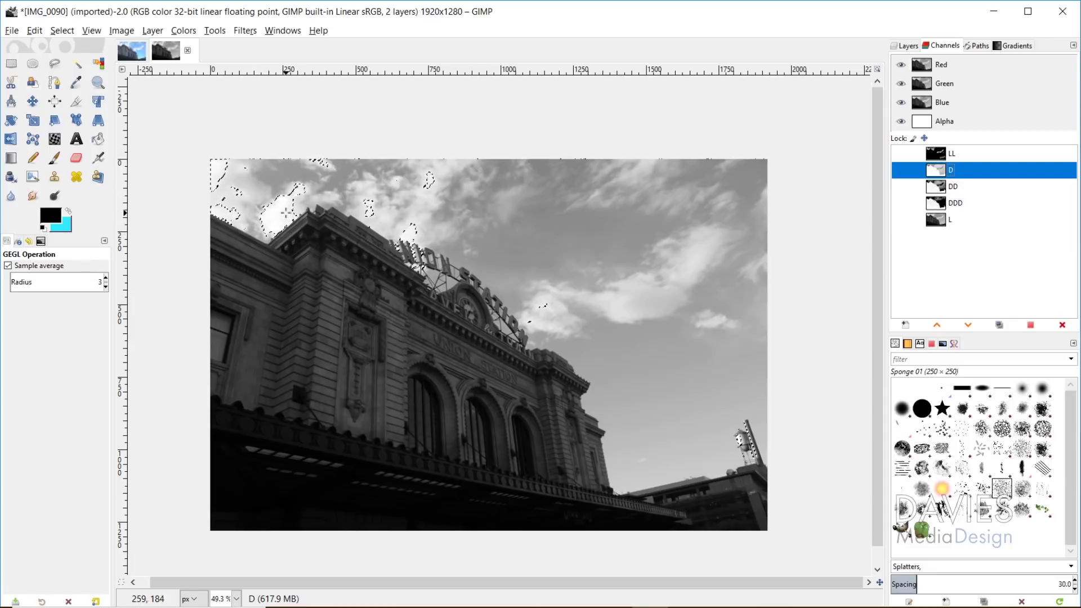
pyautogui.click(62, 30)
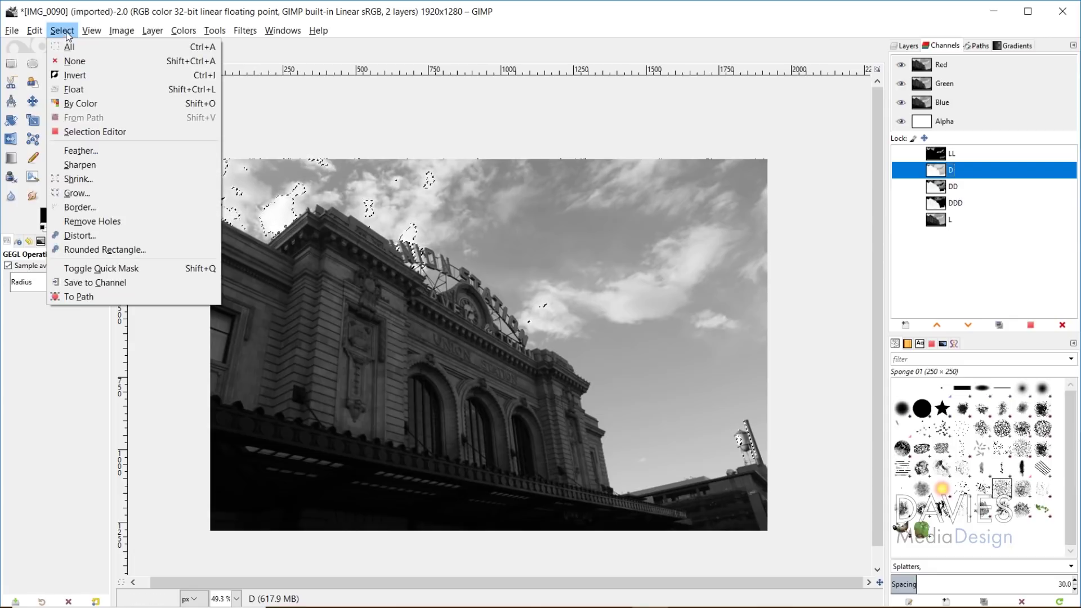
pyautogui.click(72, 278)
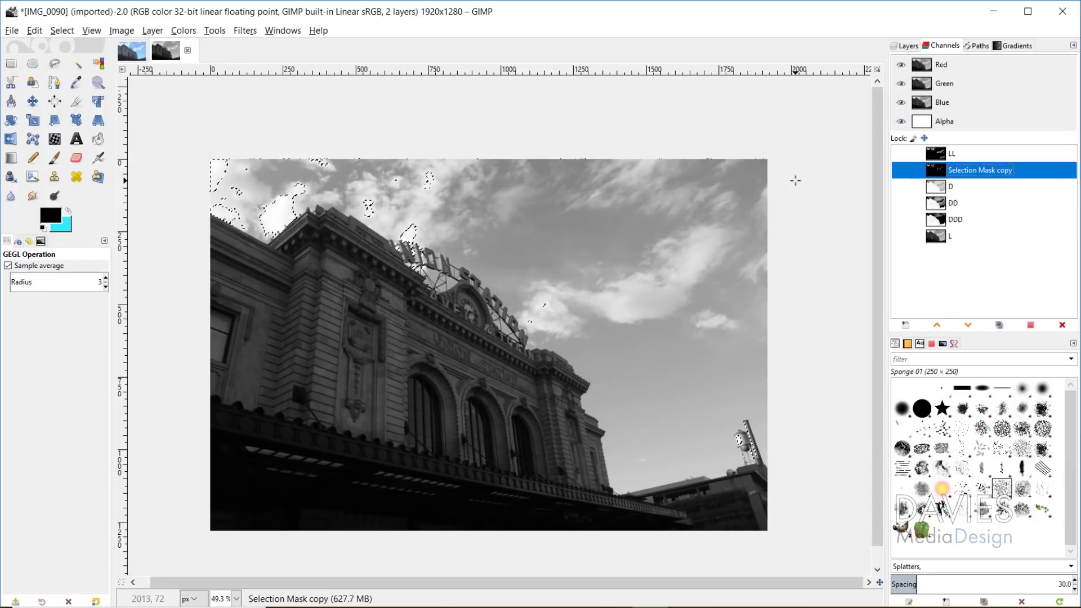
pyautogui.doubleClick(956, 168)
pyautogui.write('LLL')
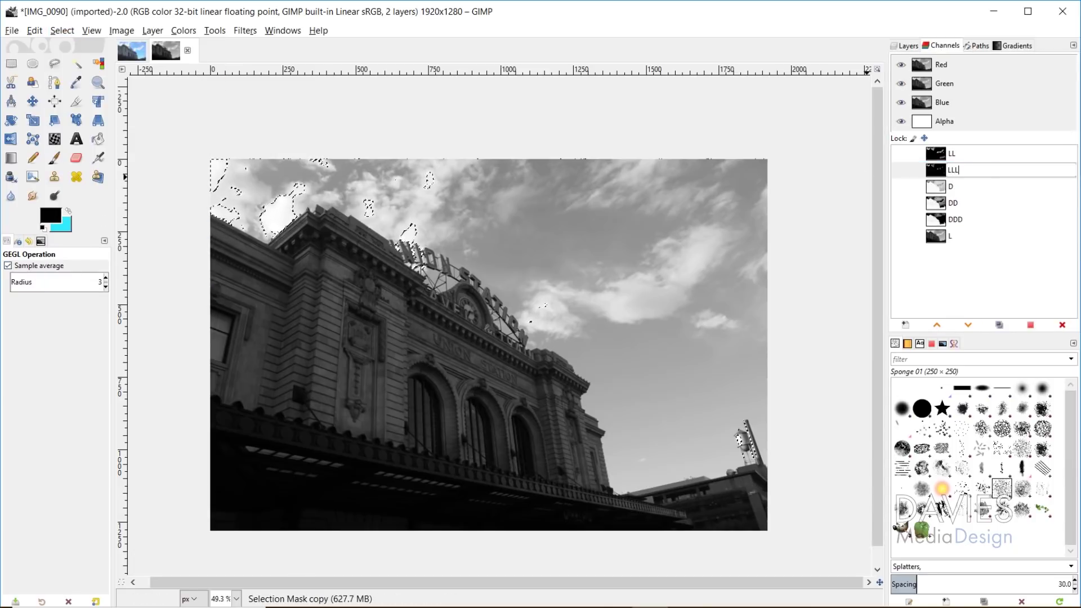
pyautogui.press('Return')
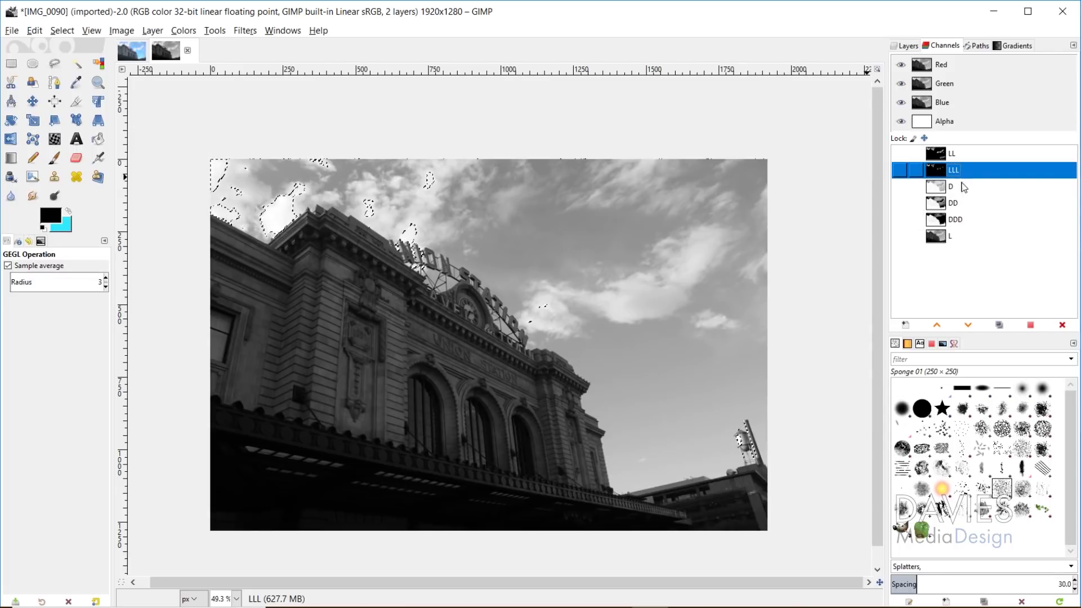
# Clear the current selection and convert the D channel to a new selection.
pyautogui.click(62, 30)
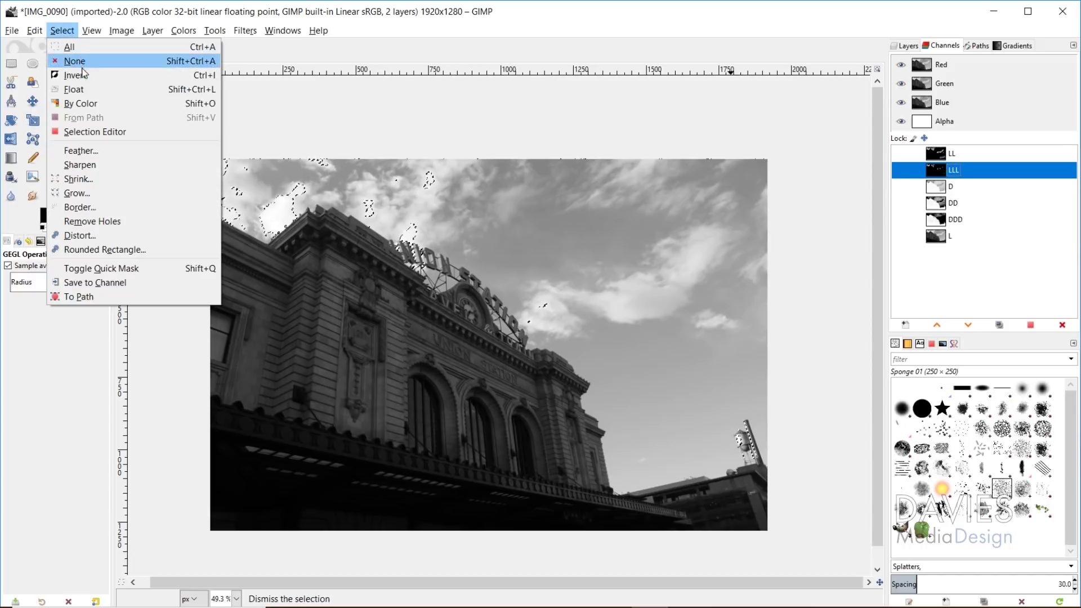
pyautogui.click(70, 63)
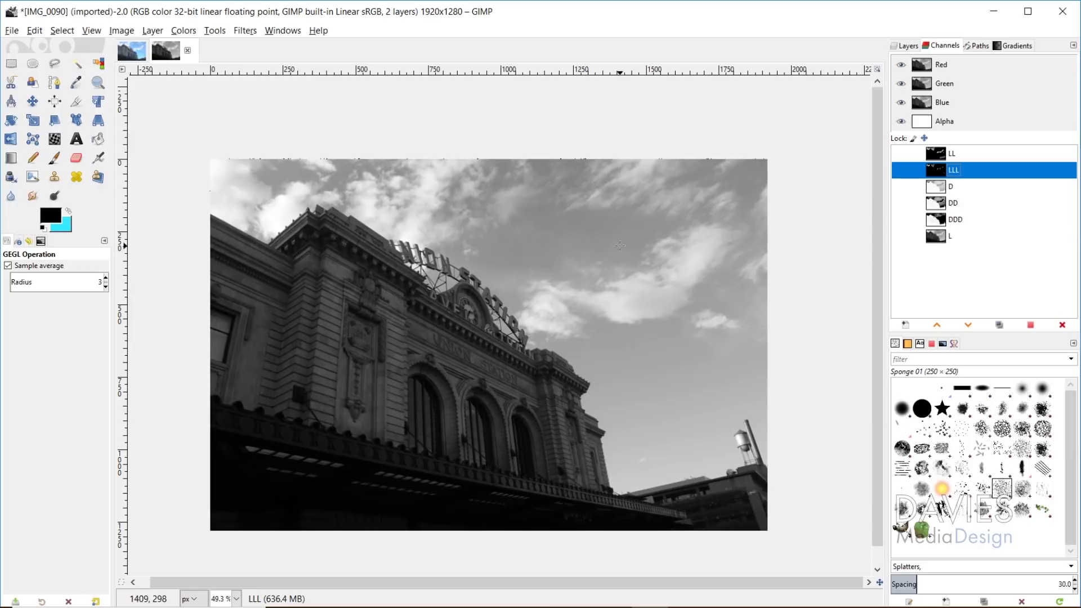
pyautogui.click(949, 190)
pyautogui.rightClick(938, 188)
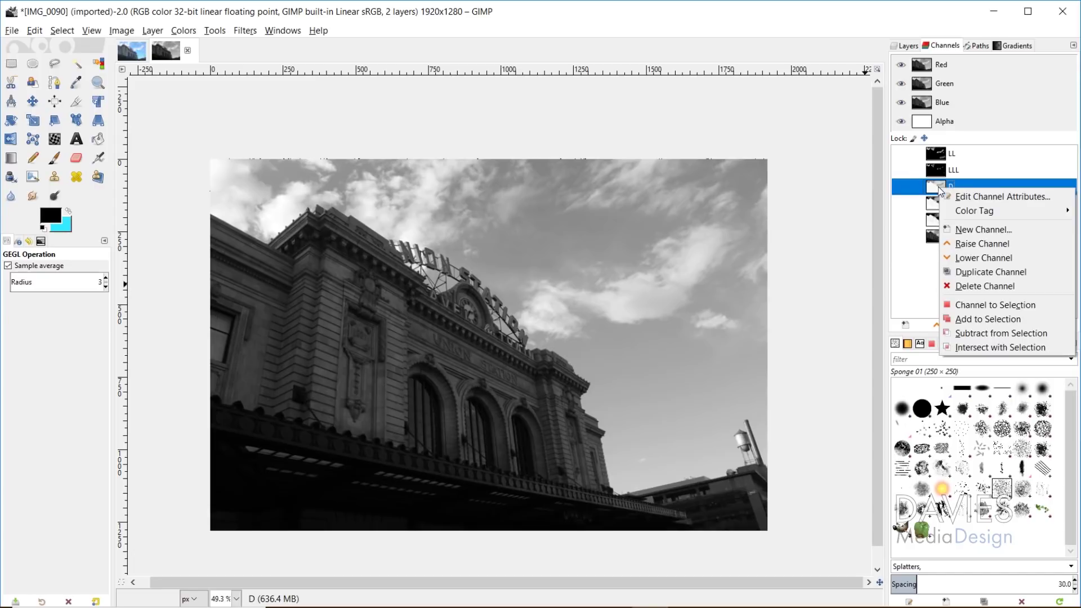
pyautogui.click(1005, 315)
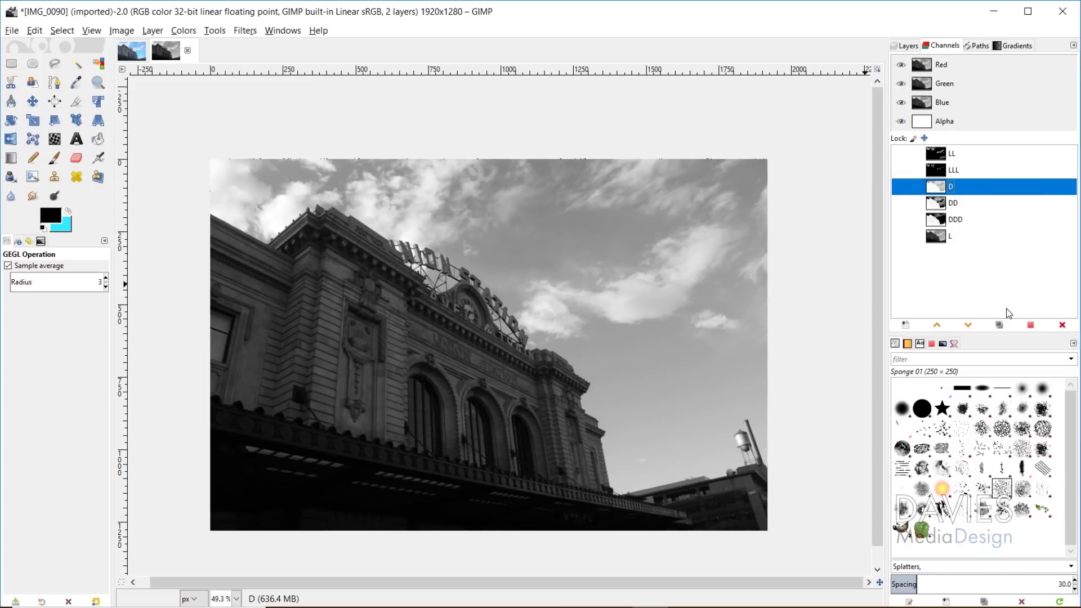
# Intersect the selection with the L channel and save the result as a channel named "M".
pyautogui.click(936, 238)
pyautogui.rightClick(936, 241)
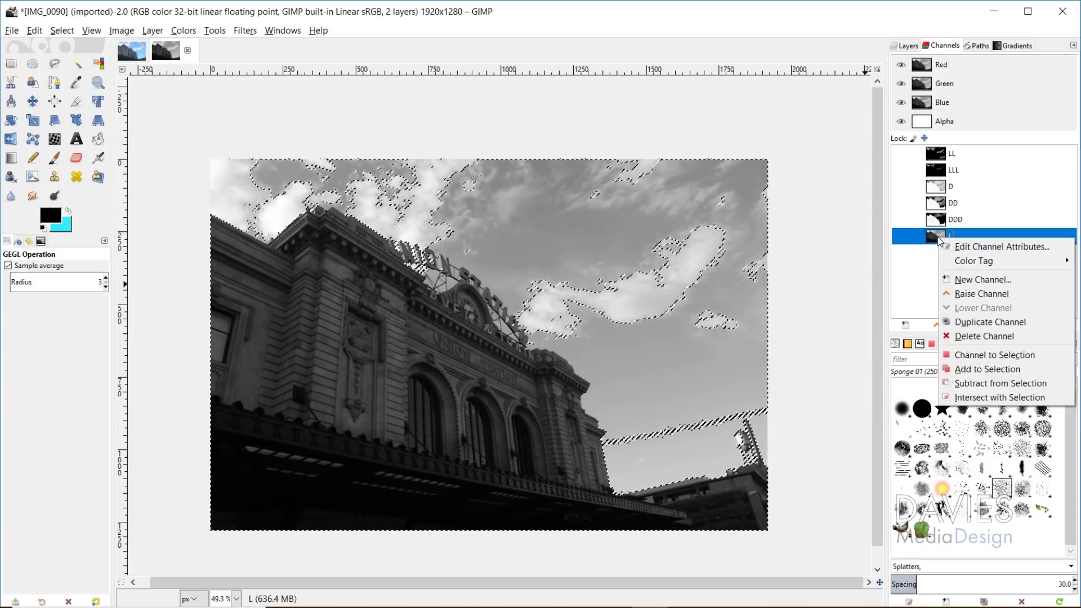
pyautogui.click(975, 397)
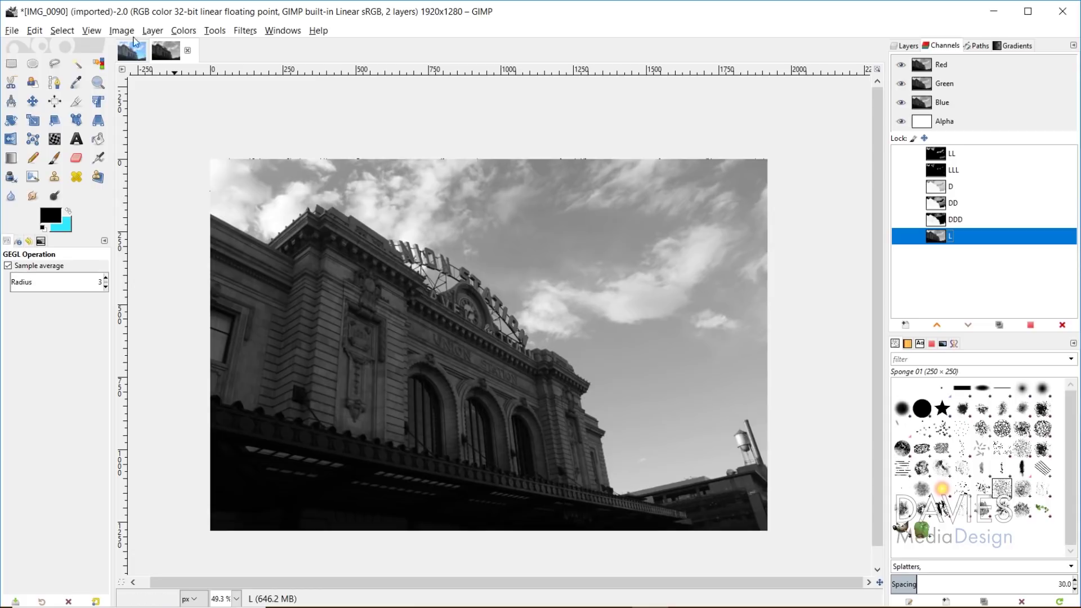
pyautogui.click(63, 31)
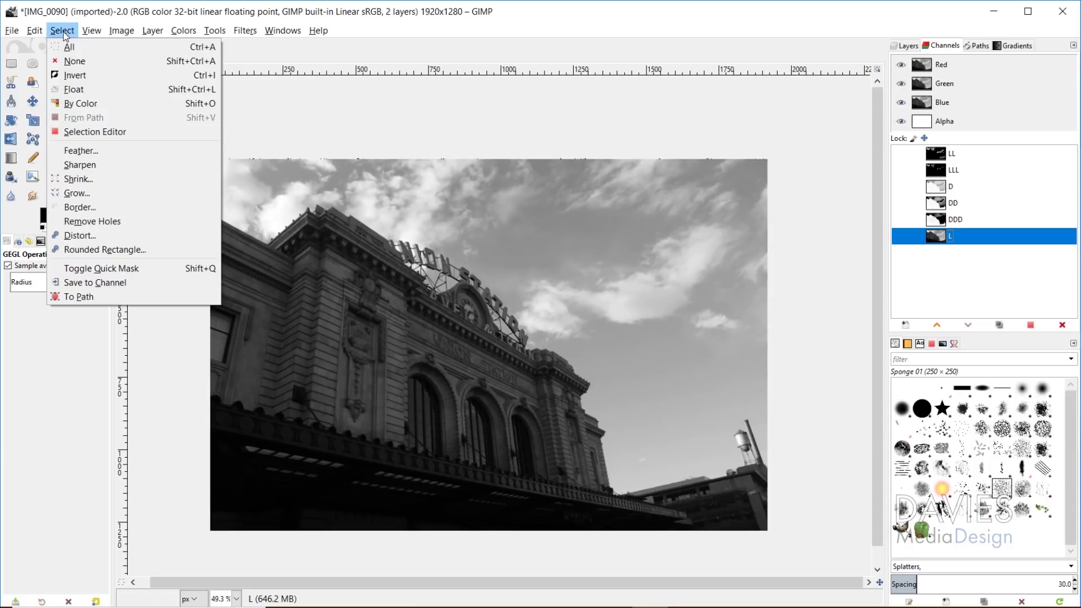
pyautogui.click(95, 283)
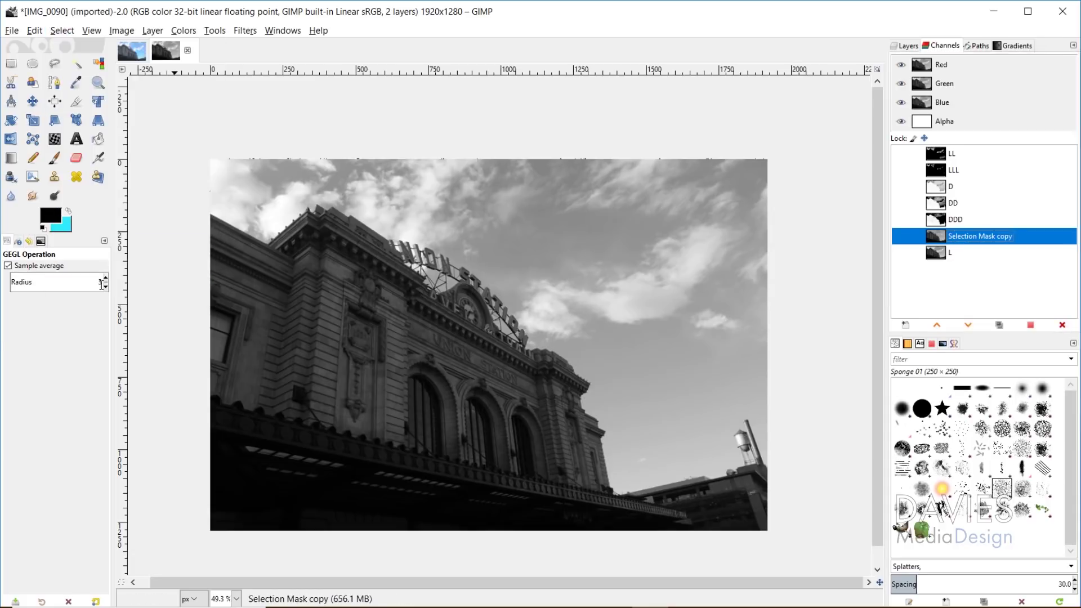
pyautogui.doubleClick(959, 237)
pyautogui.write('M')
pyautogui.press('Return')
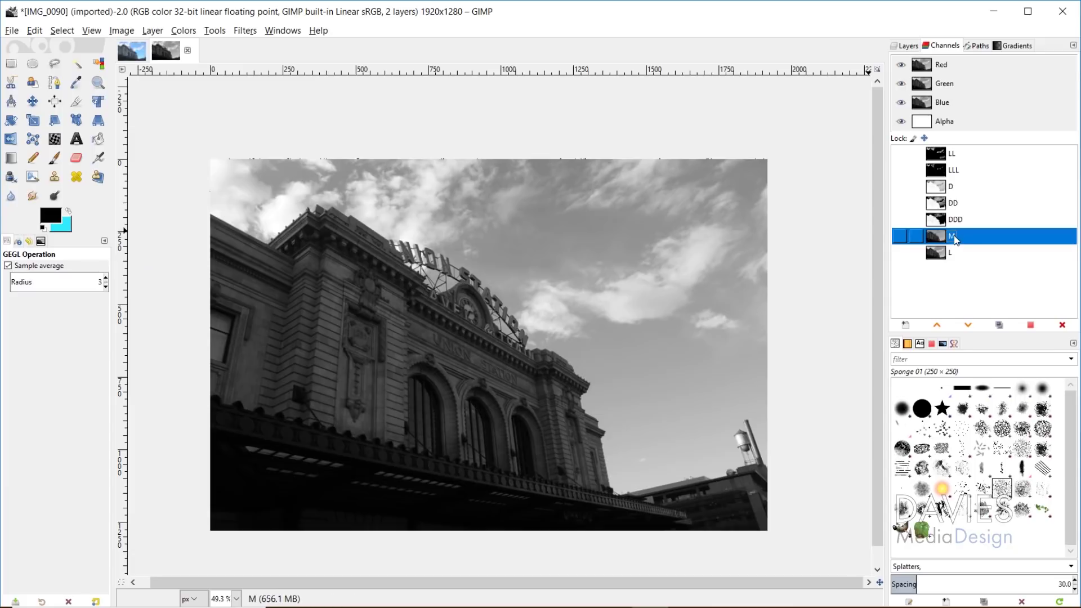
# Convert the LL channel to a selection and intersect it with the DD channel.
pyautogui.click(945, 206)
pyautogui.click(938, 162)
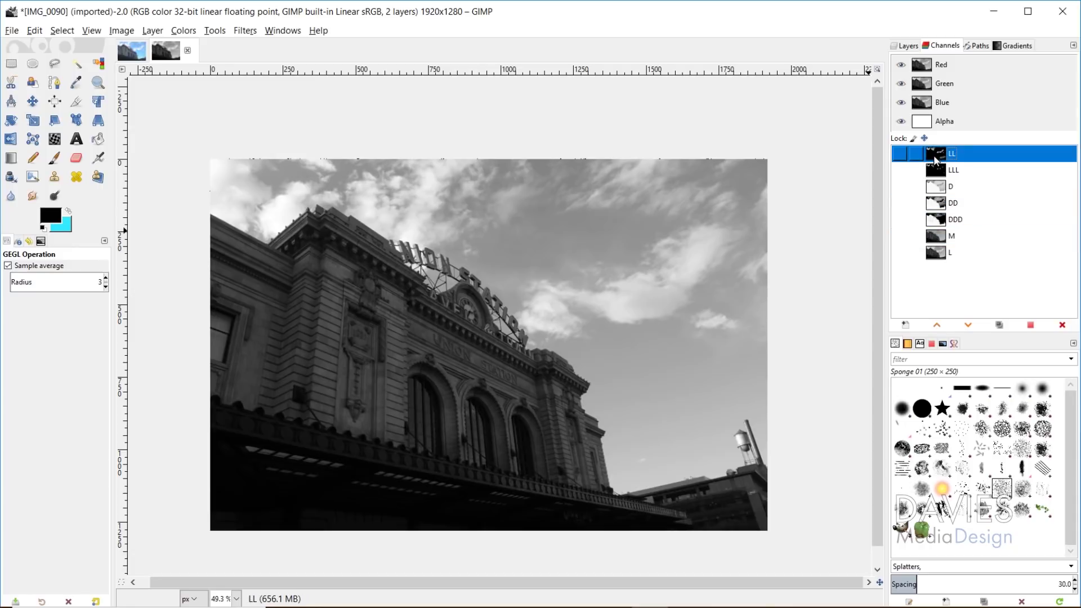
pyautogui.rightClick(935, 160)
pyautogui.click(973, 276)
pyautogui.rightClick(939, 202)
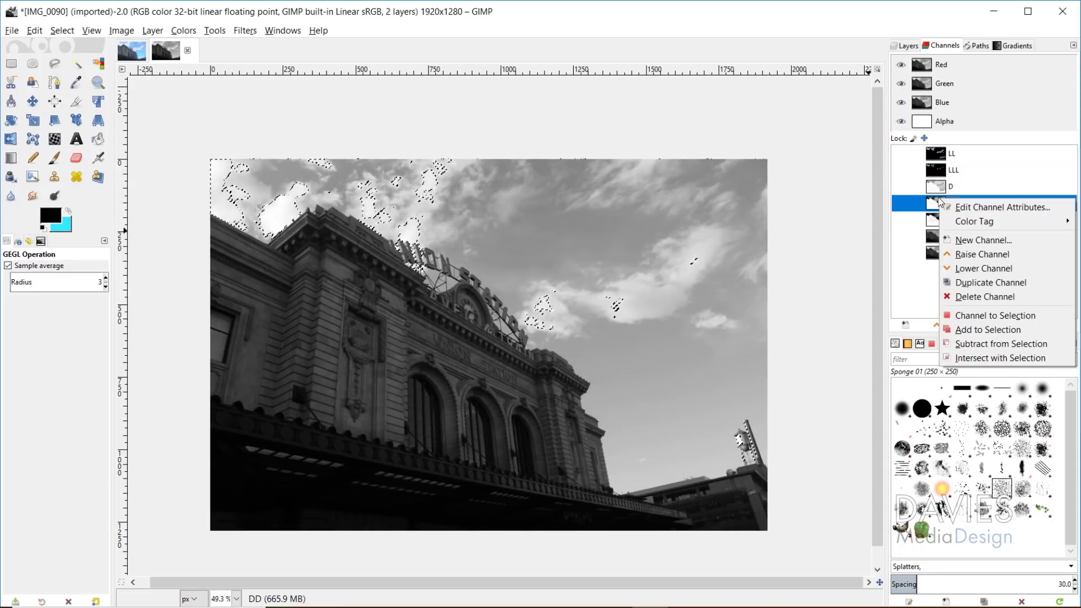
pyautogui.click(1006, 358)
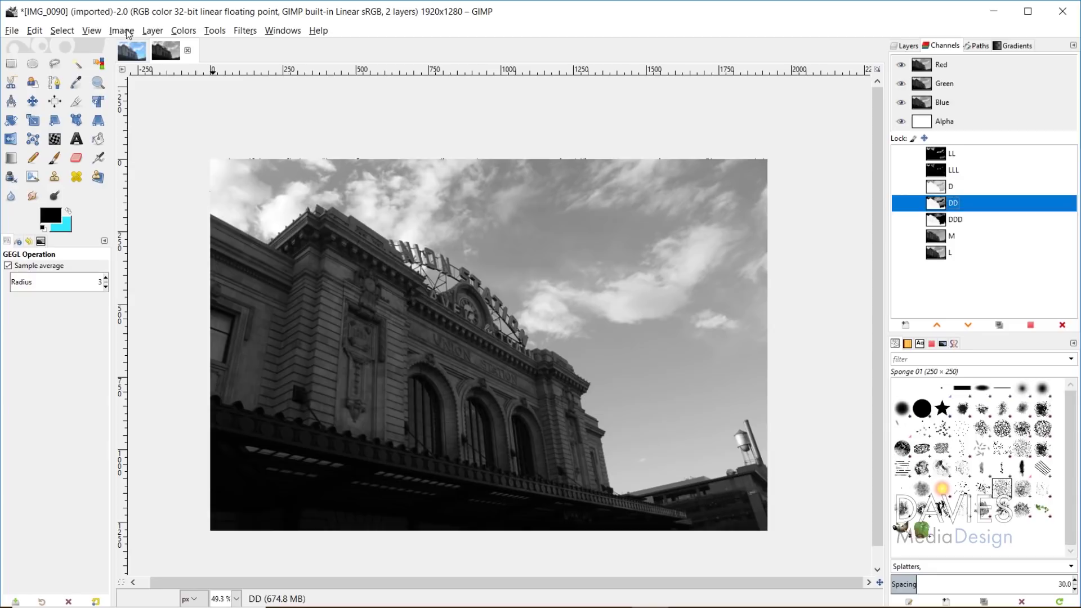
# Save the intersected selection to a new channel and name it "MM".
pyautogui.click(62, 31)
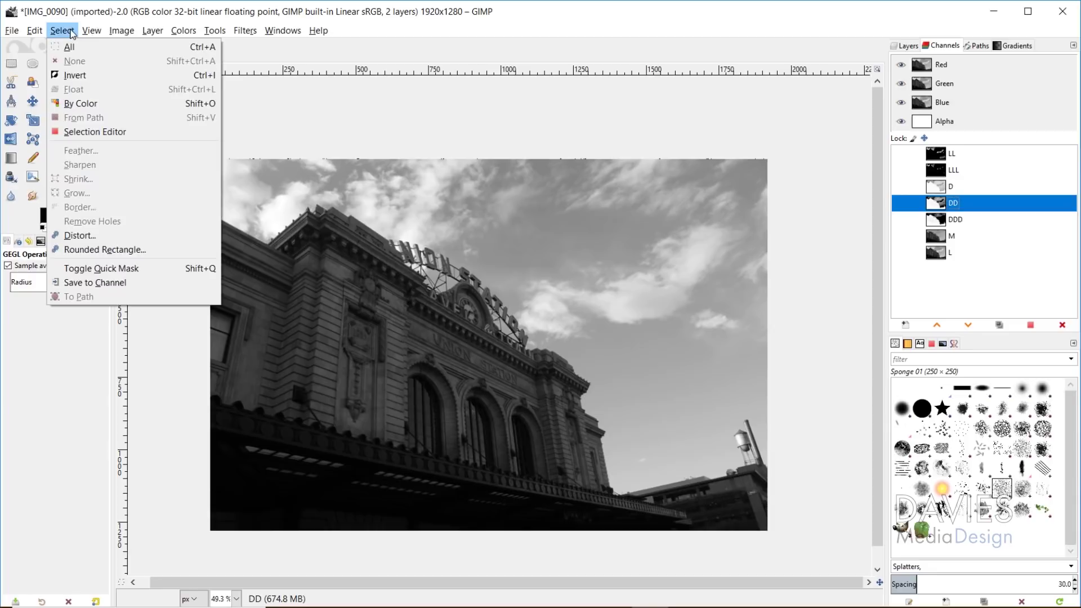
pyautogui.click(95, 283)
pyautogui.doubleClick(985, 203)
pyautogui.write('MM')
pyautogui.press('Return')
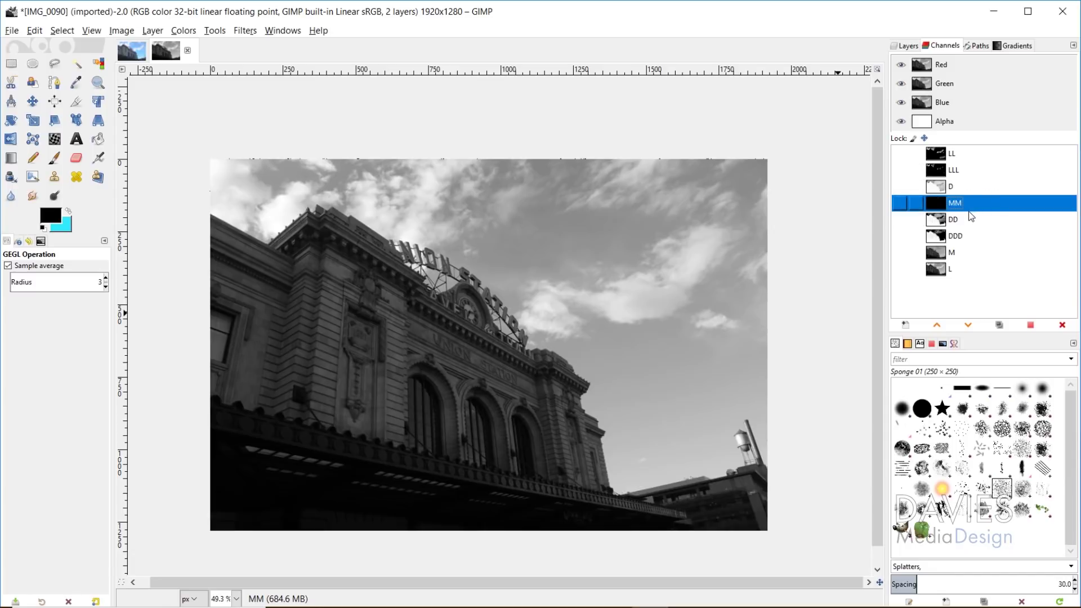
pyautogui.click(954, 169)
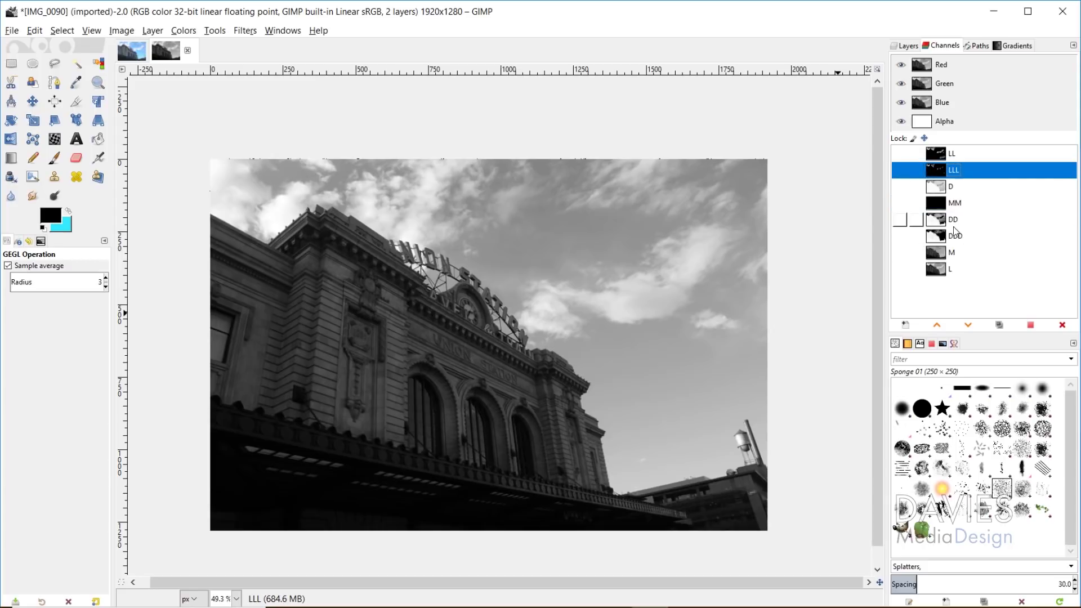
pyautogui.click(941, 240)
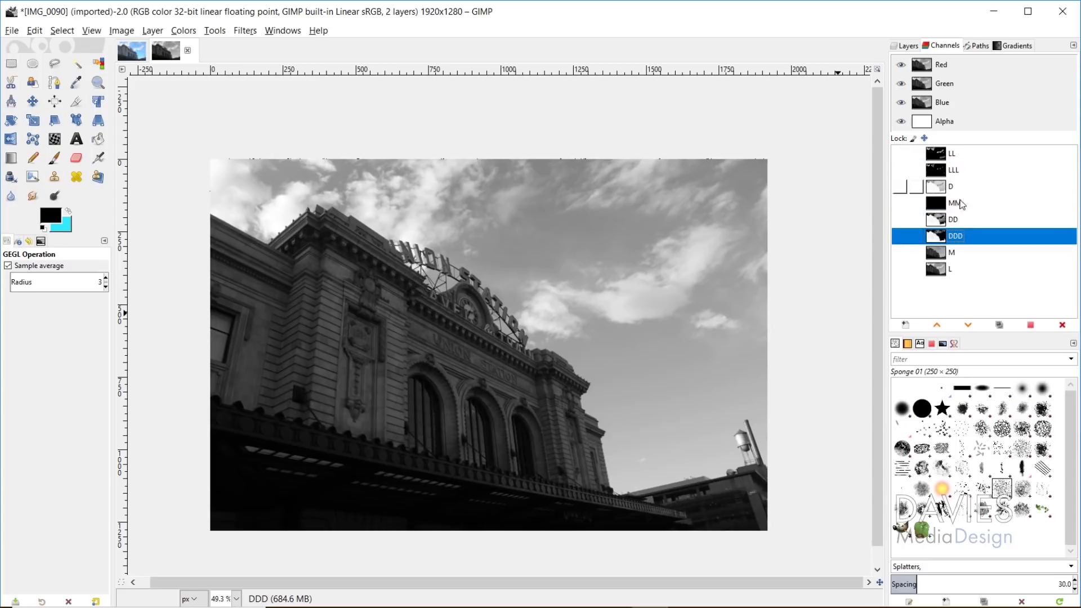
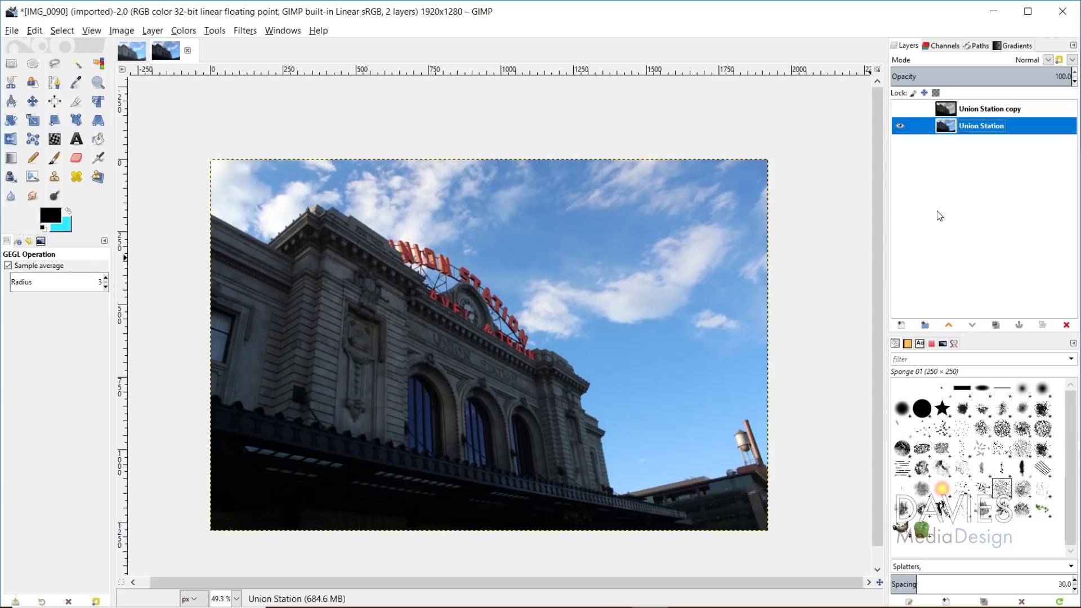
# Duplicate the original color Union Station layer six times.
pyautogui.click(994, 326)
pyautogui.click(994, 326)
pyautogui.click(994, 325)
pyautogui.click(994, 326)
pyautogui.click(994, 326)
pyautogui.click(994, 326)
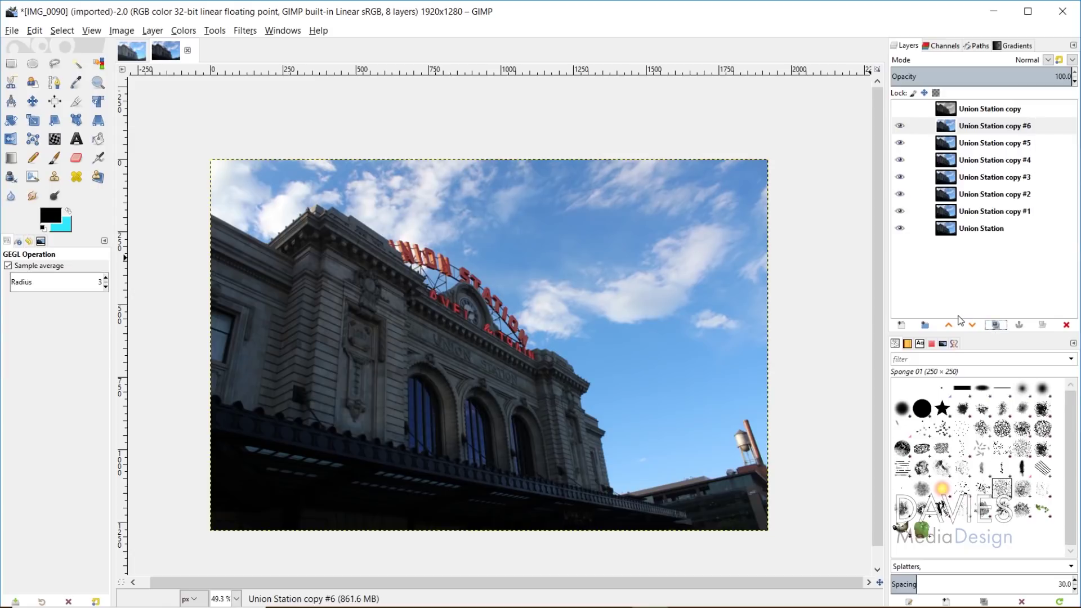
# Create a layer group above the duplicated layers and name it "Darks".
pyautogui.click(924, 324)
pyautogui.doubleClick(974, 127)
pyautogui.write('Darks')
pyautogui.press('Return')
# Add another layer group directly below the Darks group and name it "Lights".
pyautogui.press('Down')
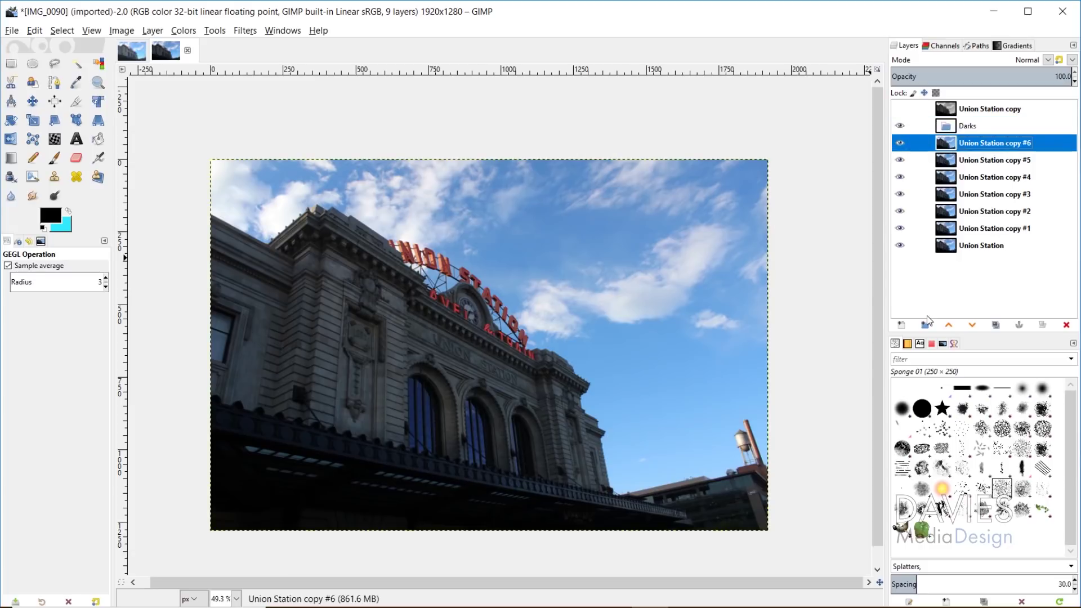
pyautogui.click(924, 325)
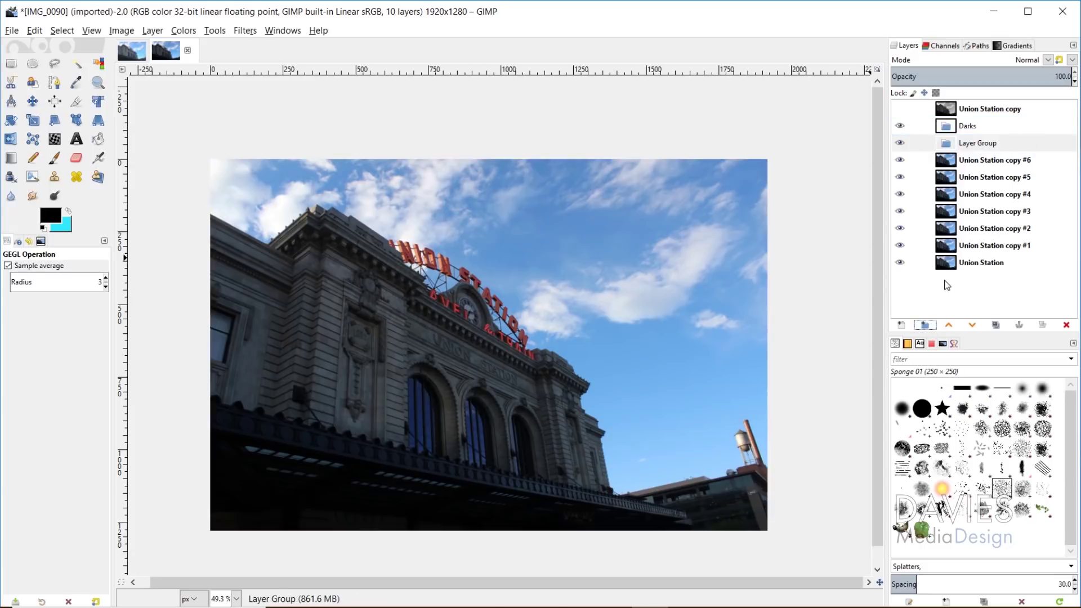
pyautogui.click(989, 148)
pyautogui.doubleClick(987, 144)
pyautogui.write('Lights')
pyautogui.press('Return')
# Delete the desaturated Union Station copy layer at the head of the layer stack.
pyautogui.click(950, 111)
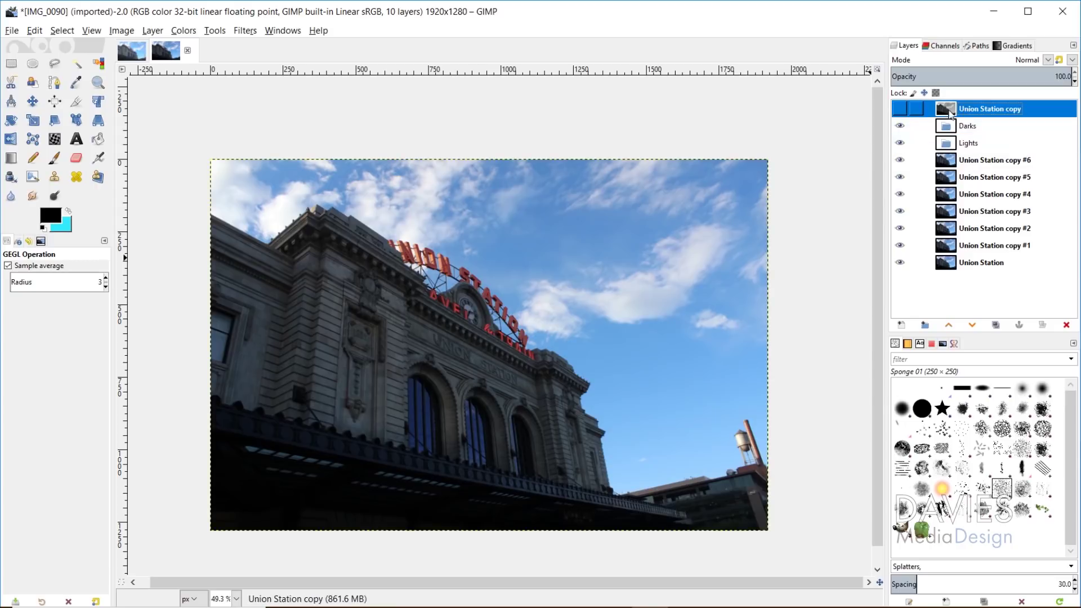
pyautogui.click(1066, 325)
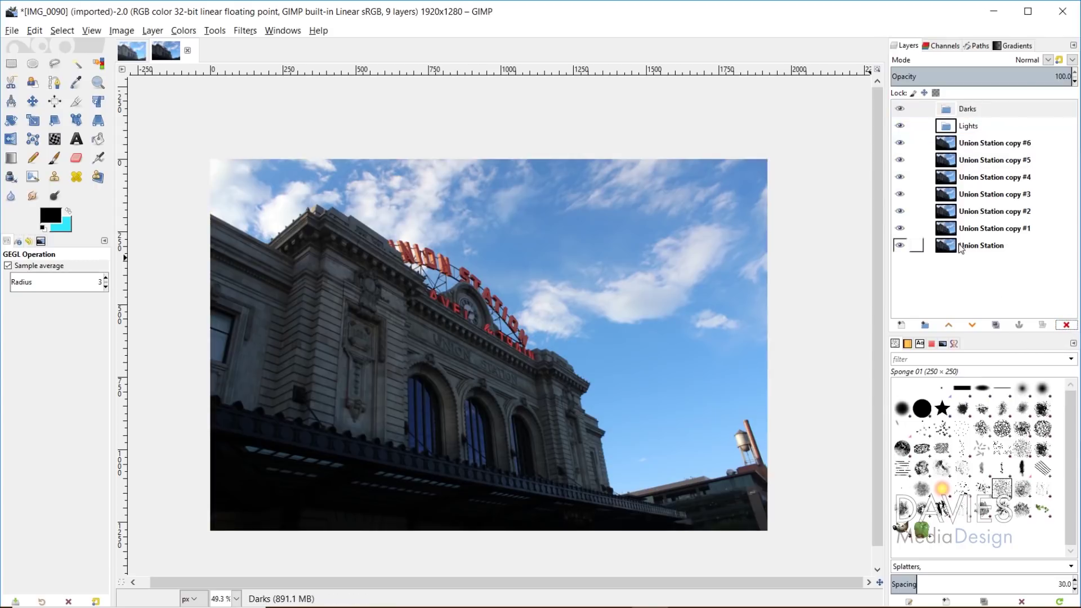
# Move Union Station copies #6, #5 and #4 into the Darks group and copies #3, #2 and #1 into the Lights group.
pyautogui.moveTo(914, 143); pyautogui.dragTo(951, 111)
pyautogui.moveTo(913, 160); pyautogui.dragTo(951, 116)
pyautogui.moveTo(949, 179); pyautogui.dragTo(950, 117)
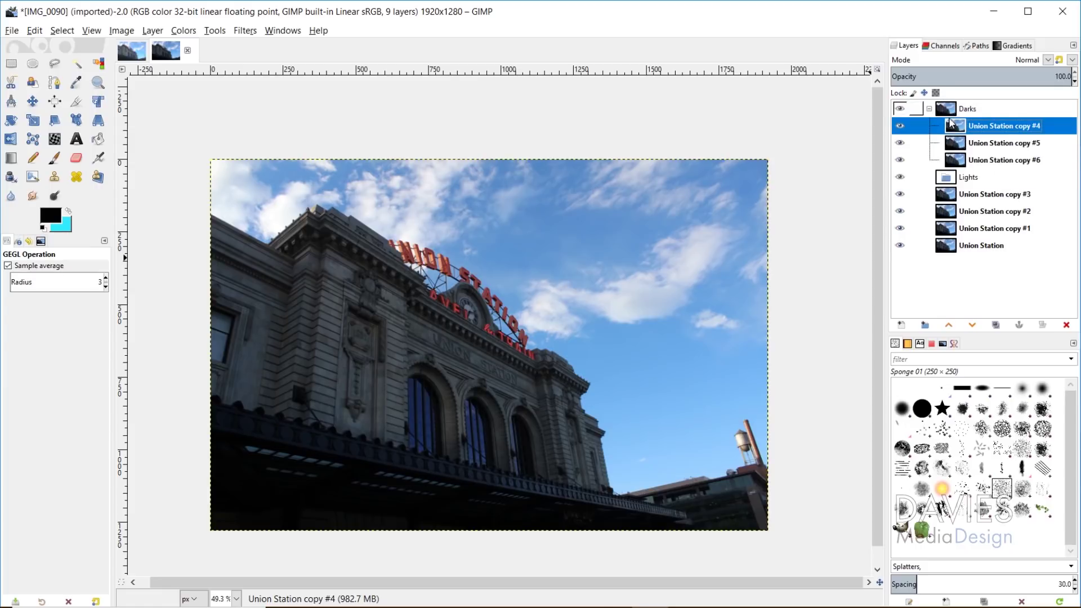
pyautogui.moveTo(952, 197); pyautogui.dragTo(960, 194)
pyautogui.moveTo(952, 228); pyautogui.dragTo(956, 198)
# Rename the Union Station copy #4 layer in the Darks group as "Union Station D".
pyautogui.doubleClick(1006, 126)
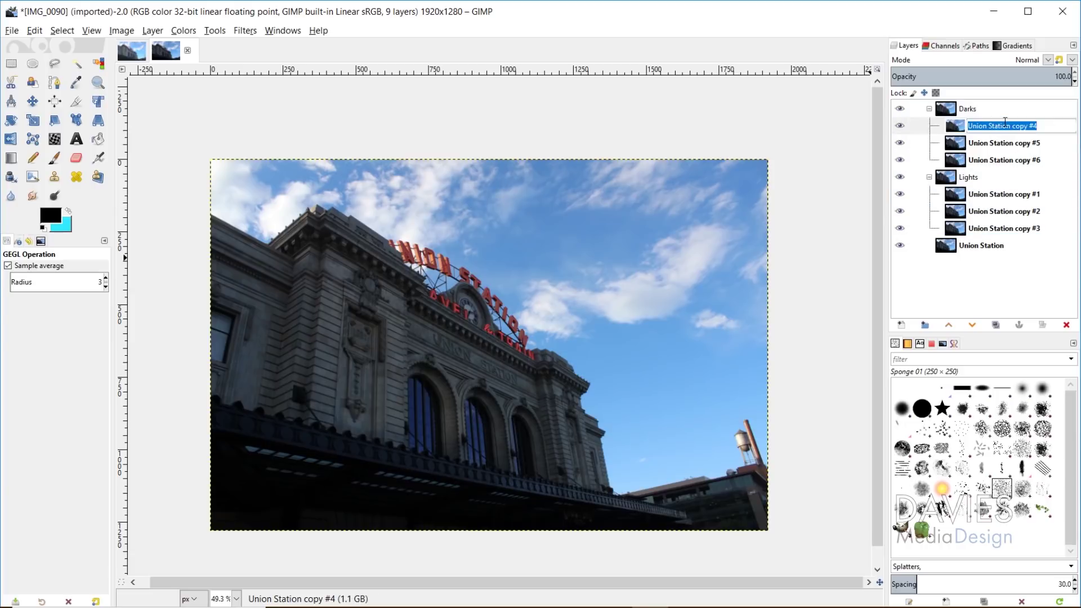
pyautogui.click(1020, 126)
pyautogui.hotkey('shift', 'Left')
pyautogui.write('D')
pyautogui.press('Return')
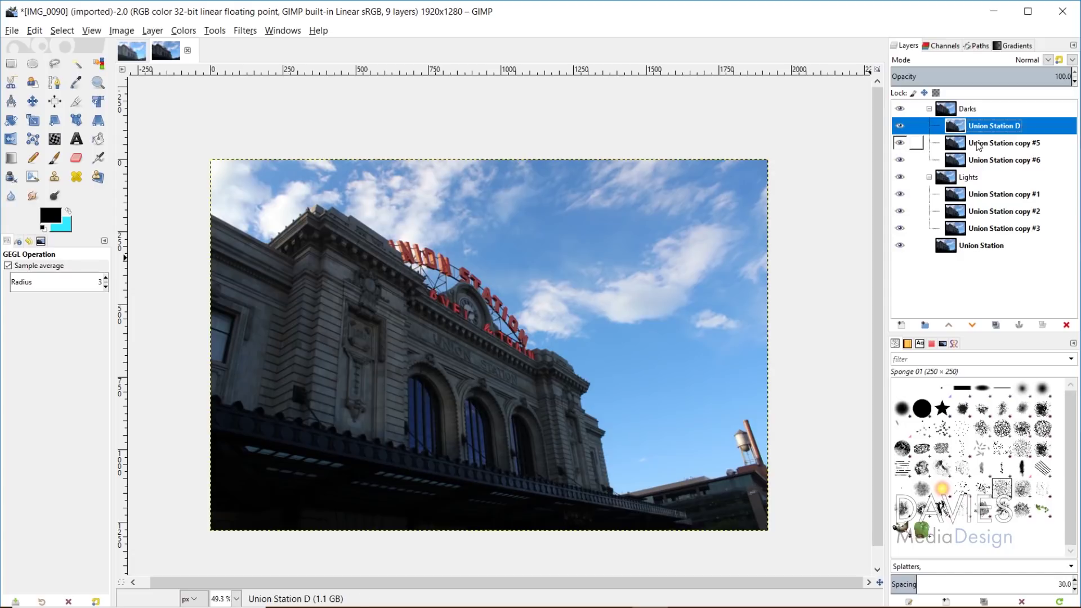
# Rename the Union Station copy #5 layer in the Darks group as "Union Station DD".
pyautogui.click(1007, 143)
pyautogui.doubleClick(1013, 143)
pyautogui.click(1015, 142)
pyautogui.hotkey('shift', 'End')
pyautogui.write('DD')
pyautogui.press('Return')
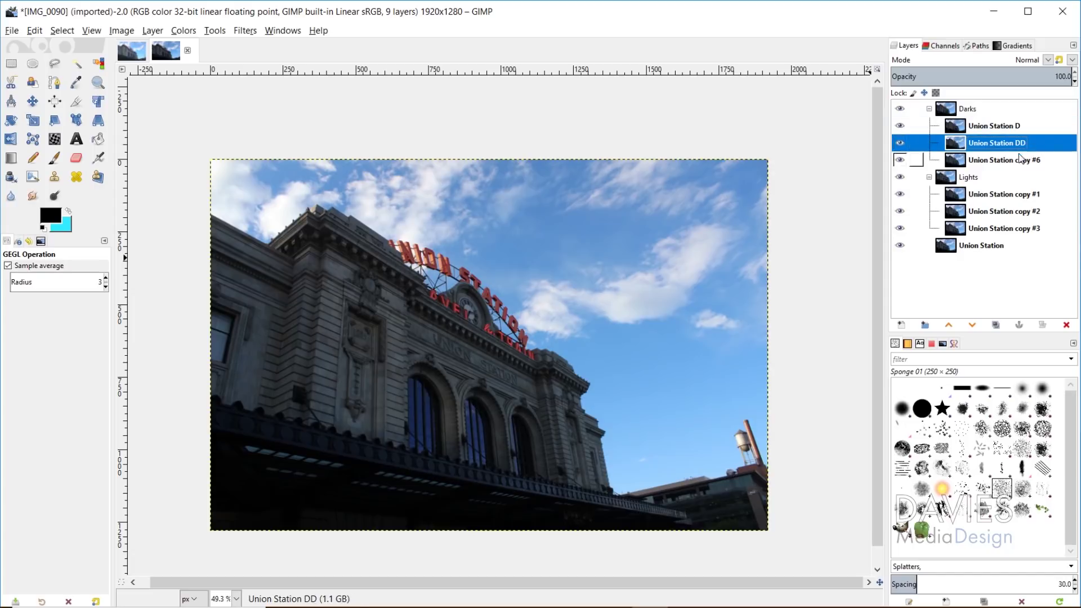
# Rename the Union Station copy #6 layer in the Darks group as "Union Station DDD".
pyautogui.doubleClick(1017, 156)
pyautogui.click(1028, 159)
pyautogui.write('DDD')
pyautogui.press('Return')
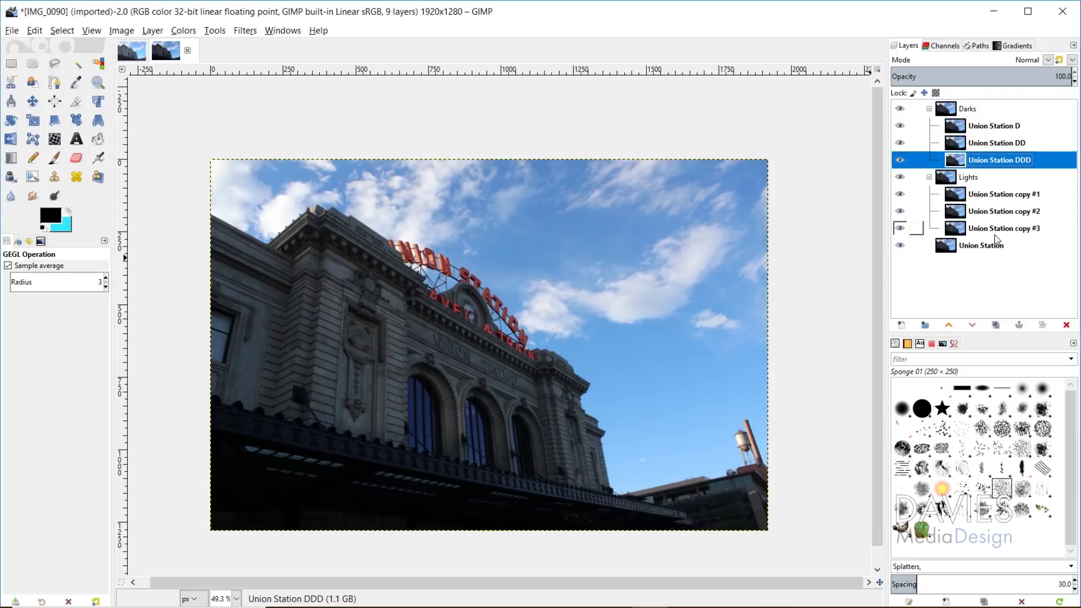
# Rename the Union Station copy #1 layer in the Lights group as "Union Station copy L".
pyautogui.doubleClick(1007, 195)
pyautogui.click(1032, 194)
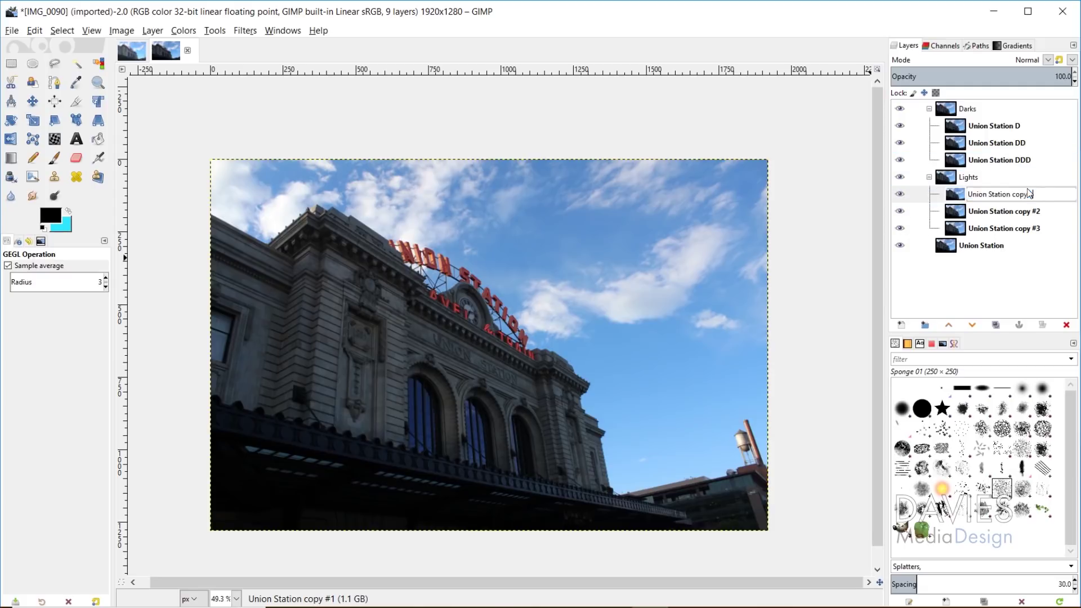
pyautogui.write('L')
# Rename the Union Station copy #2 layer in the Lights group as "Union Station LL".
pyautogui.doubleClick(1042, 212)
pyautogui.click(1029, 212)
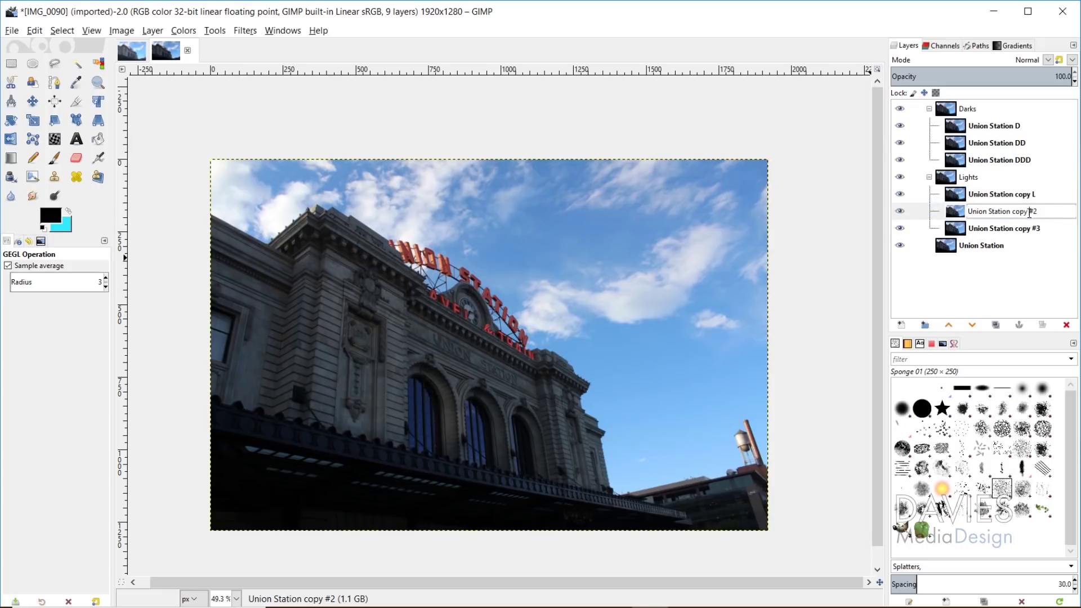
pyautogui.moveTo(1016, 211); pyautogui.dragTo(1038, 212)
pyautogui.write('LL')
pyautogui.press('Return')
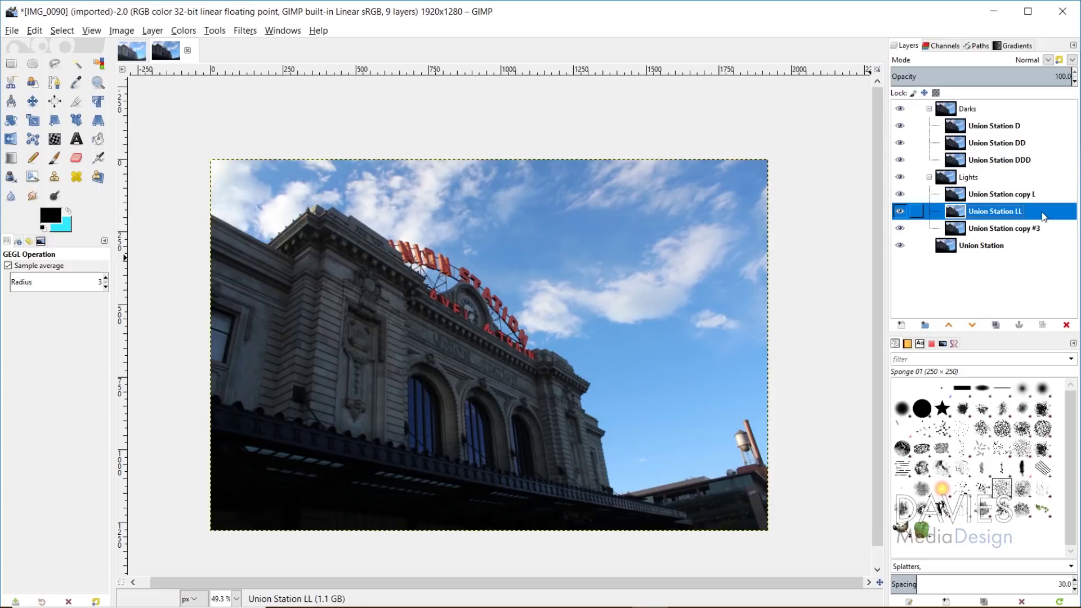
# Remove the word "copy" from the first Lights layer's name so it reads "Union Station L".
pyautogui.click(1023, 195)
pyautogui.doubleClick(1023, 196)
pyautogui.click(1029, 194)
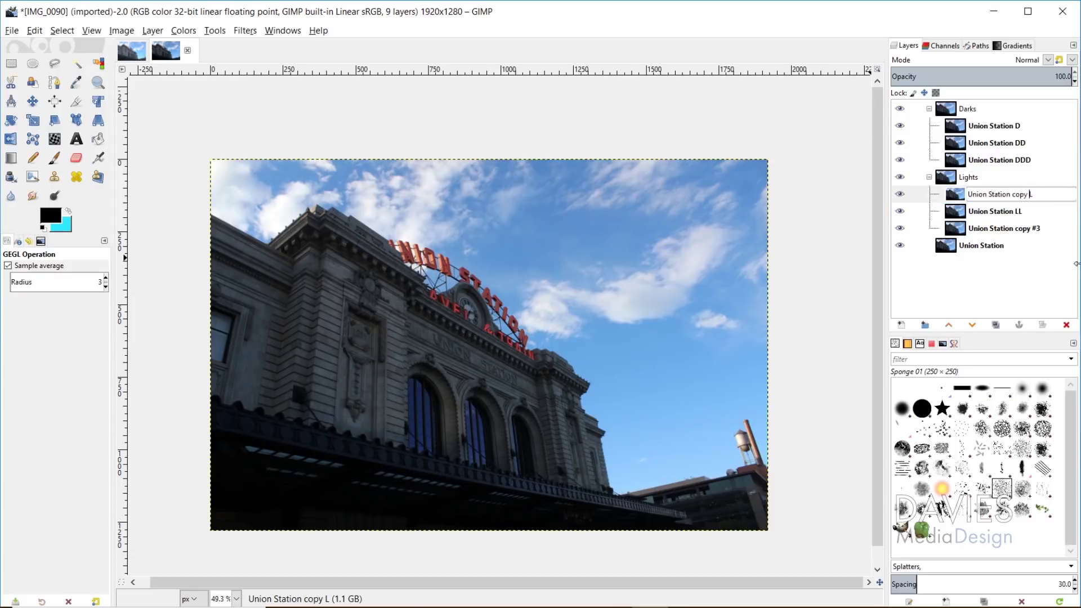
pyautogui.press('BackSpace')
pyautogui.press('Return')
# Rename the Union Station copy #3 layer in the Lights group as "Union Station LLL".
pyautogui.click(1037, 229)
pyautogui.doubleClick(1037, 229)
pyautogui.click(1037, 228)
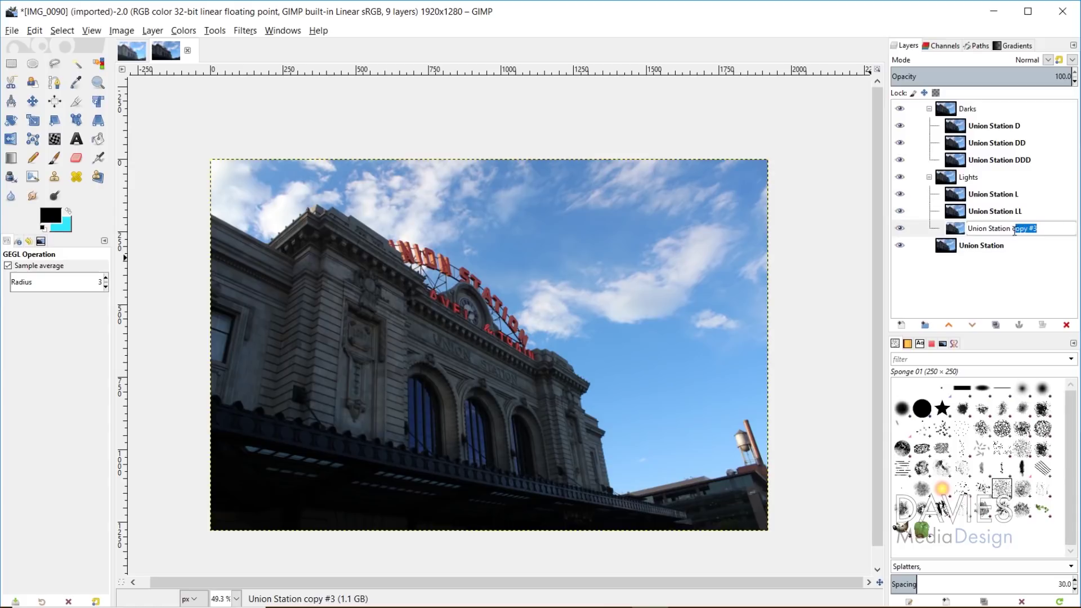
pyautogui.write('LLL')
pyautogui.press('Return')
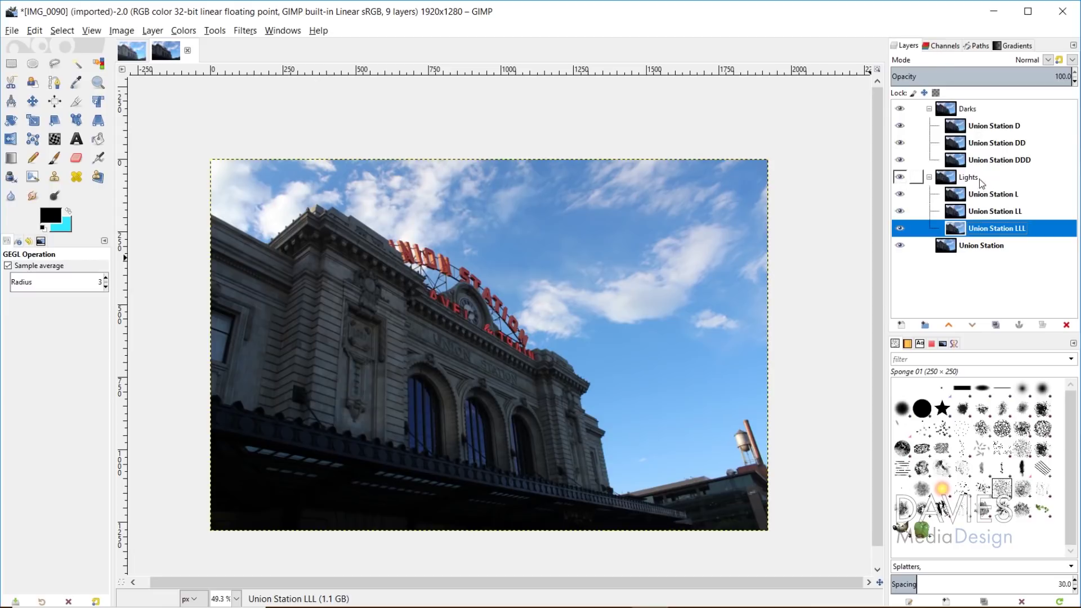
# Add a layer mask to the Union Station D layer, initialized from channel D.
pyautogui.click(960, 132)
pyautogui.rightClick(960, 131)
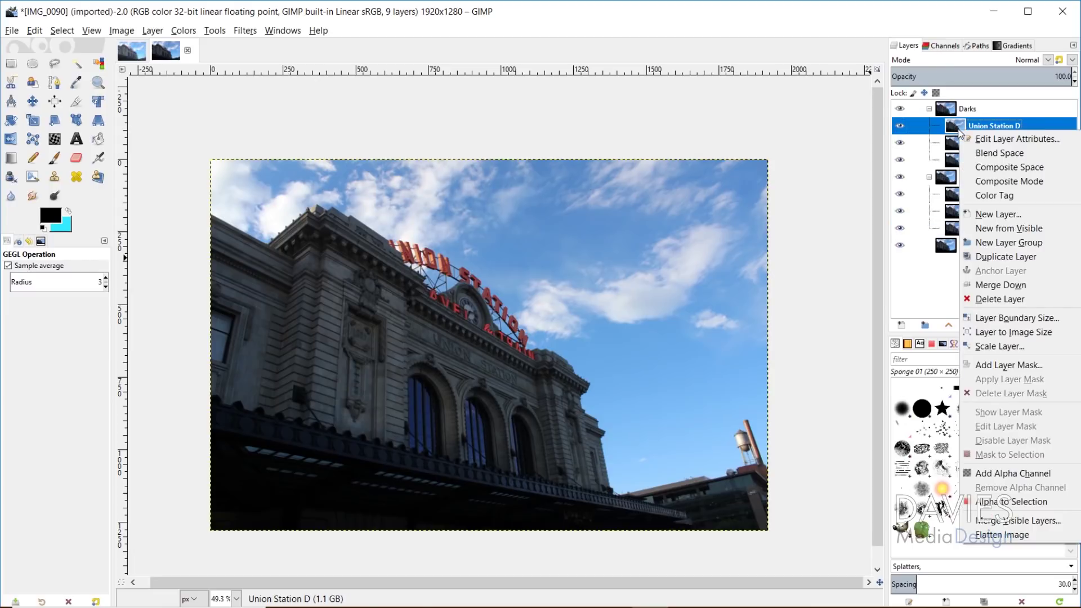
pyautogui.click(978, 366)
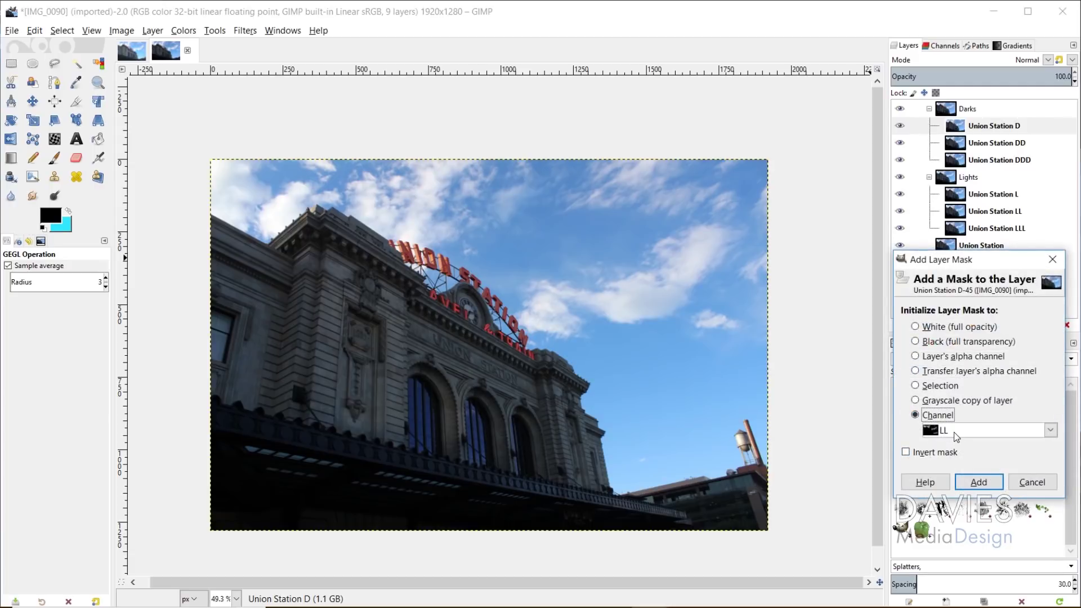
pyautogui.click(954, 432)
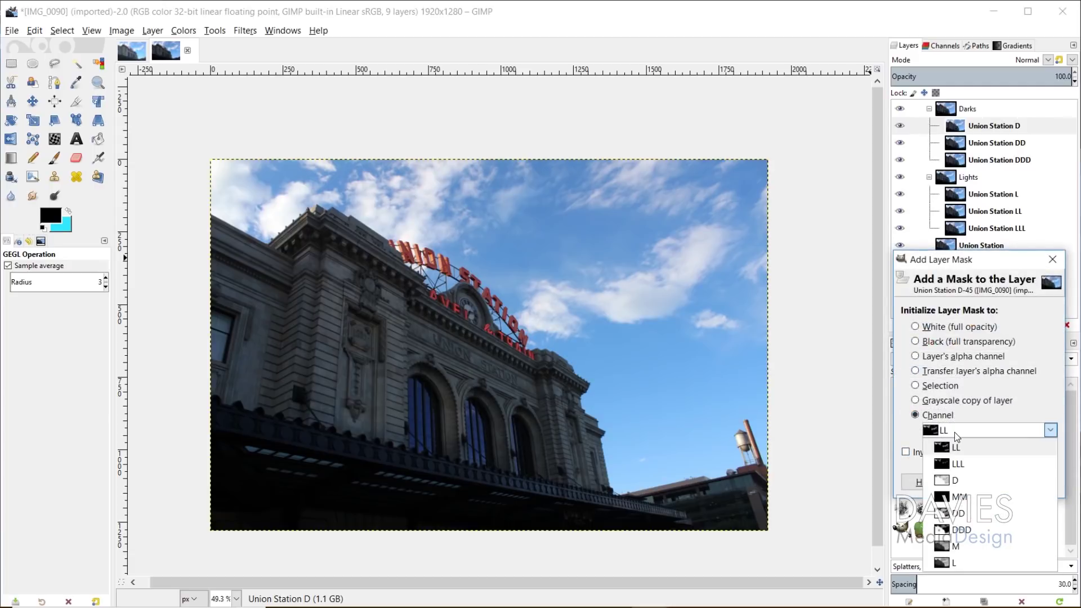
pyautogui.click(955, 481)
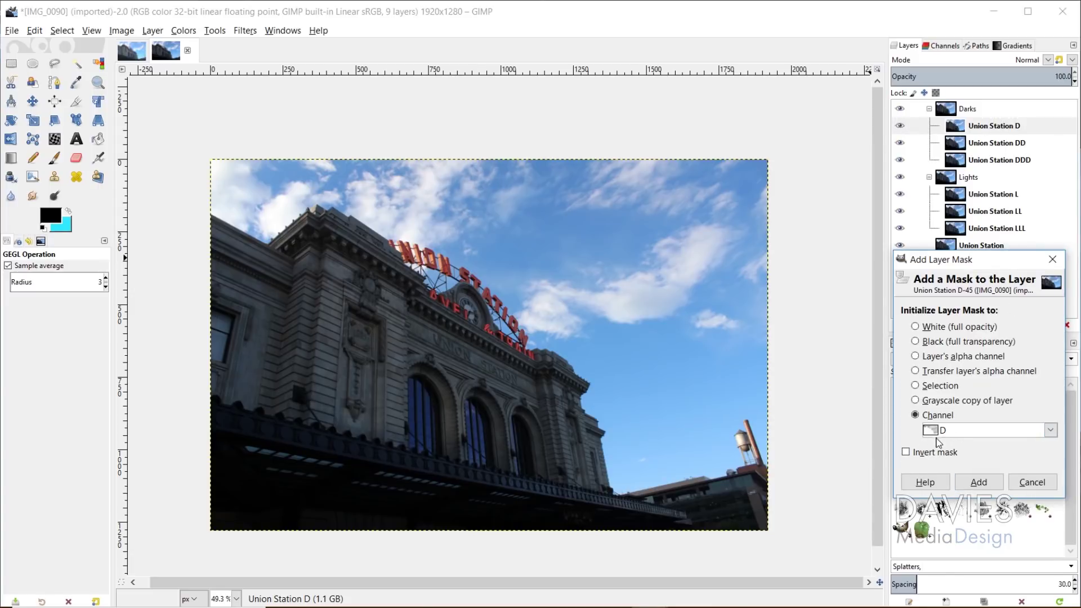
pyautogui.click(978, 480)
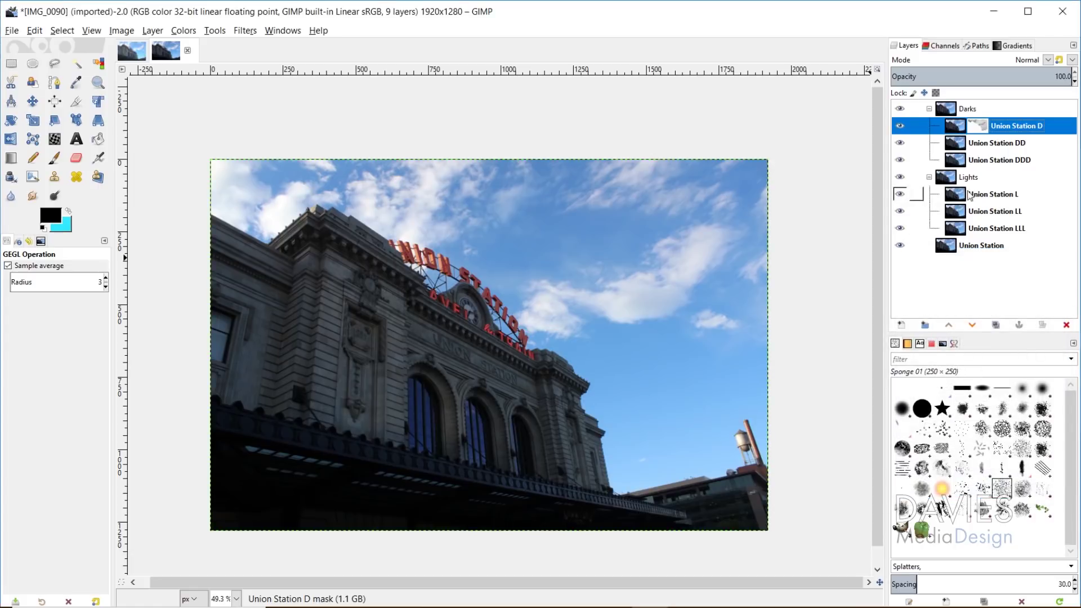
# Add a layer mask to the Union Station DD layer, initialized from channel DD.
pyautogui.click(959, 144)
pyautogui.rightClick(959, 144)
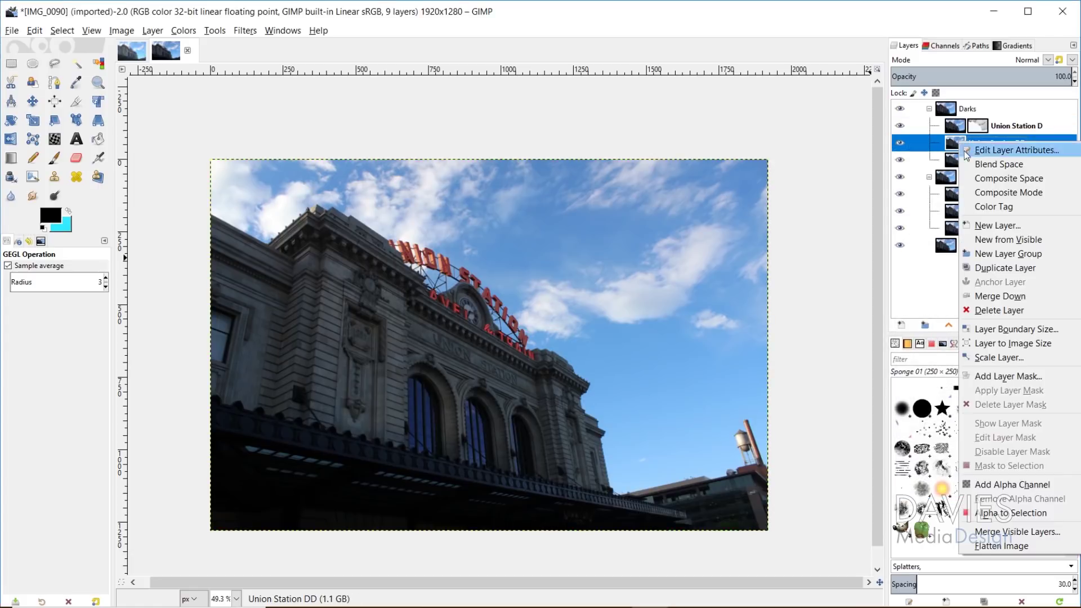
pyautogui.click(993, 379)
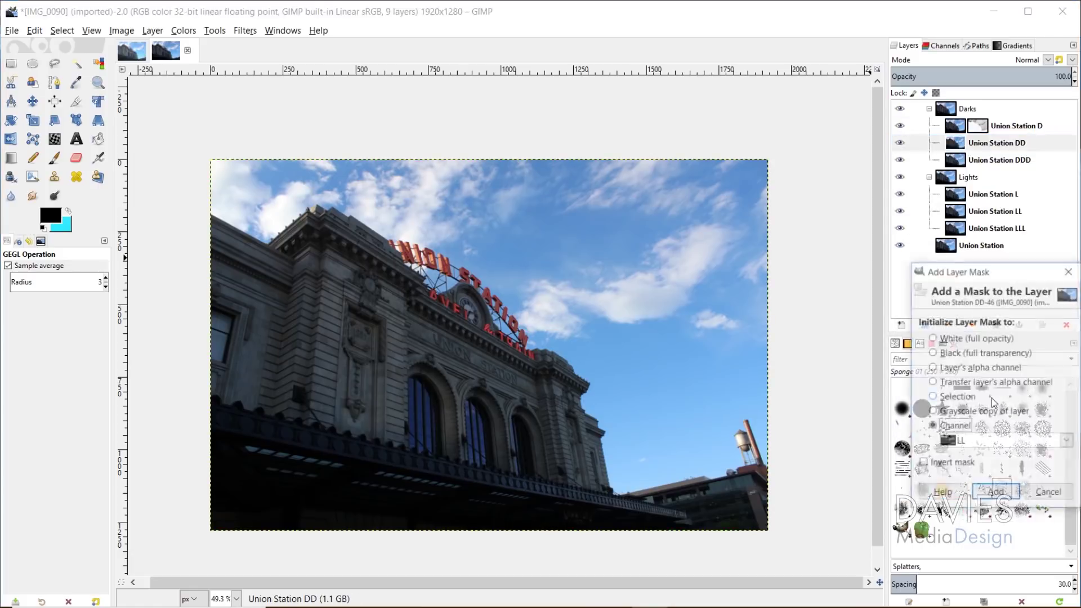
pyautogui.click(953, 444)
pyautogui.click(986, 525)
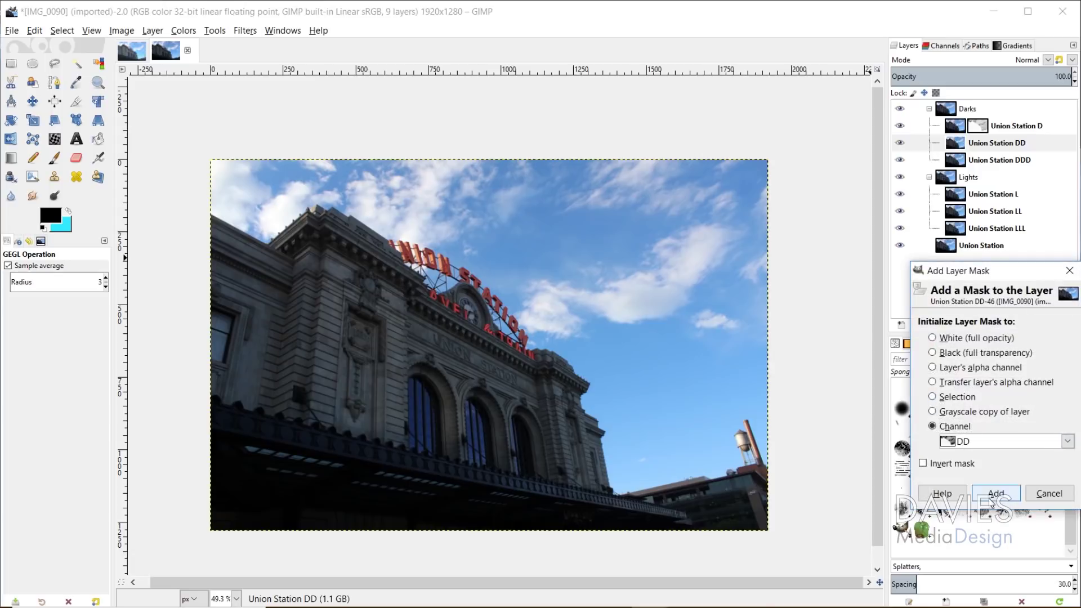
pyautogui.click(991, 495)
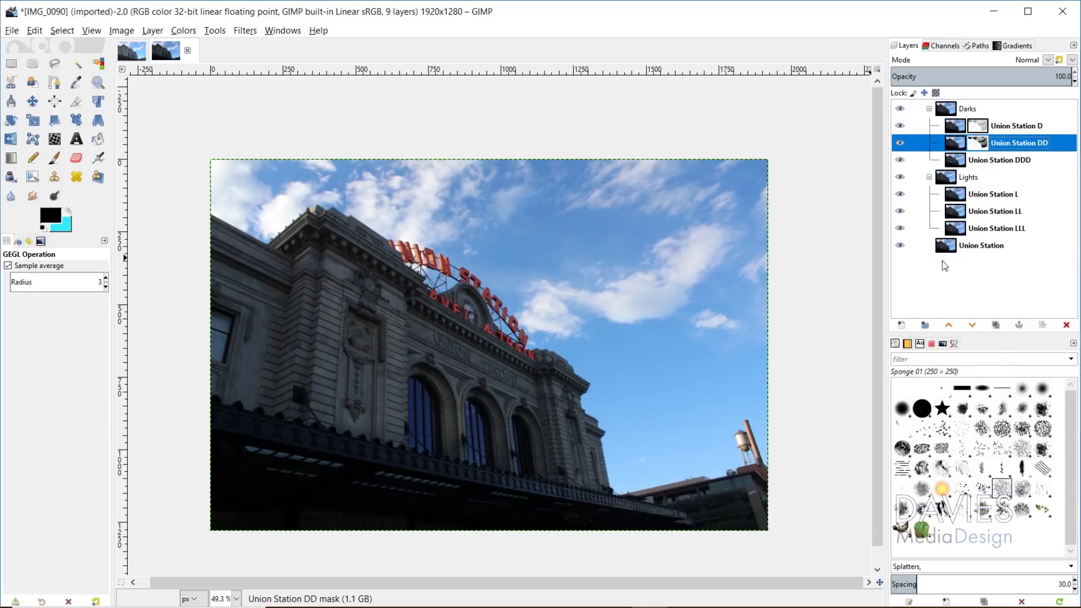
# Add a layer mask to the Union Station DDD layer, initialized from channel DDD.
pyautogui.click(959, 161)
pyautogui.rightClick(959, 162)
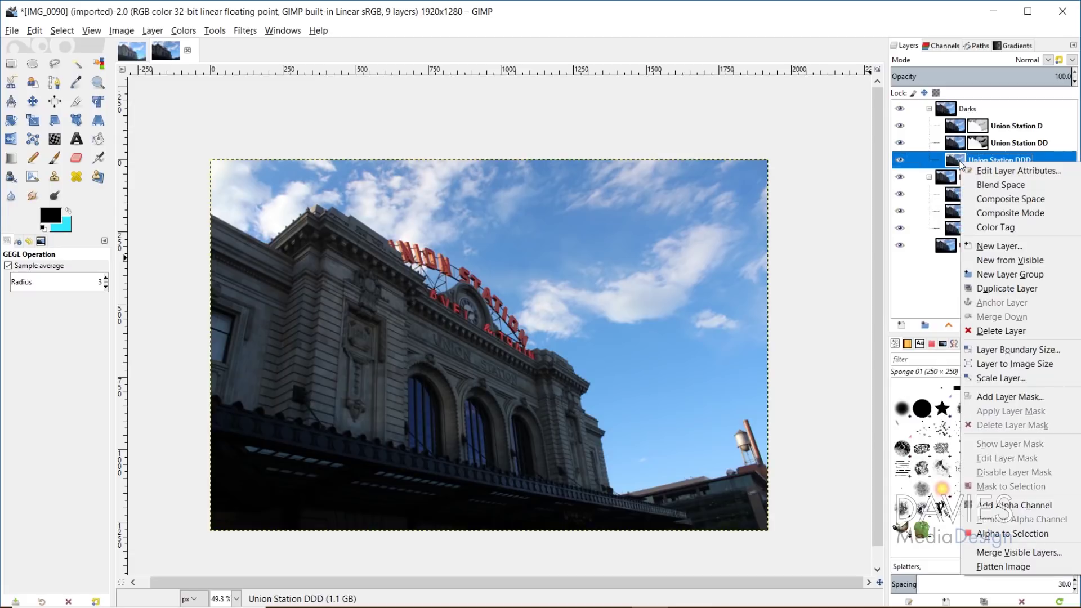
pyautogui.click(989, 400)
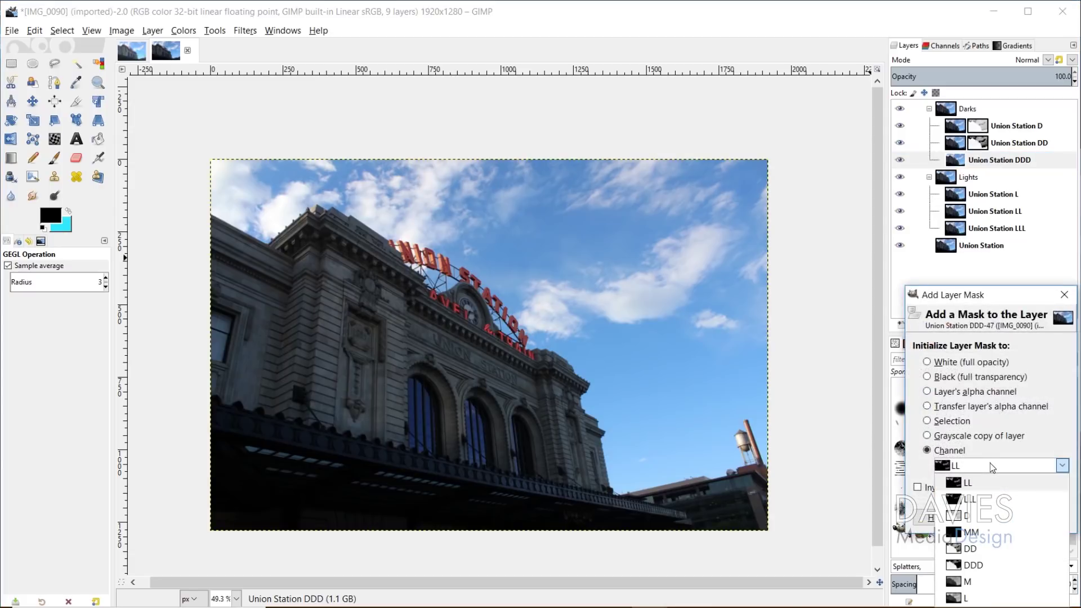
pyautogui.click(989, 463)
pyautogui.click(1006, 525)
pyautogui.click(1005, 526)
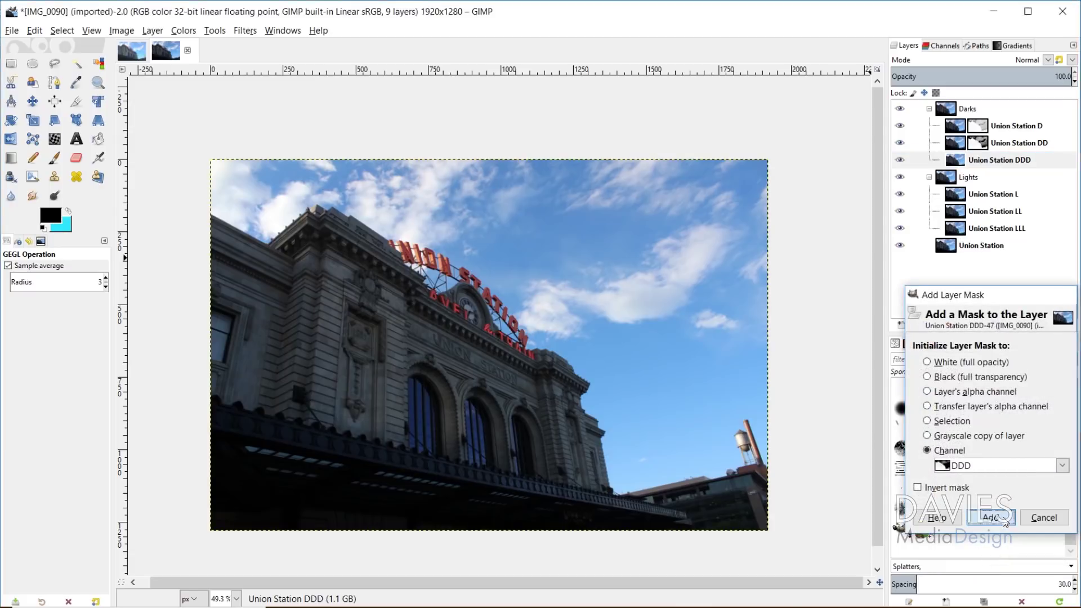
# Add a layer mask to the Union Station L layer, initialized from channel L.
pyautogui.rightClick(959, 195)
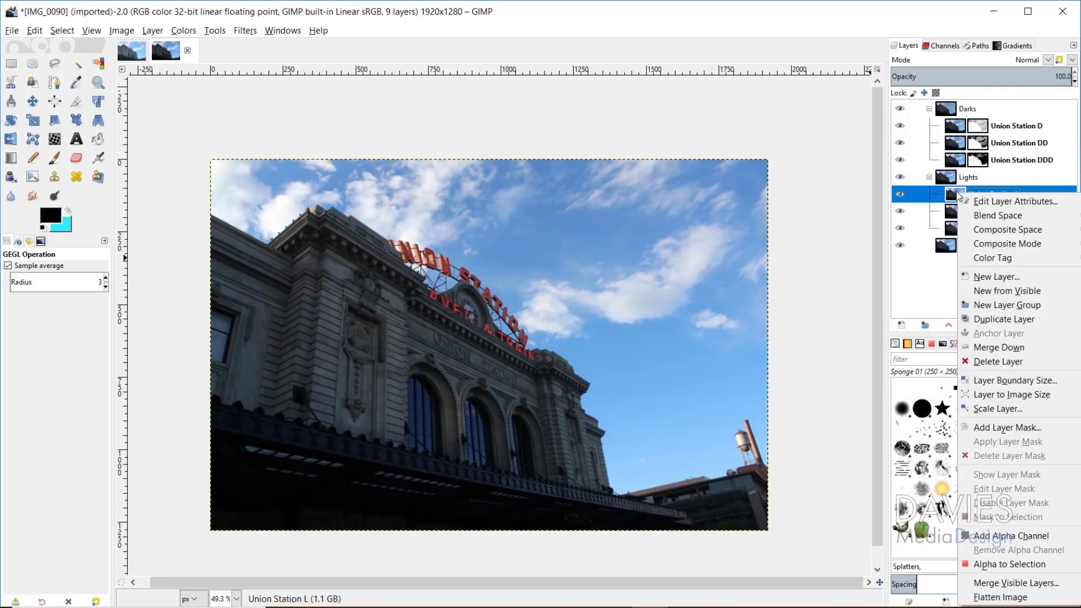
pyautogui.click(984, 426)
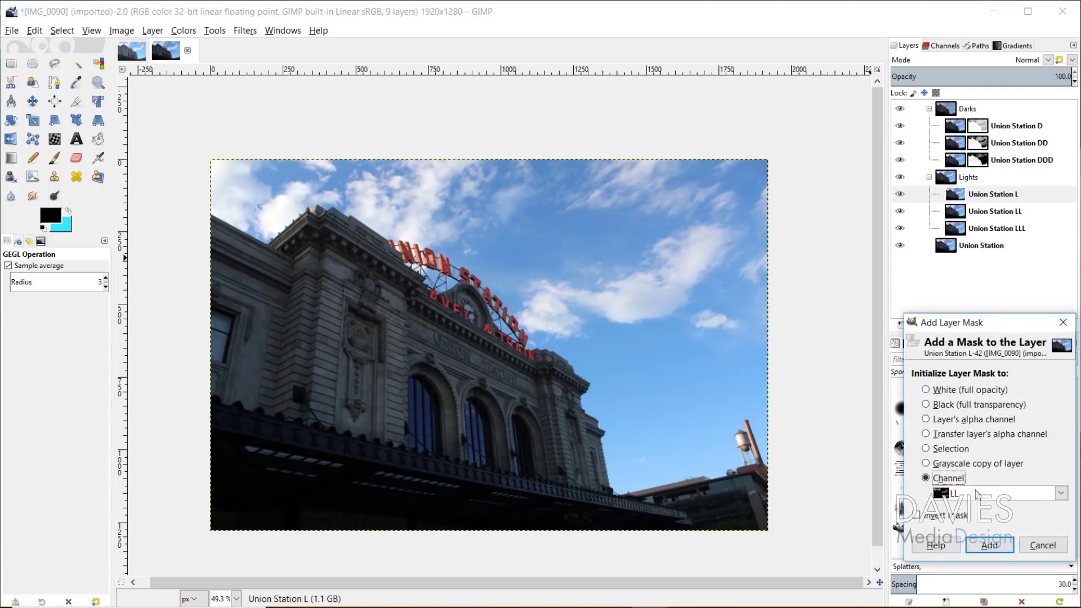
pyautogui.click(978, 493)
pyautogui.click(963, 510)
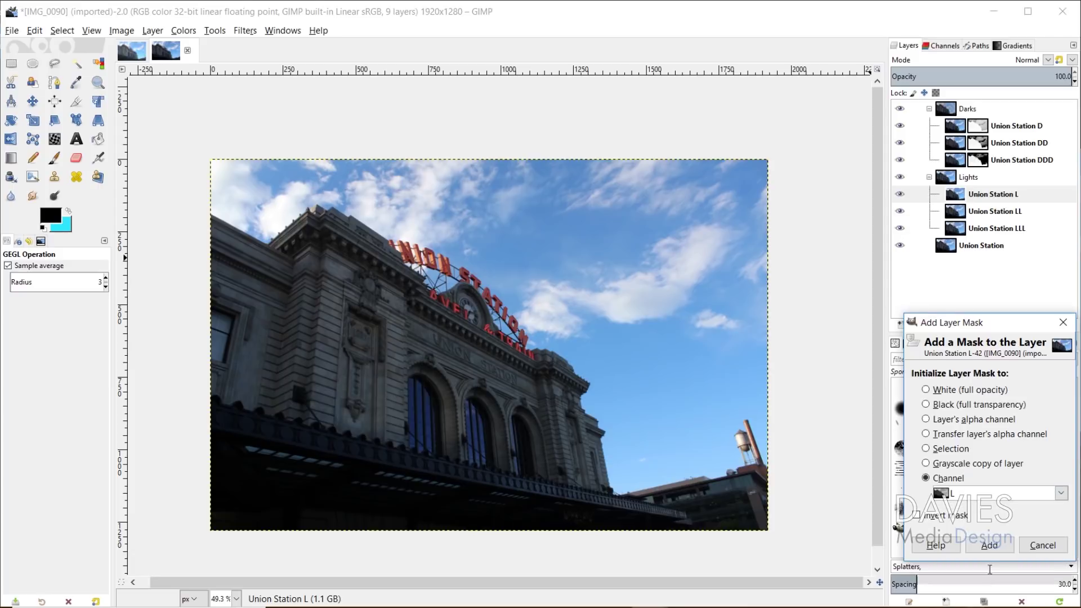
pyautogui.click(990, 546)
# Add a layer mask to the Union Station LL layer, initialized from channel LL.
pyautogui.rightClick(959, 212)
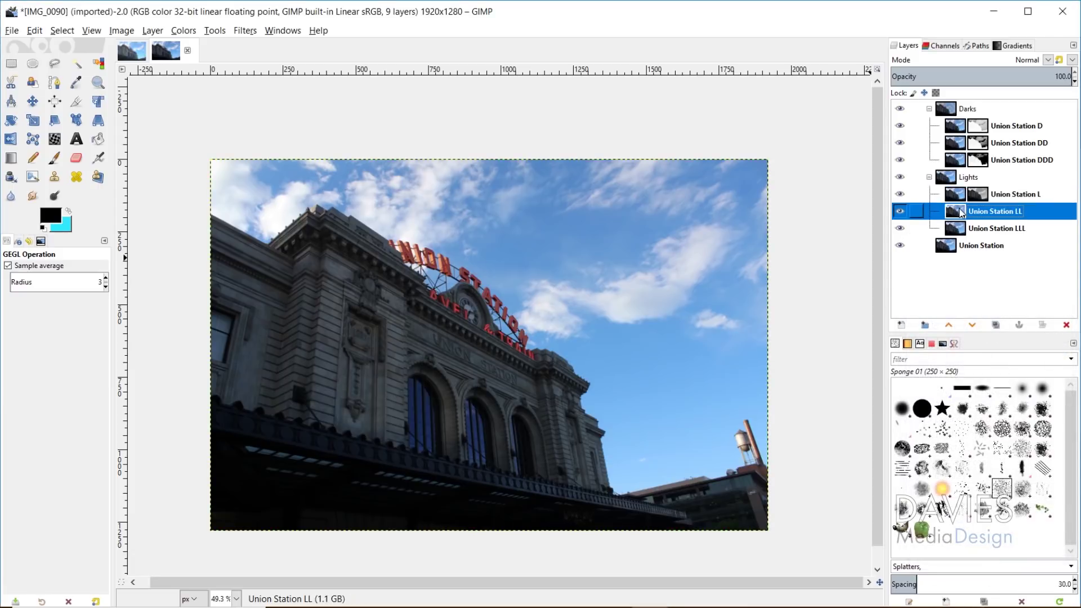
pyautogui.click(1020, 444)
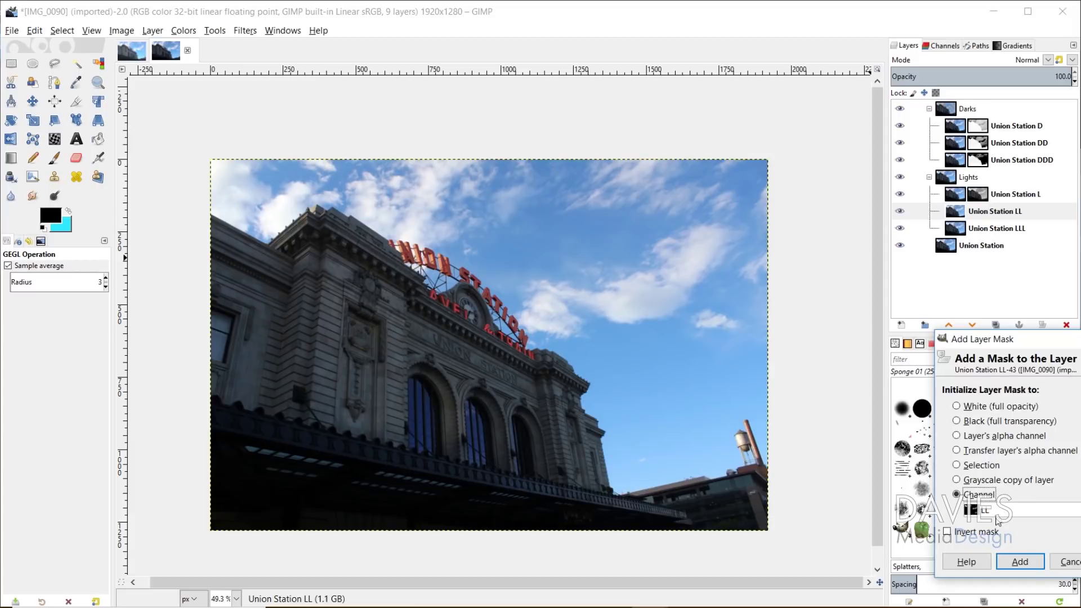
pyautogui.click(1017, 560)
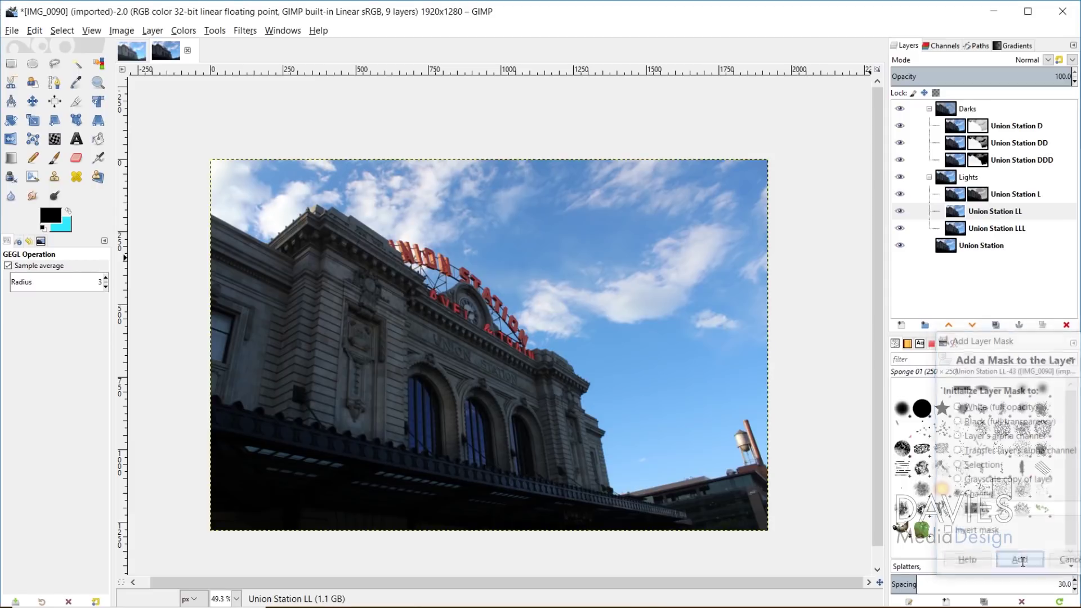
# Add a layer mask to the Union Station LLL layer from channel LLL and save the image as Luminosity Mask.xcf.
pyautogui.rightClick(960, 231)
pyautogui.click(964, 230)
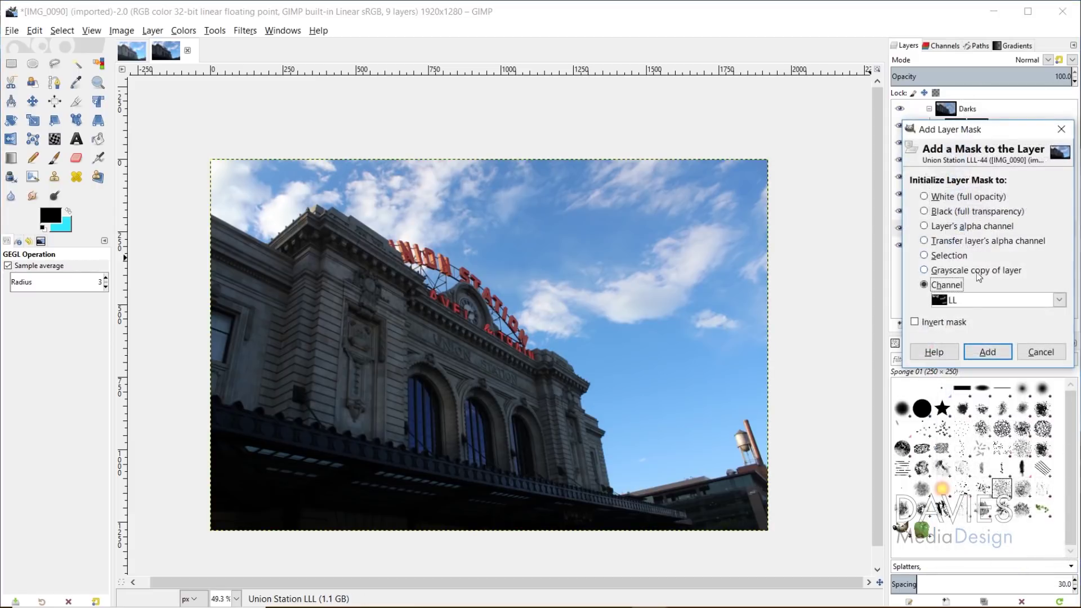
pyautogui.click(966, 299)
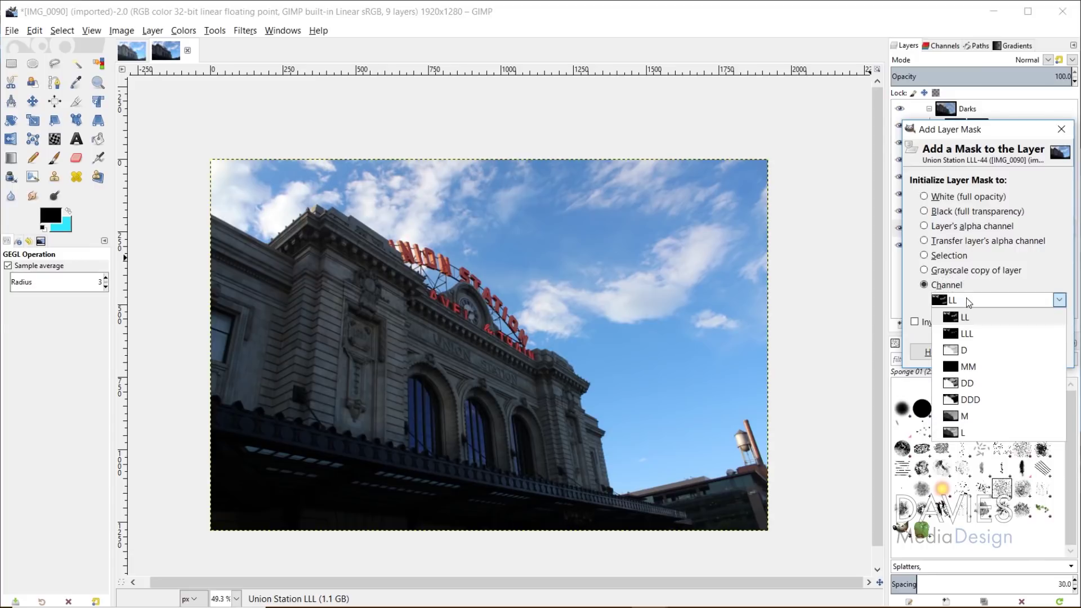
pyautogui.click(977, 334)
pyautogui.click(987, 351)
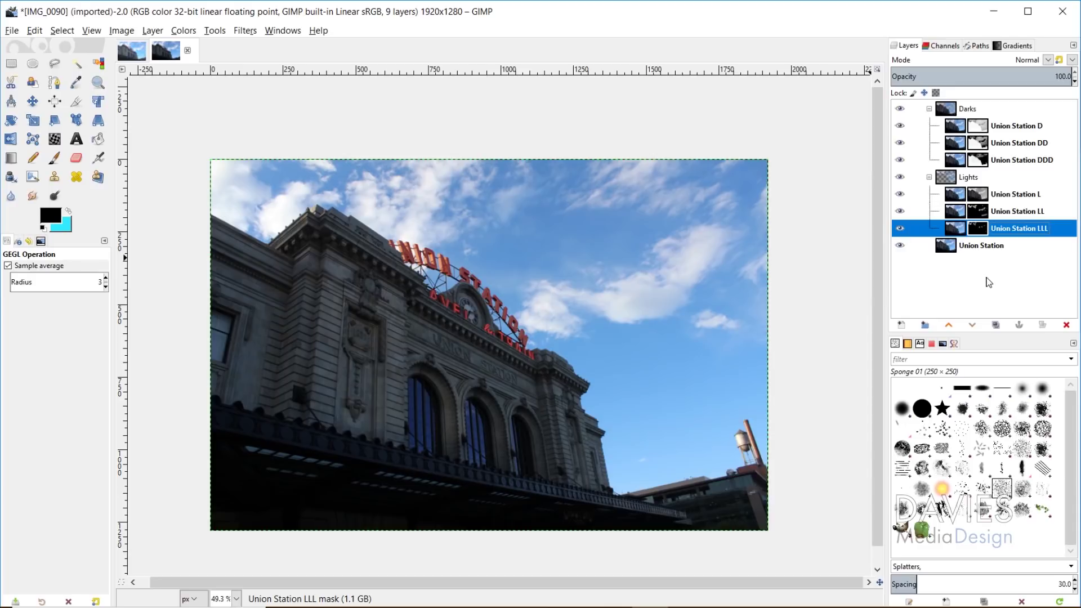
pyautogui.hotkey('ctrl', 's')
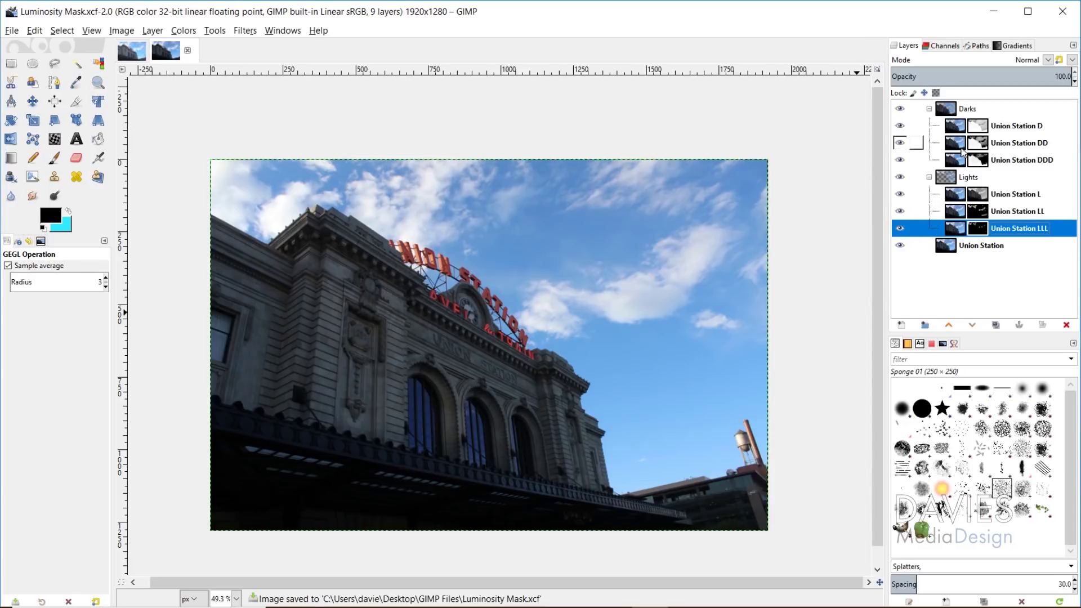
# Apply Brightness-Contrast to the Union Station D layer image with brightness 0.124 and contrast 0.043, comparing it with the original in the preview.
pyautogui.click(961, 128)
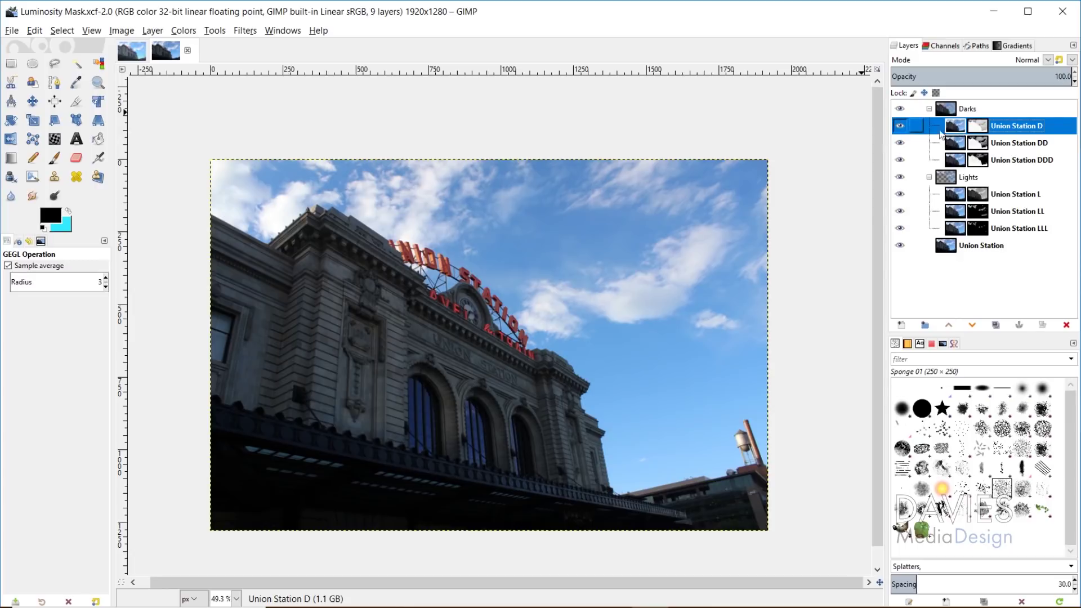
pyautogui.click(186, 31)
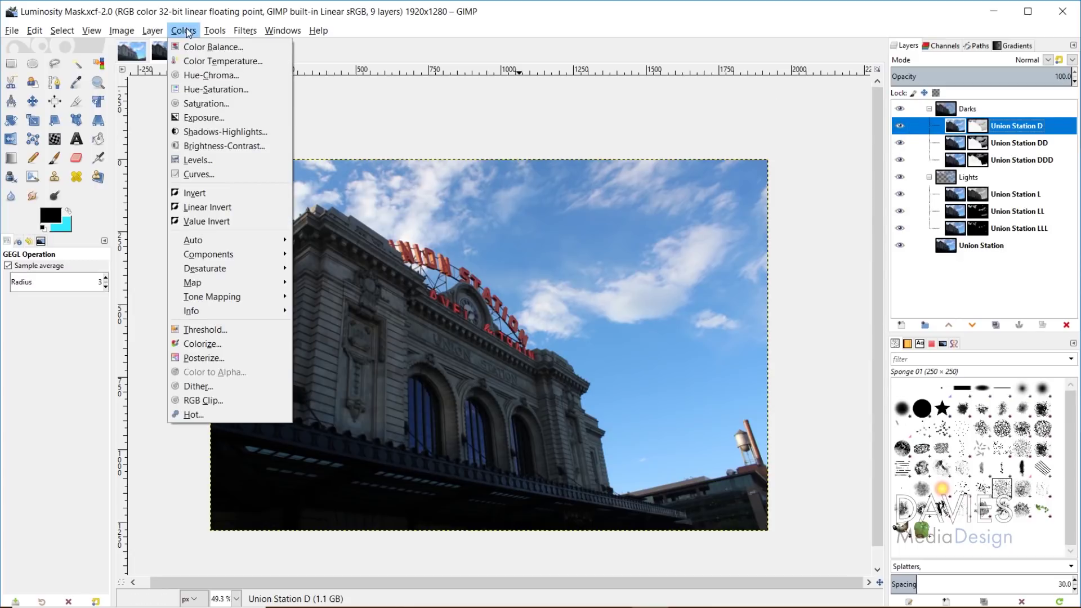
pyautogui.click(214, 145)
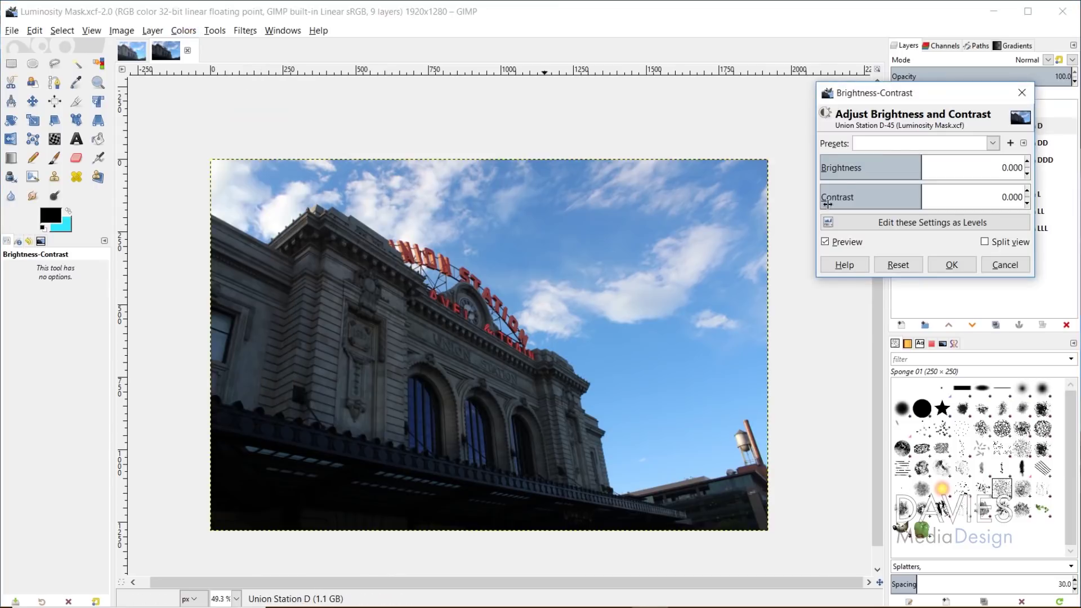
pyautogui.moveTo(930, 167); pyautogui.dragTo(954, 168)
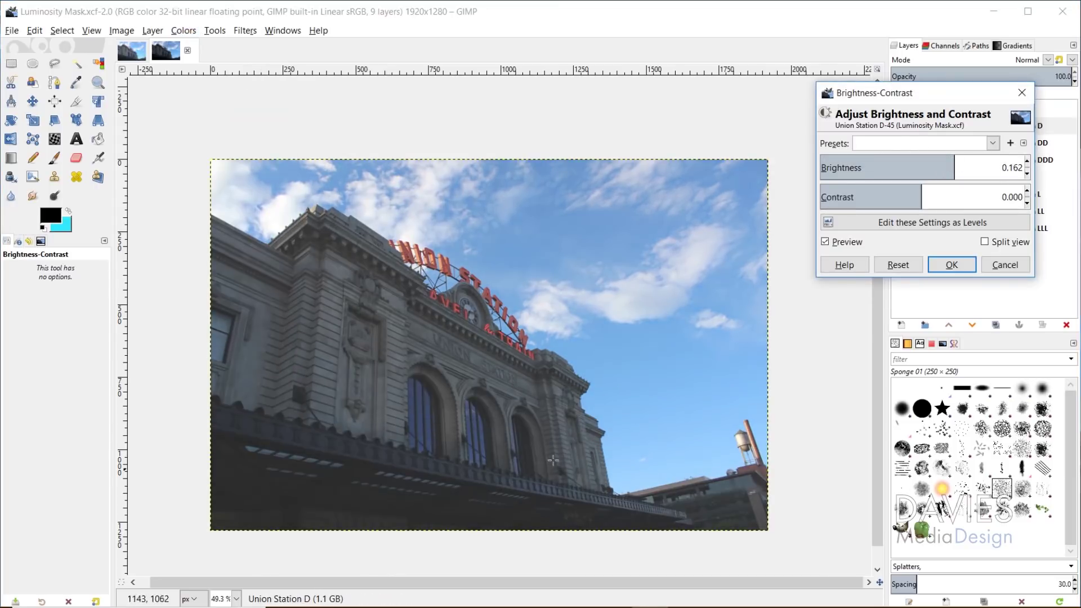
pyautogui.click(947, 168)
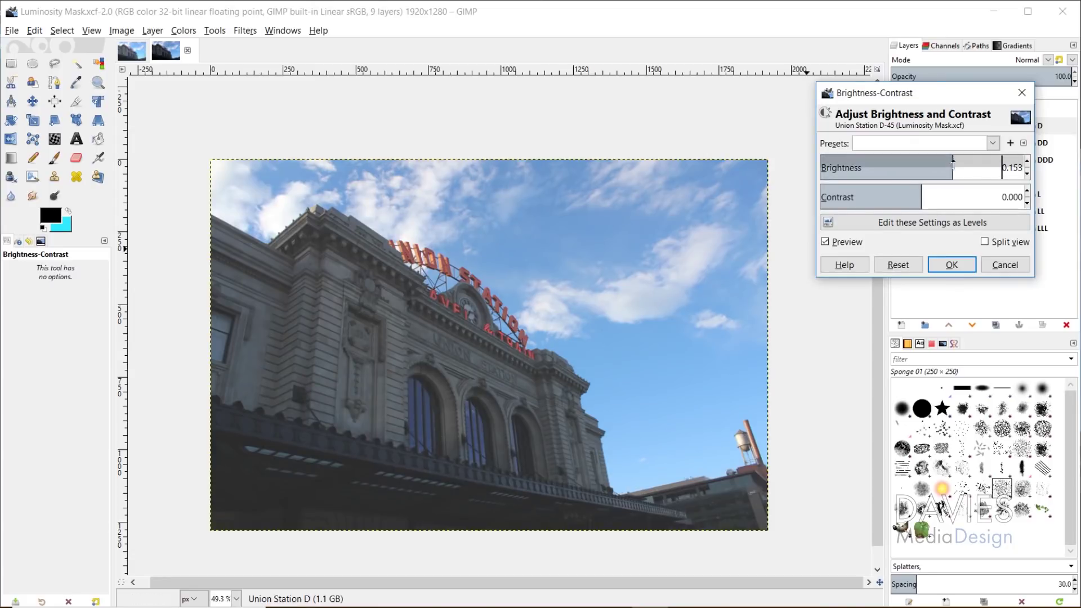
pyautogui.moveTo(947, 167); pyautogui.dragTo(944, 167)
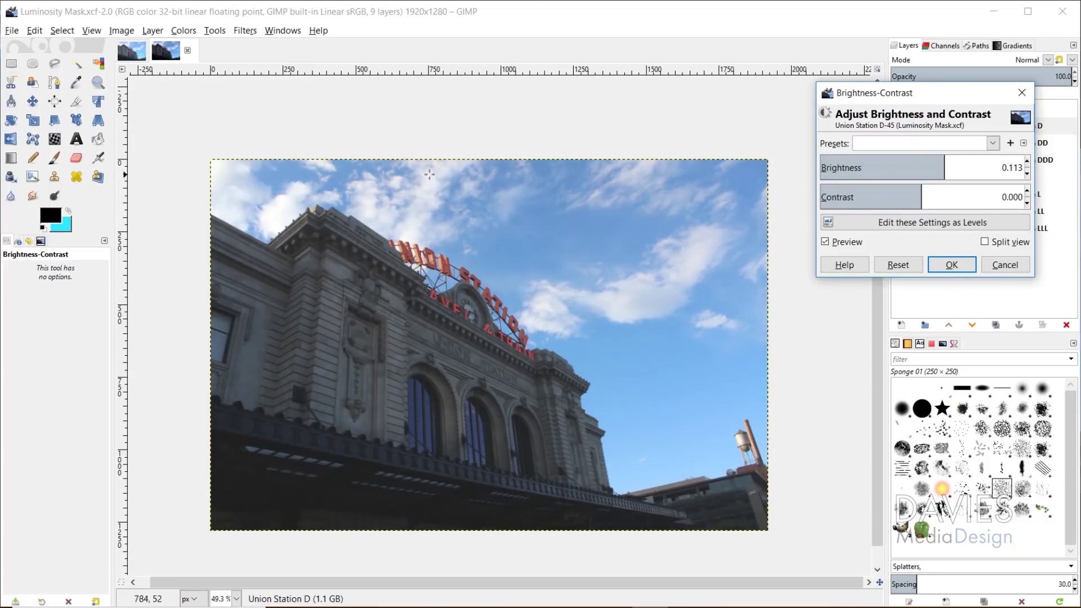
pyautogui.click(928, 192)
pyautogui.click(941, 167)
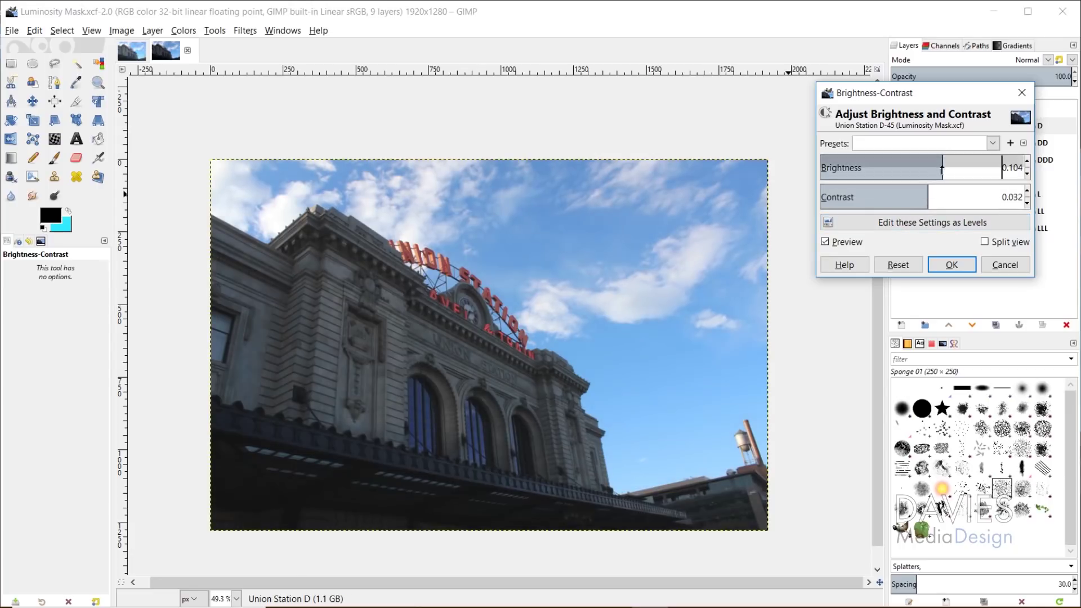
pyautogui.click(941, 168)
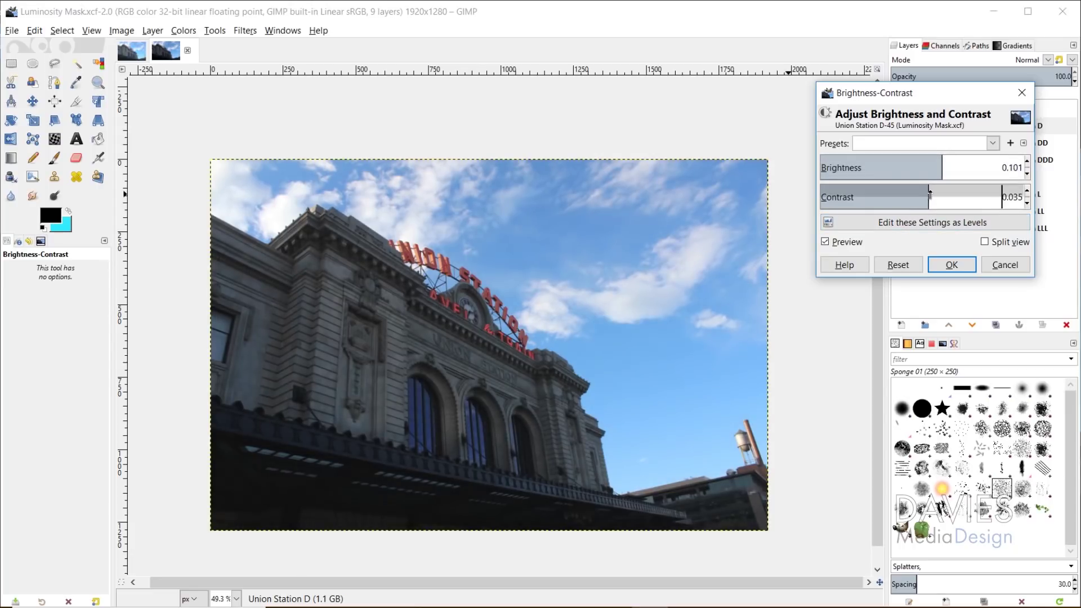
pyautogui.click(931, 193)
pyautogui.click(946, 168)
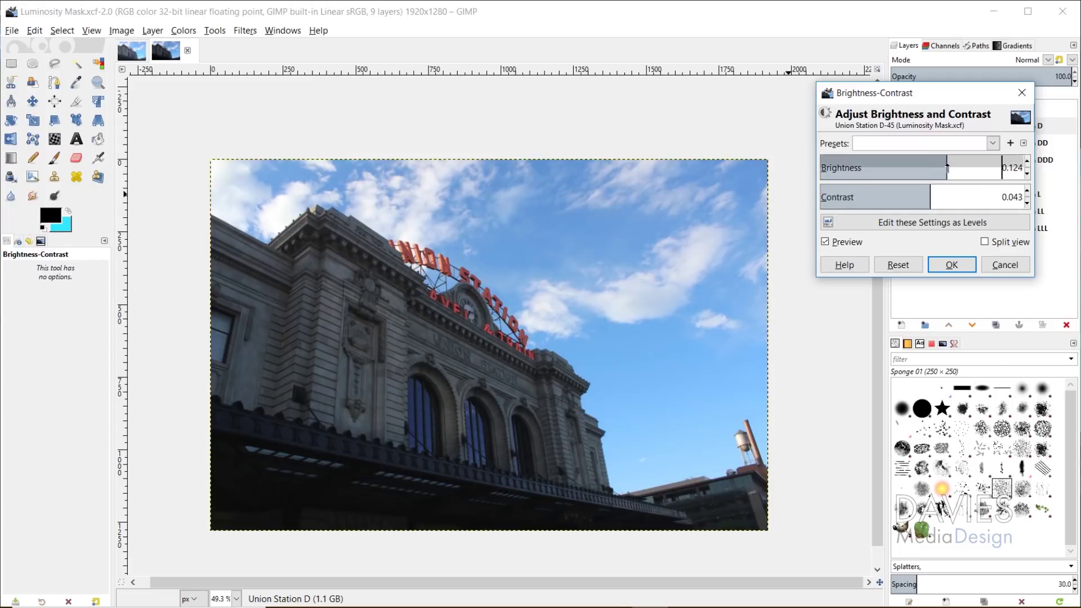
pyautogui.click(826, 242)
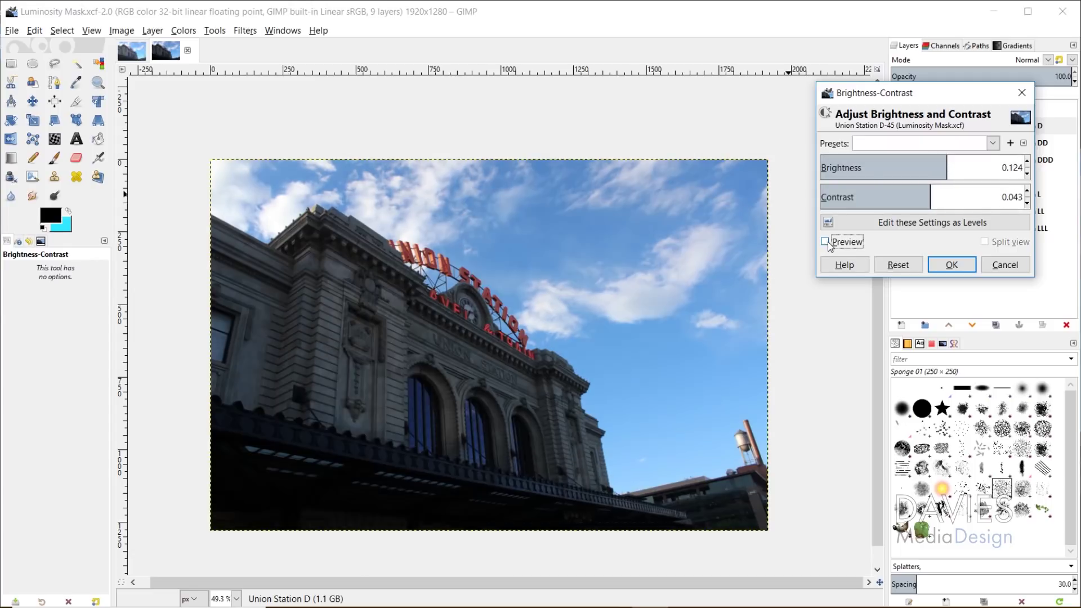
pyautogui.click(825, 242)
pyautogui.click(951, 265)
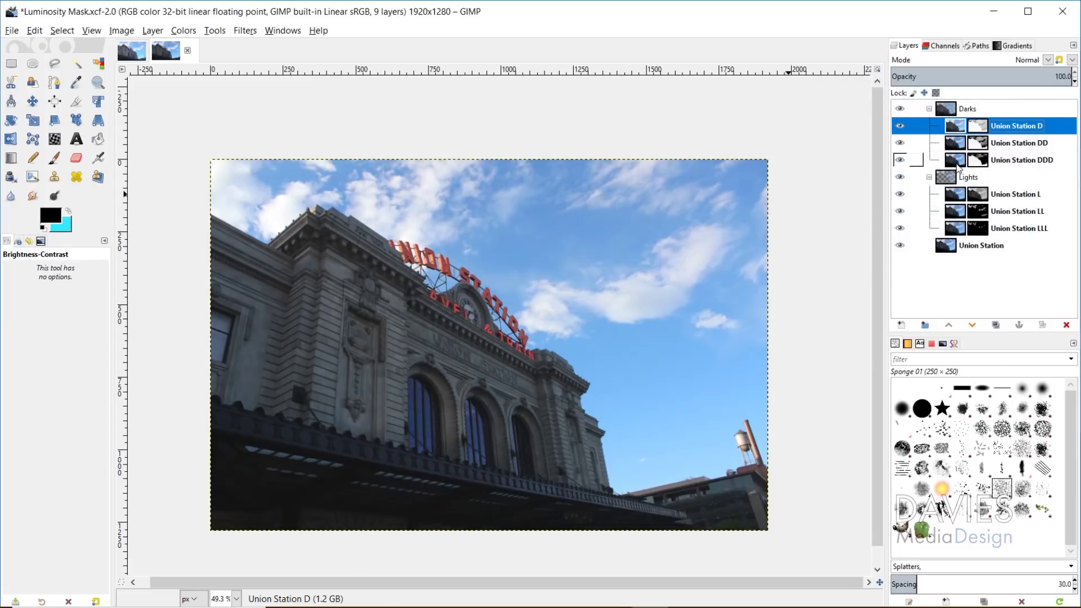
# Apply Brightness-Contrast to the Union Station DD layer image with brightness 0.142 and contrast 0.035.
pyautogui.click(955, 145)
pyautogui.click(188, 30)
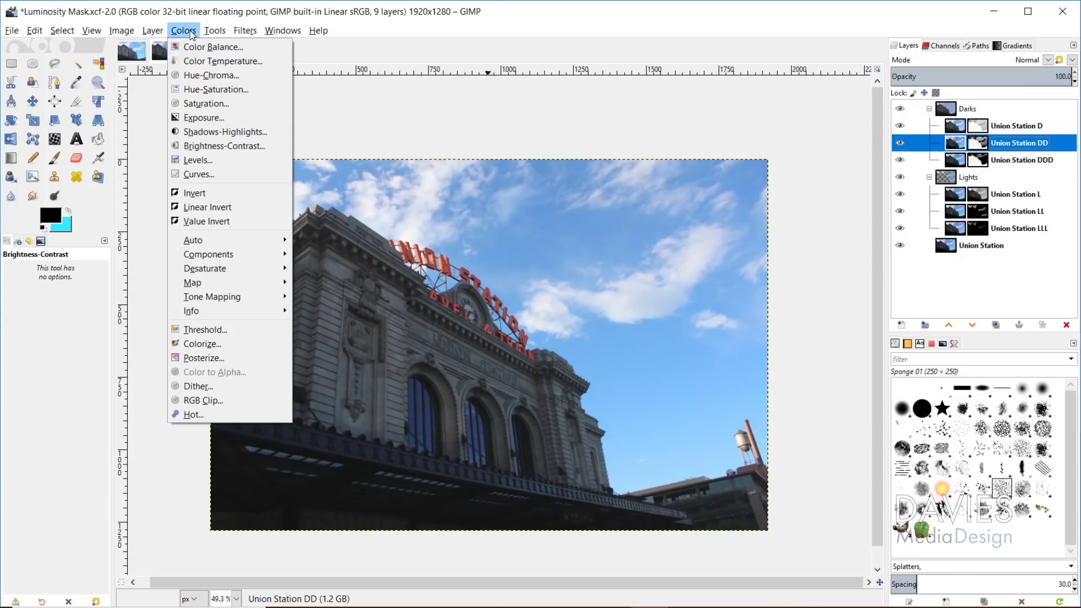
pyautogui.click(214, 144)
pyautogui.moveTo(916, 164)
pyautogui.mouseDown()
pyautogui.moveTo(958, 166)
pyautogui.moveTo(949, 164)
pyautogui.moveTo(924, 194)
pyautogui.moveTo(952, 165)
pyautogui.mouseUp()
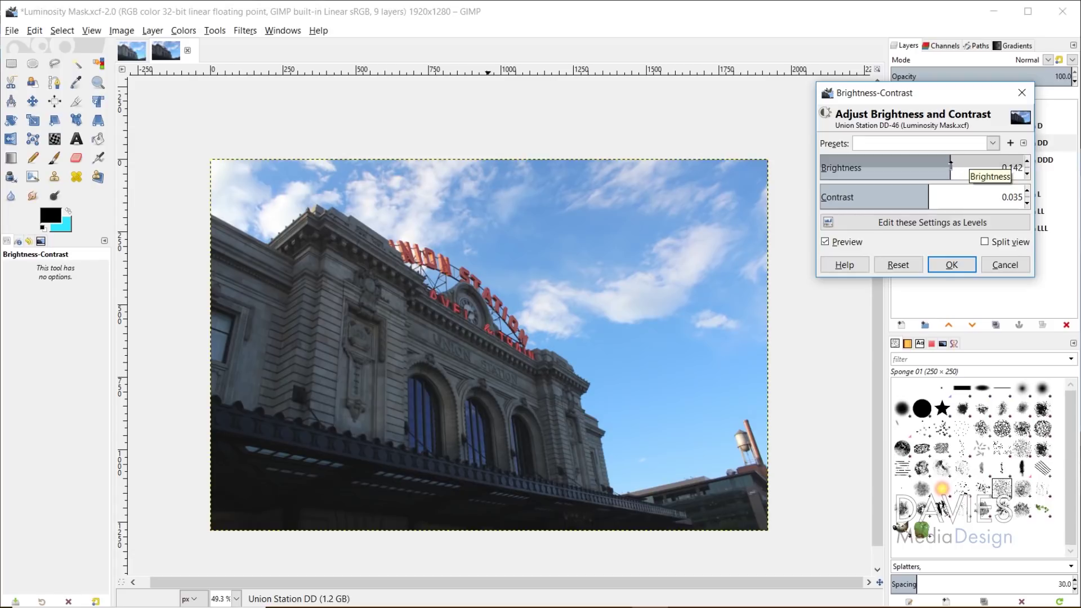
pyautogui.click(826, 241)
pyautogui.click(826, 242)
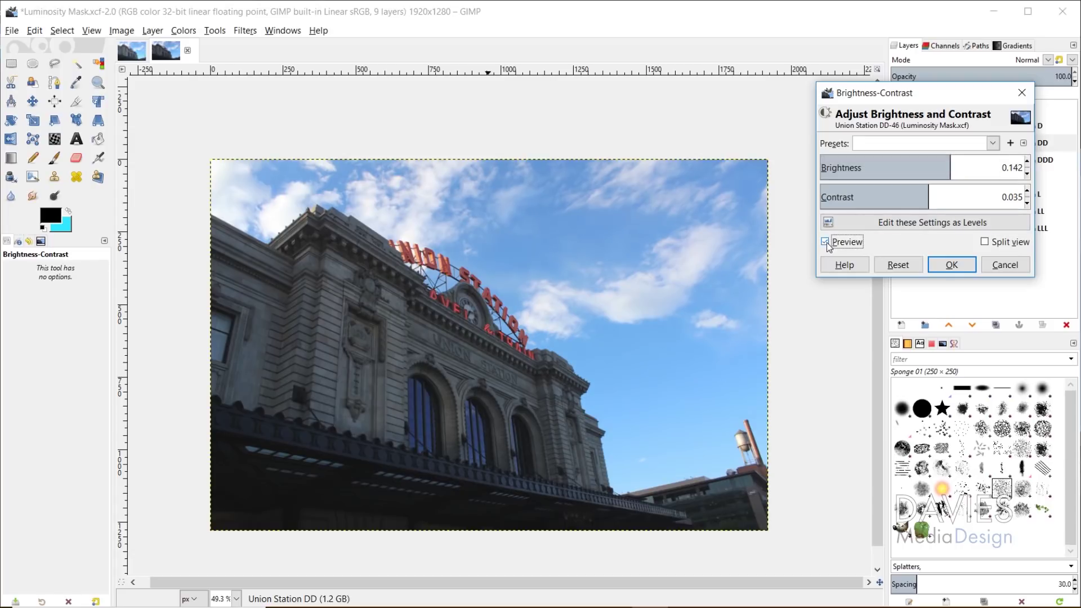
pyautogui.click(951, 264)
# Apply Brightness-Contrast to the Union Station DDD layer image with brightness 0.116 and contrast 0.035.
pyautogui.click(923, 160)
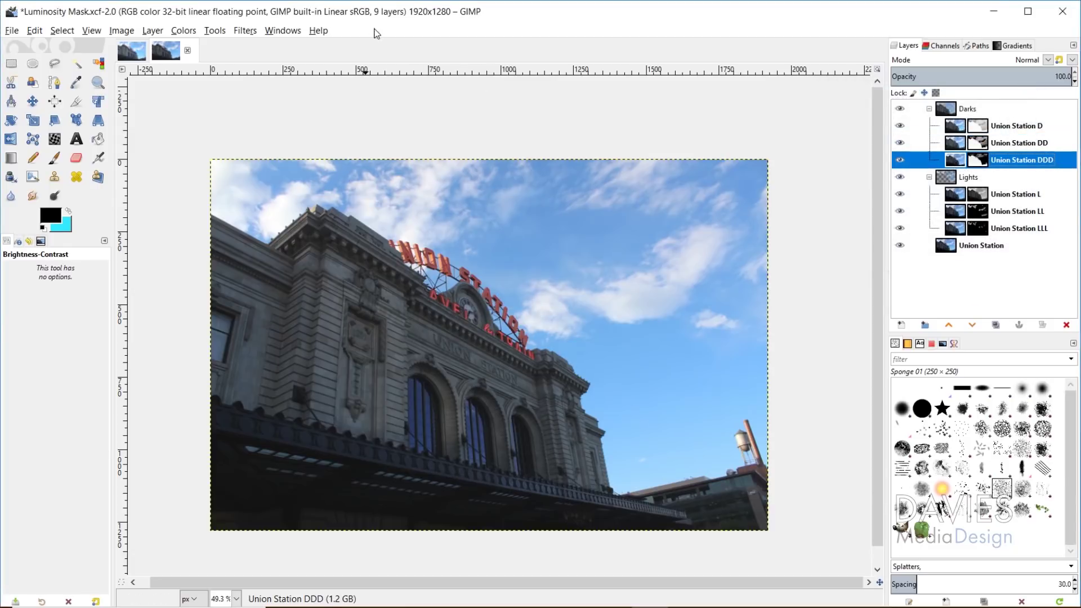
pyautogui.click(186, 31)
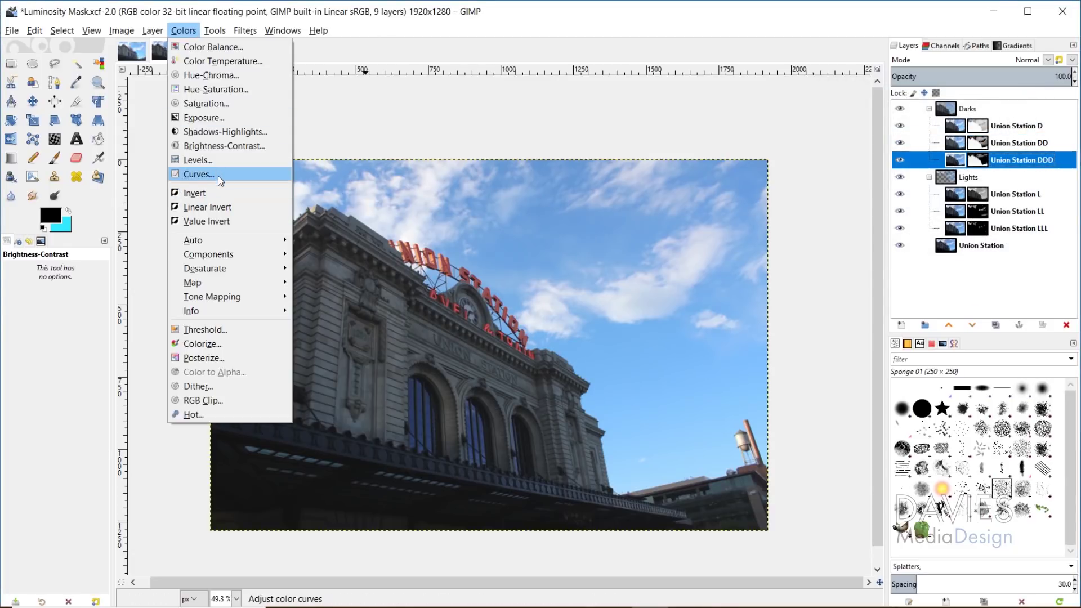
pyautogui.click(225, 146)
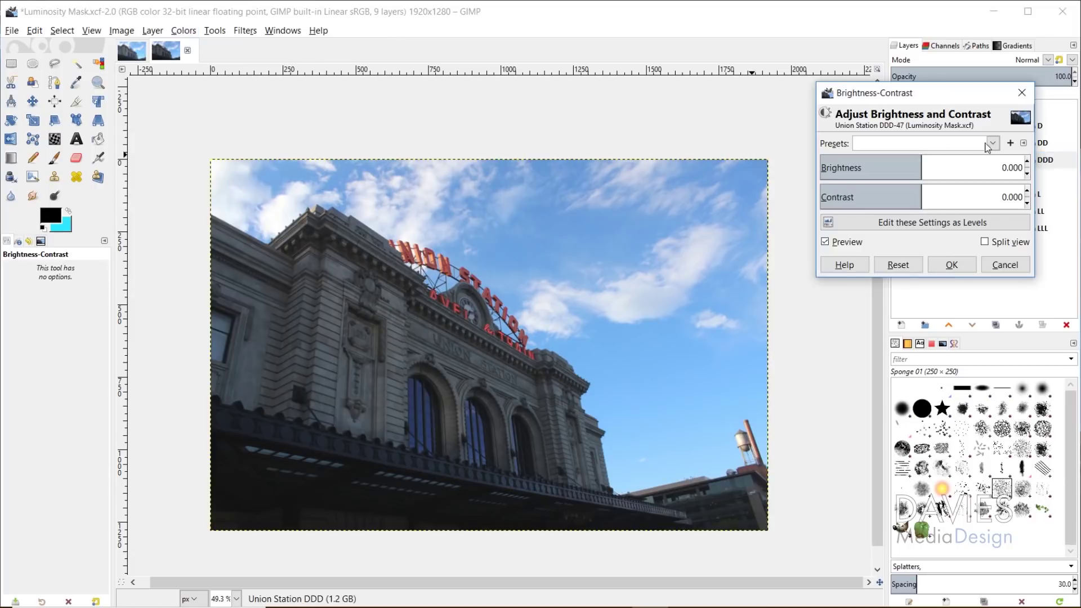
pyautogui.moveTo(925, 167); pyautogui.dragTo(928, 193)
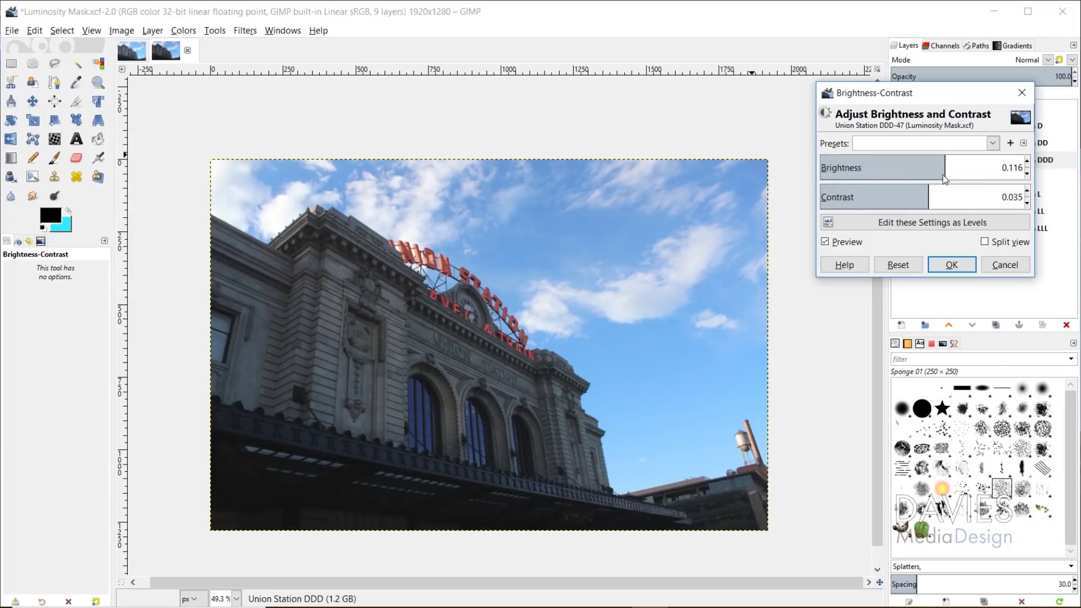
pyautogui.click(825, 242)
pyautogui.click(825, 242)
pyautogui.click(950, 266)
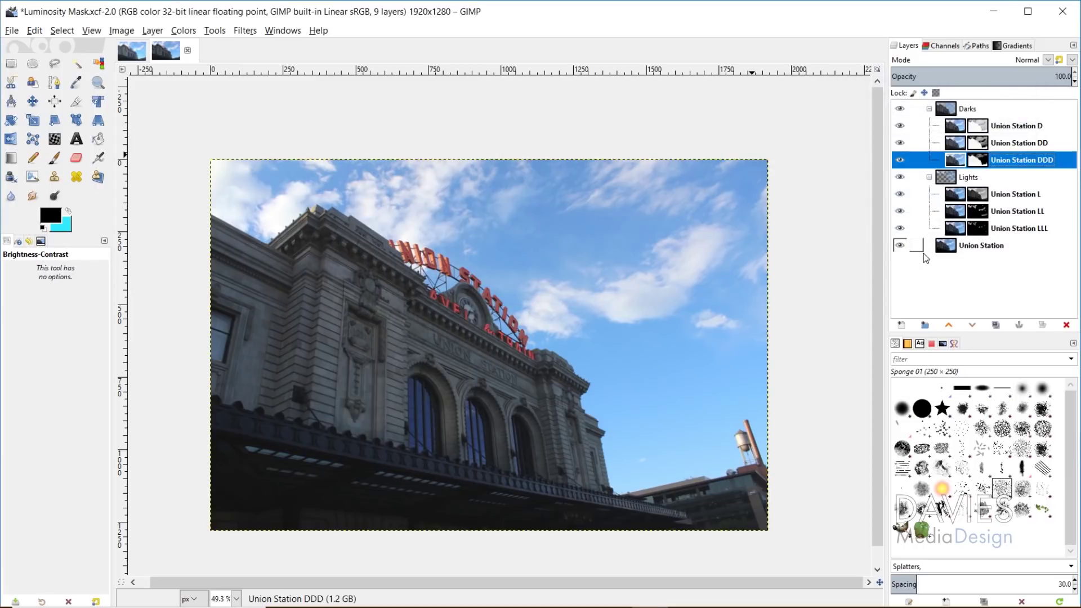
# Apply Levels to the Union Station D layer image with low input 1.87, gamma about 1.18 and high input 96.53, checking the preview.
pyautogui.click(964, 127)
pyautogui.click(188, 30)
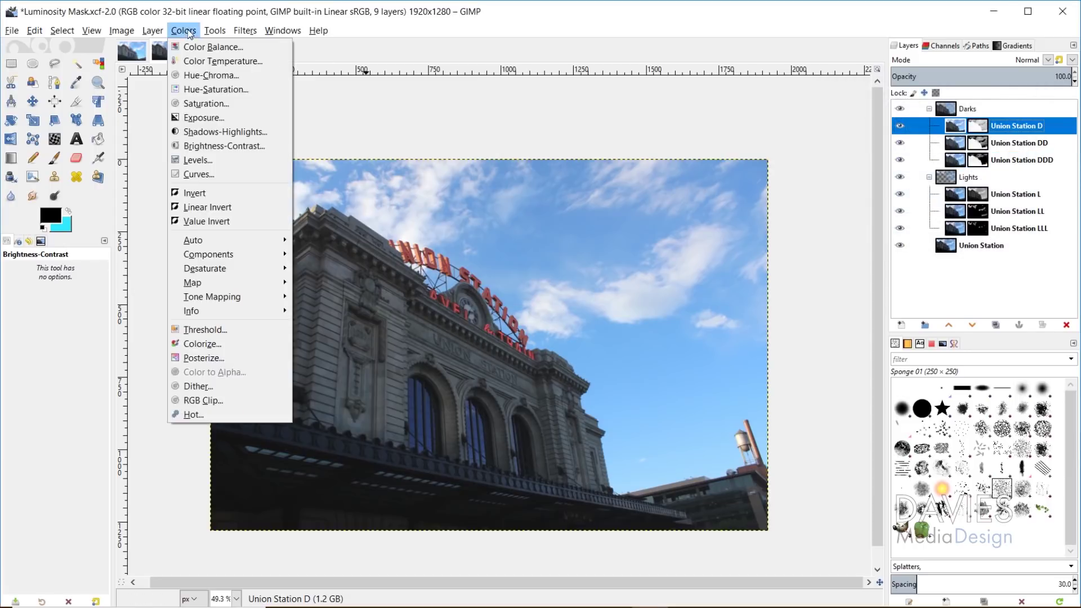
pyautogui.click(209, 158)
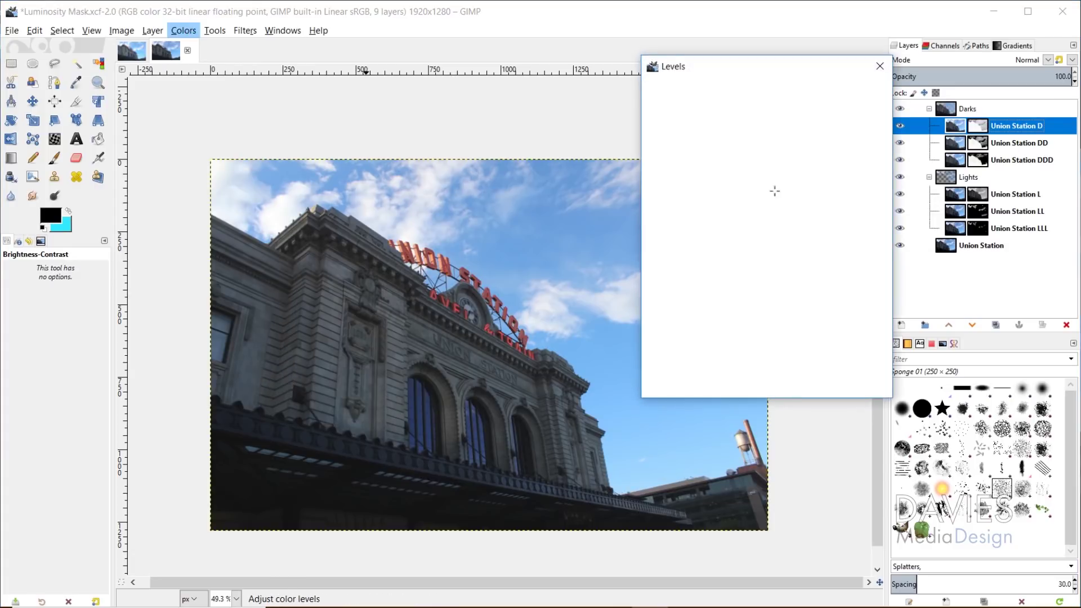
pyautogui.moveTo(778, 214); pyautogui.dragTo(772, 218)
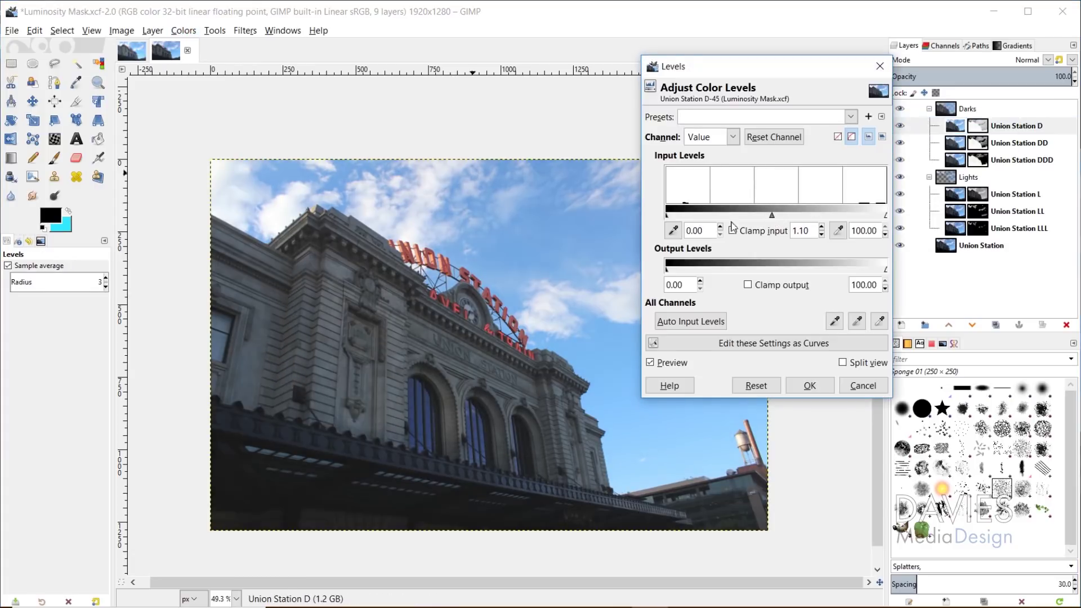
pyautogui.moveTo(666, 215); pyautogui.dragTo(670, 216)
pyautogui.moveTo(772, 214); pyautogui.dragTo(770, 217)
pyautogui.moveTo(886, 220); pyautogui.dragTo(881, 220)
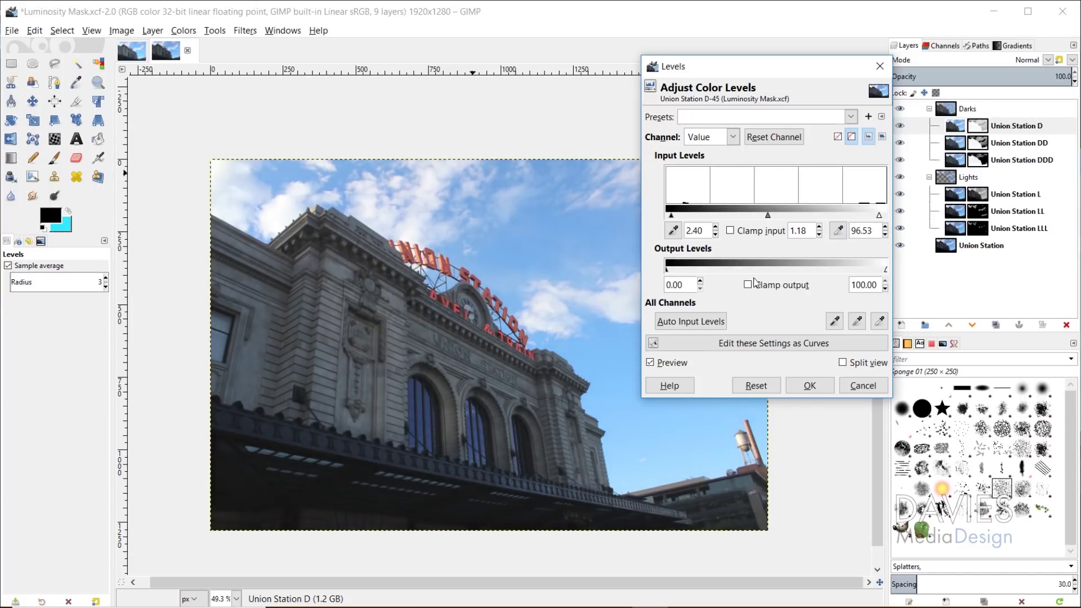
pyautogui.click(651, 362)
pyautogui.click(650, 362)
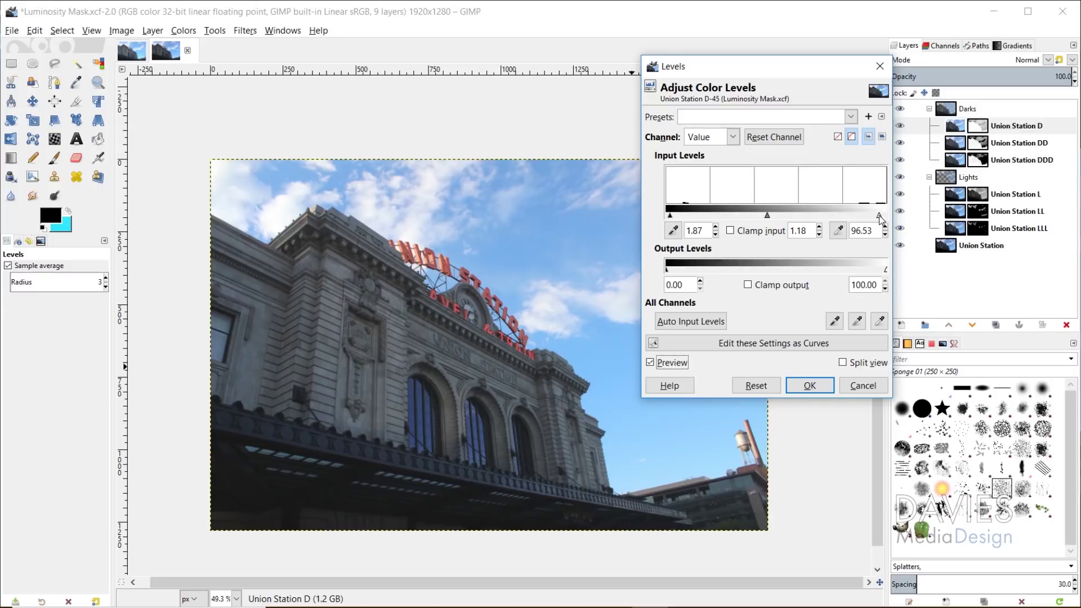
pyautogui.click(651, 362)
pyautogui.moveTo(768, 215); pyautogui.dragTo(770, 217)
pyautogui.click(650, 362)
pyautogui.click(650, 362)
pyautogui.click(809, 385)
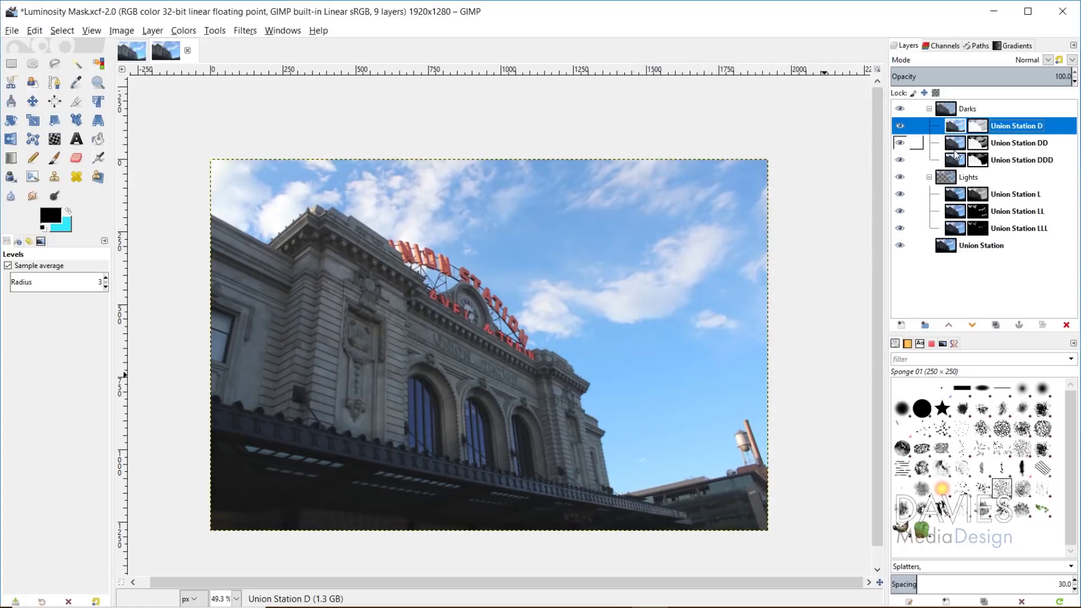
# Apply Levels to the Union Station DD layer image with low input 3.47, gamma about 1.15 and a slightly lowered high input.
pyautogui.click(957, 143)
pyautogui.click(189, 32)
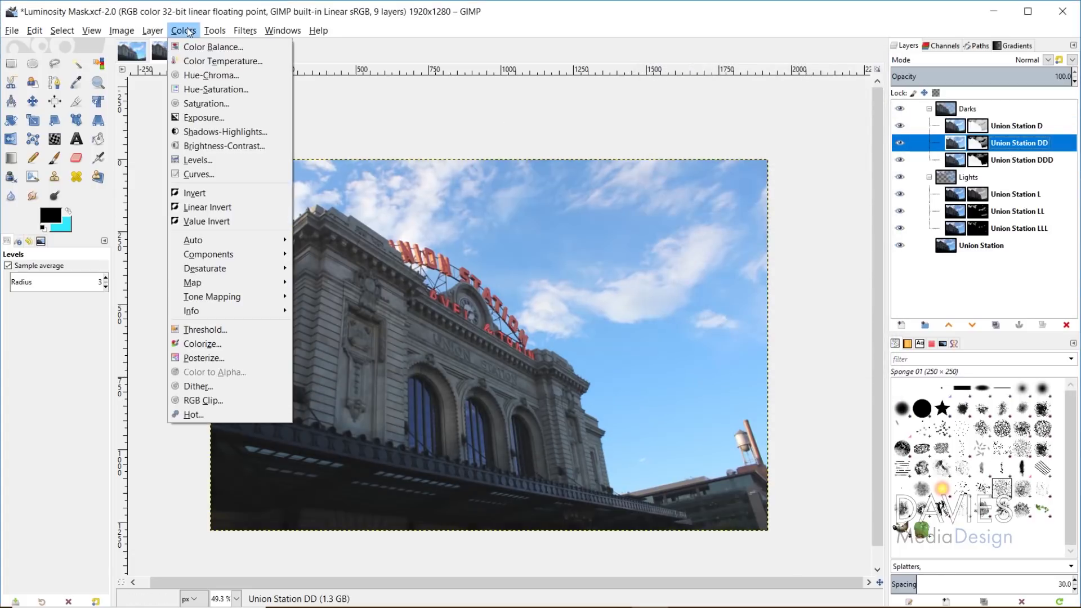
pyautogui.click(195, 160)
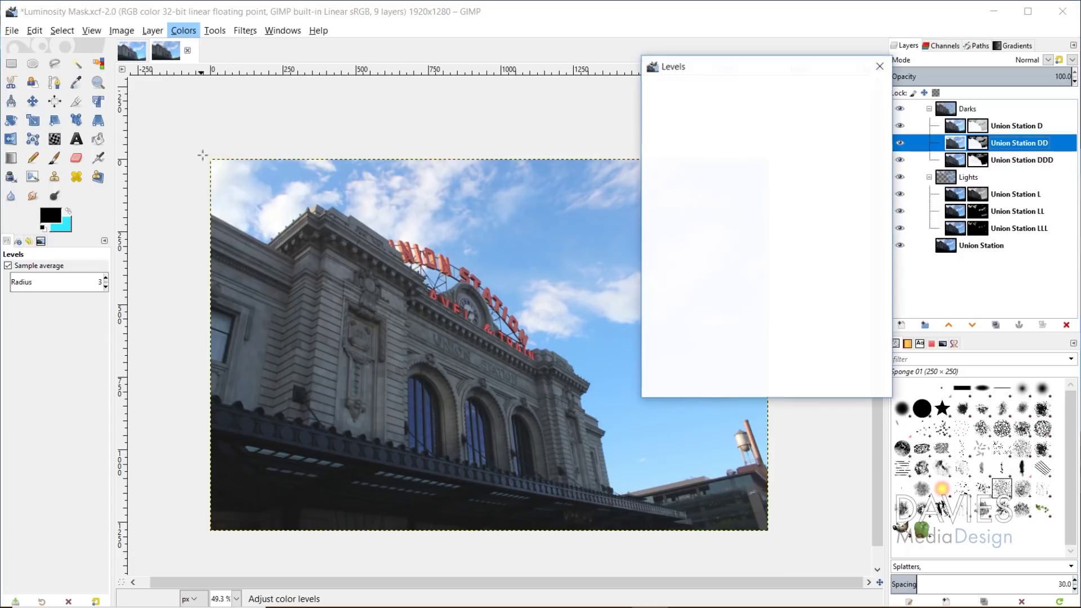
pyautogui.moveTo(667, 215); pyautogui.dragTo(674, 216)
pyautogui.moveTo(782, 216); pyautogui.dragTo(774, 216)
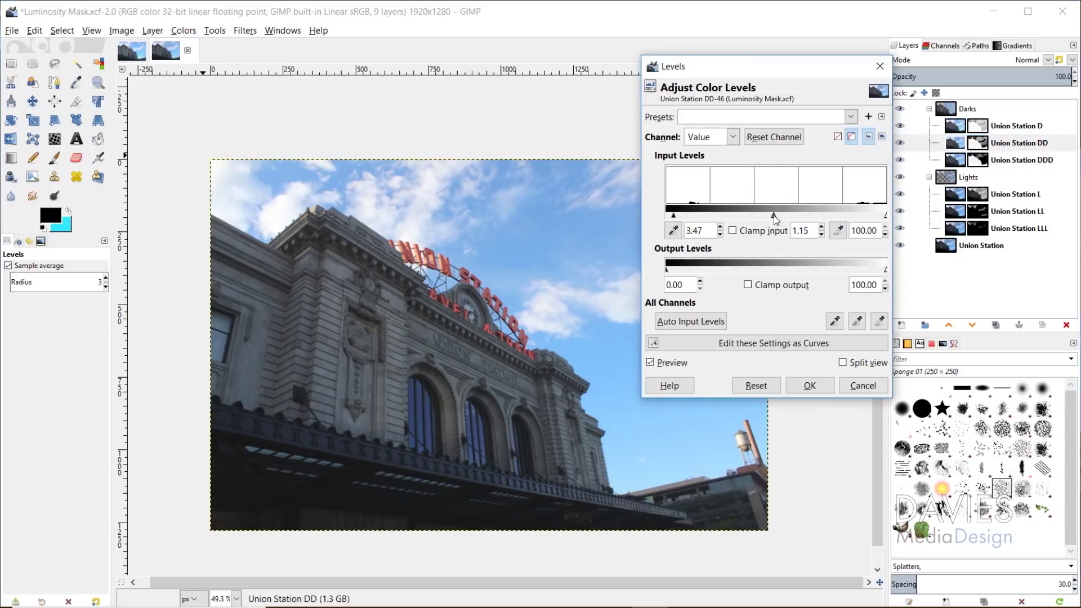
pyautogui.moveTo(885, 220); pyautogui.dragTo(881, 220)
pyautogui.click(809, 385)
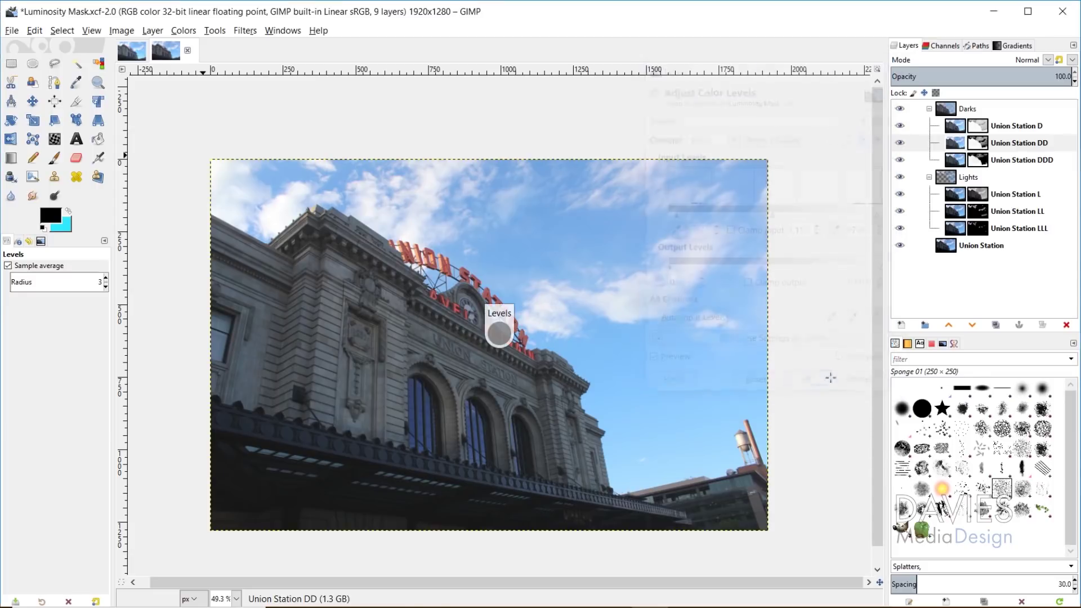
# Apply Levels to the Union Station DDD layer image with low input 1.33, gamma 1.12 and high input 97.07.
pyautogui.click(957, 162)
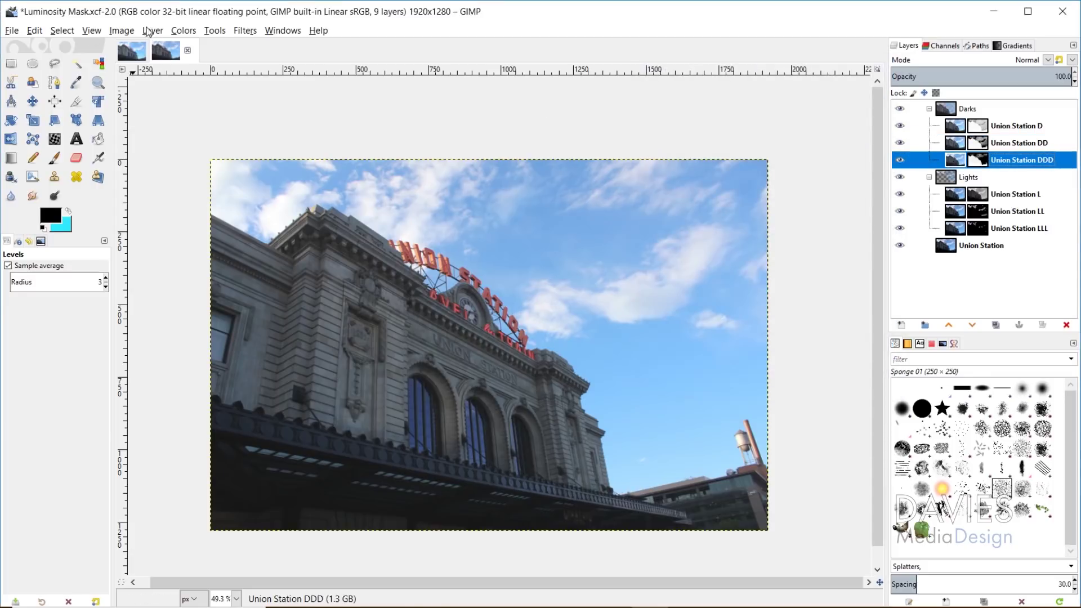
pyautogui.click(121, 30)
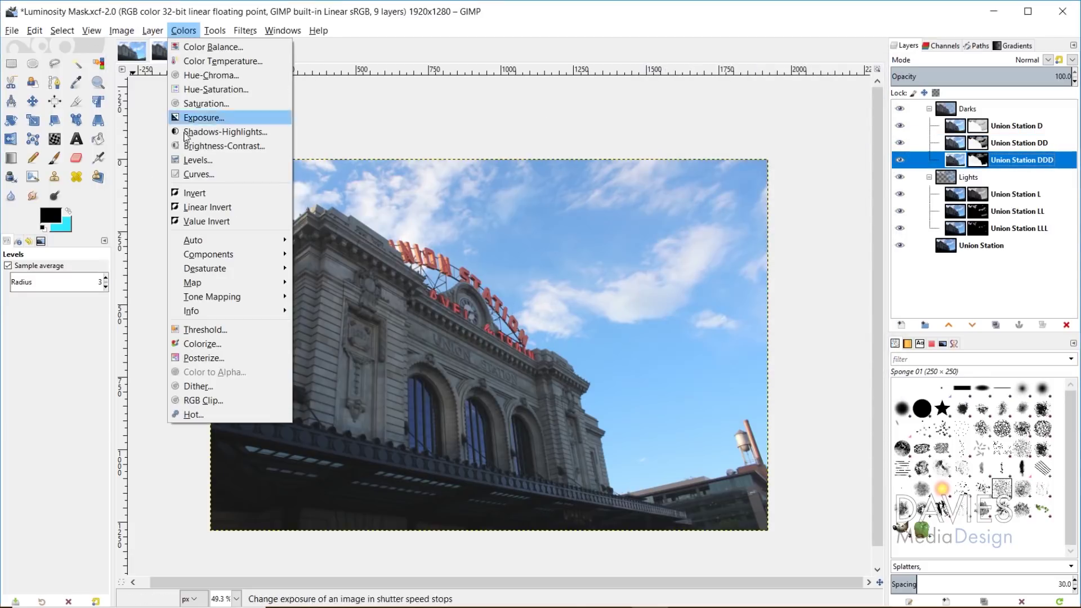
pyautogui.click(212, 160)
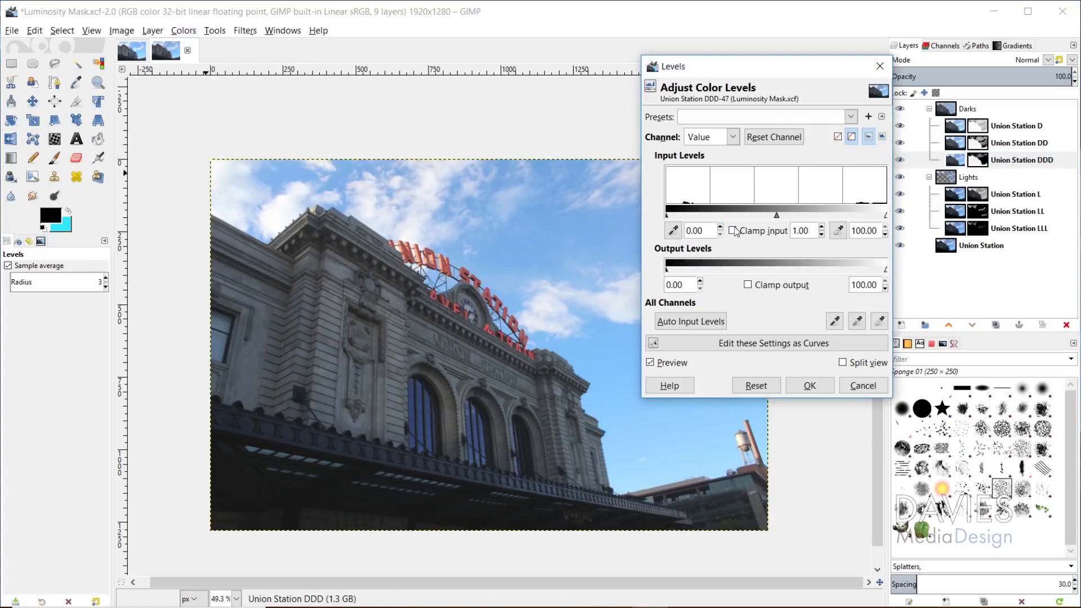
pyautogui.moveTo(666, 216); pyautogui.dragTo(671, 216)
pyautogui.moveTo(777, 216); pyautogui.dragTo(762, 218)
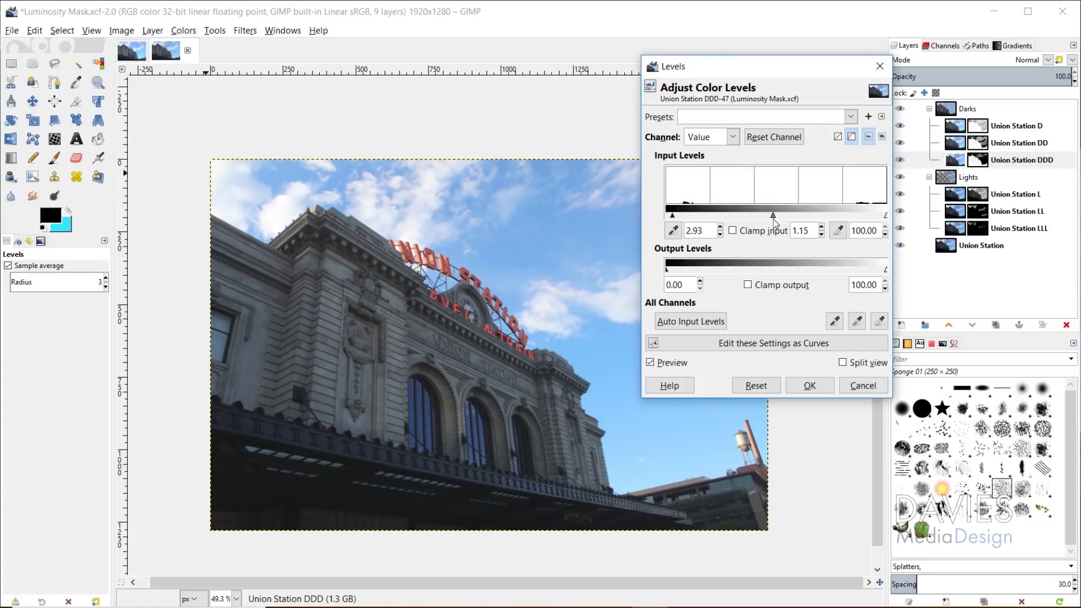
pyautogui.moveTo(884, 215); pyautogui.dragTo(879, 215)
pyautogui.moveTo(672, 215); pyautogui.dragTo(668, 215)
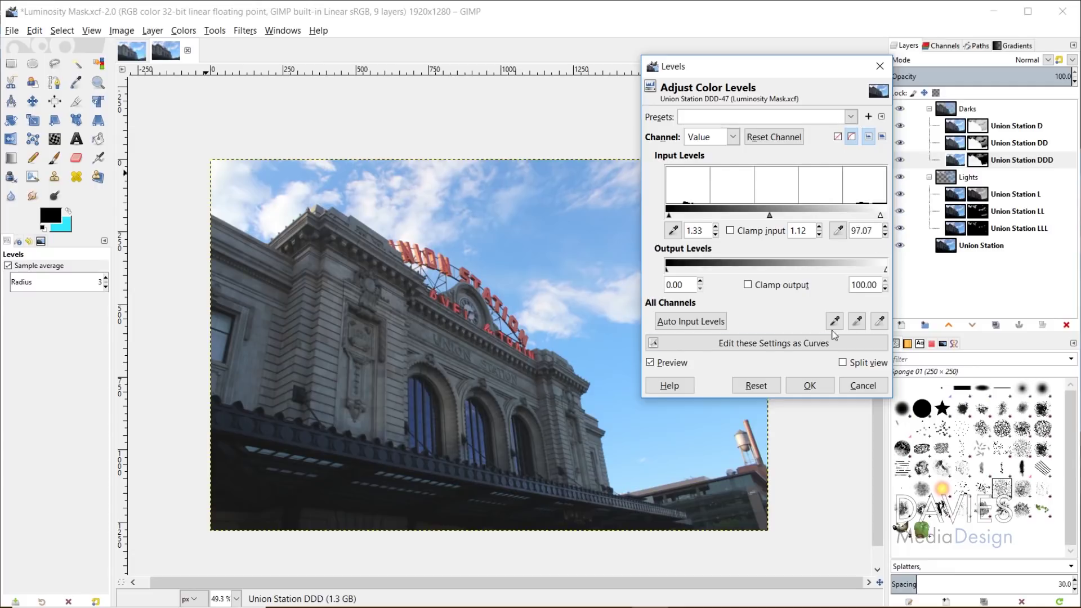
pyautogui.click(809, 386)
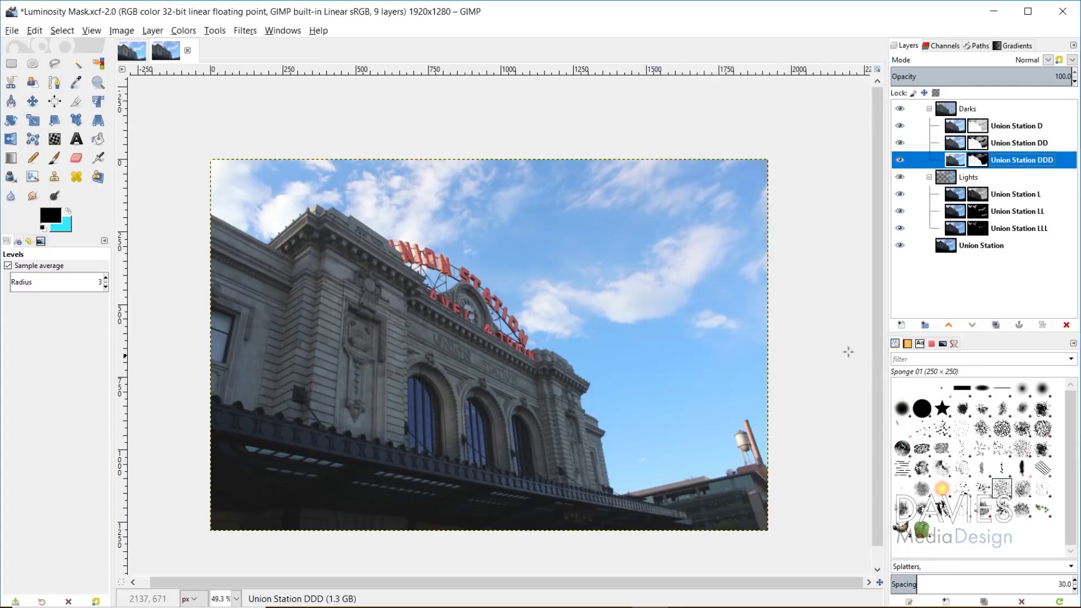
# Compare the photo with the Darks group hidden and shown, and apply a gentle S-shaped Curves adjustment to the Union Station D layer image.
pyautogui.click(900, 125)
pyautogui.click(901, 109)
pyautogui.click(901, 109)
pyautogui.click(901, 108)
pyautogui.click(961, 128)
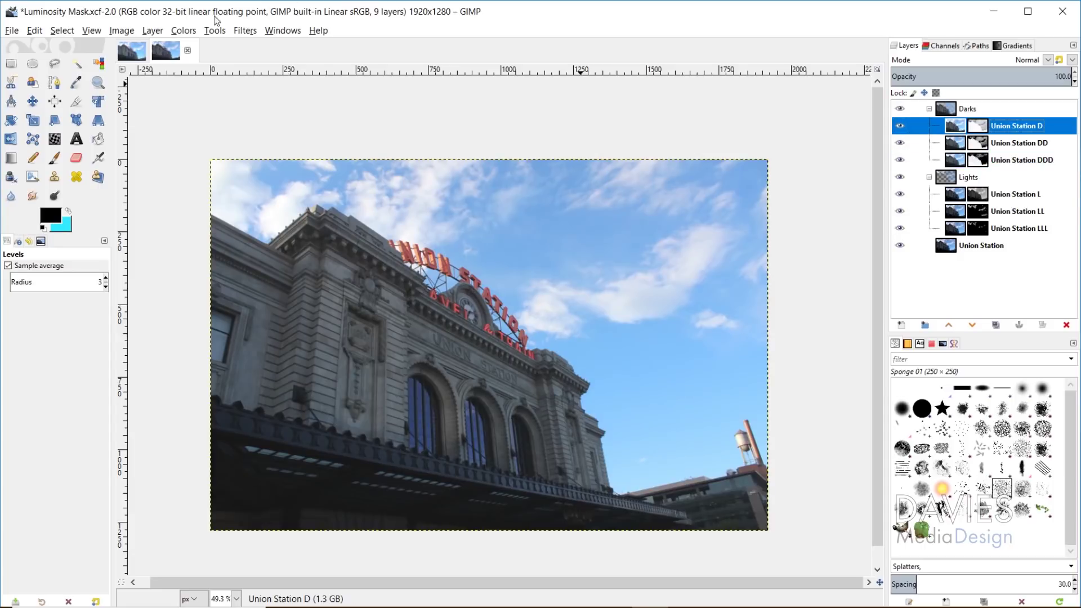
pyautogui.click(176, 31)
pyautogui.click(203, 176)
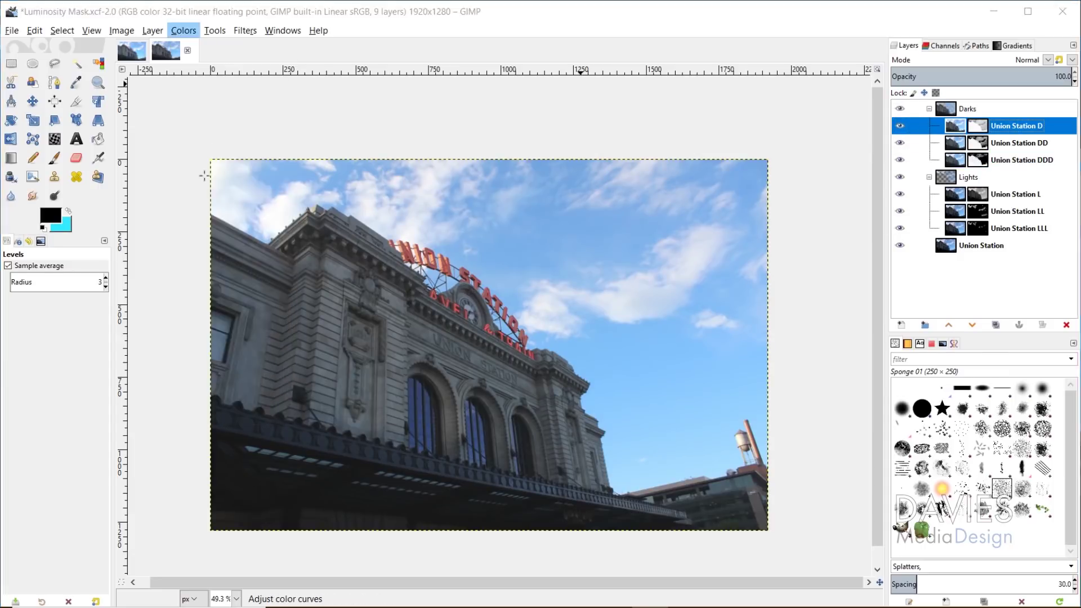
pyautogui.click(887, 287)
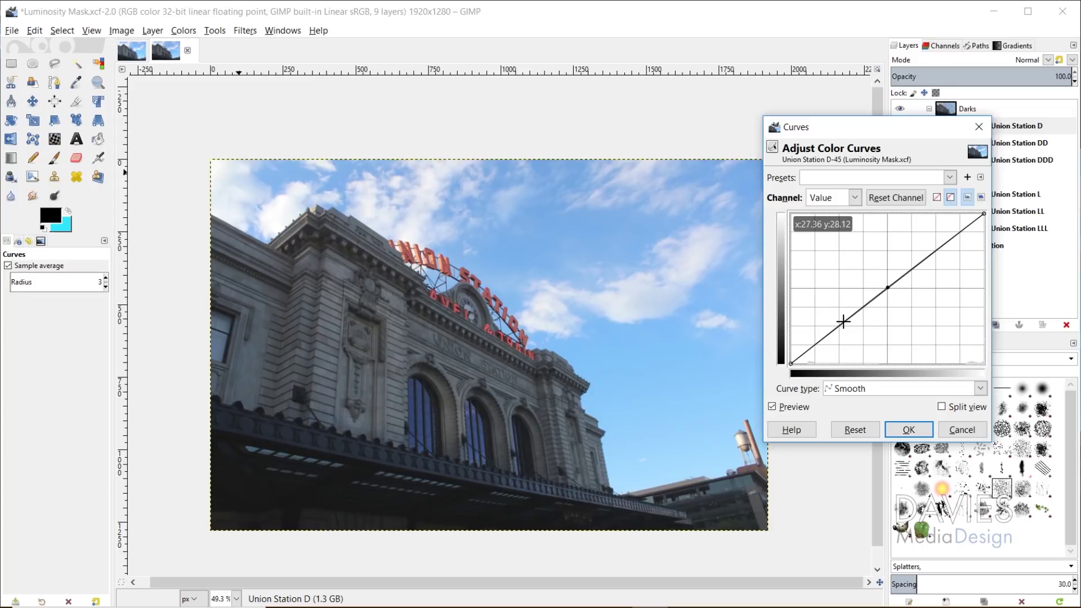
pyautogui.moveTo(843, 320); pyautogui.dragTo(846, 326)
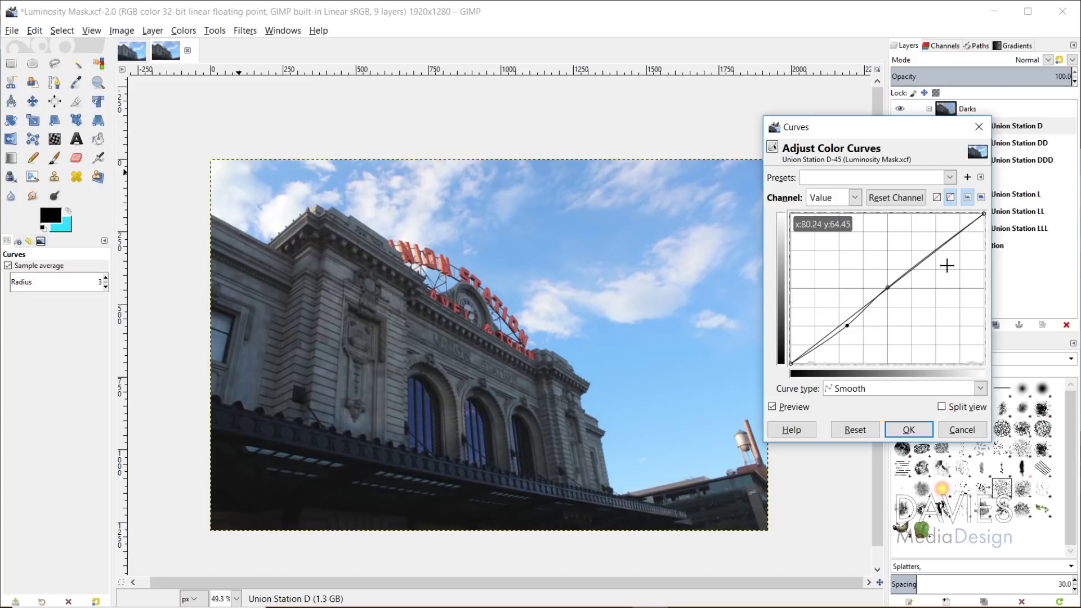
pyautogui.moveTo(937, 248); pyautogui.dragTo(933, 246)
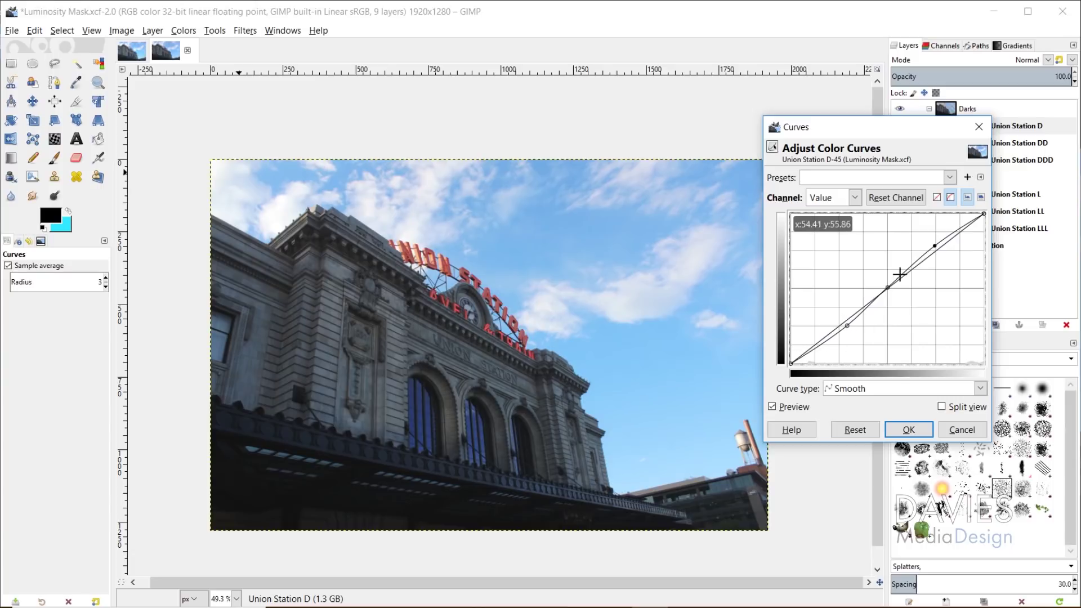
pyautogui.click(772, 407)
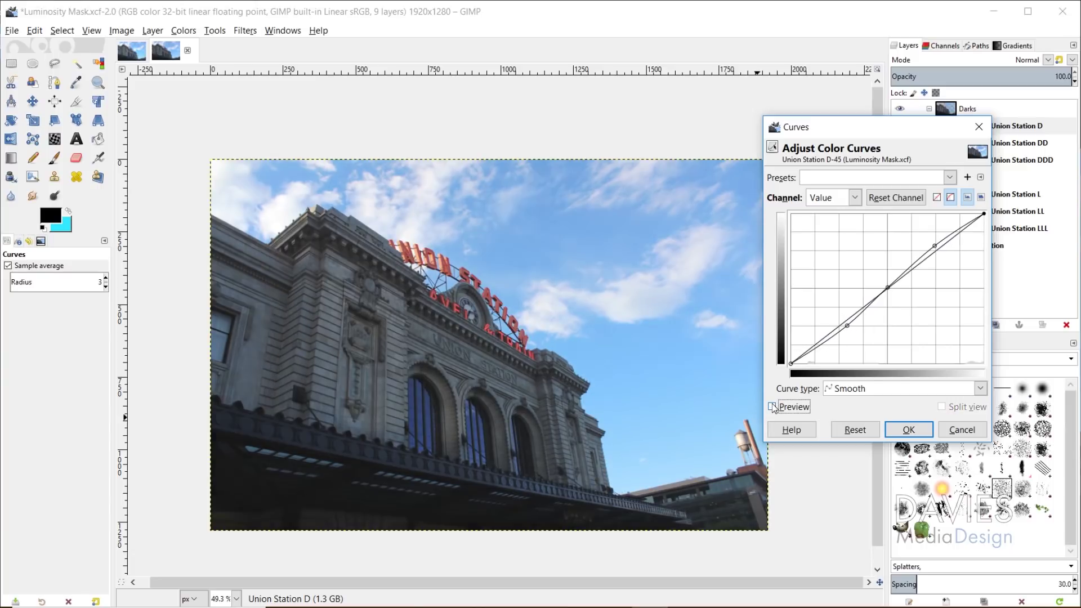
pyautogui.click(772, 407)
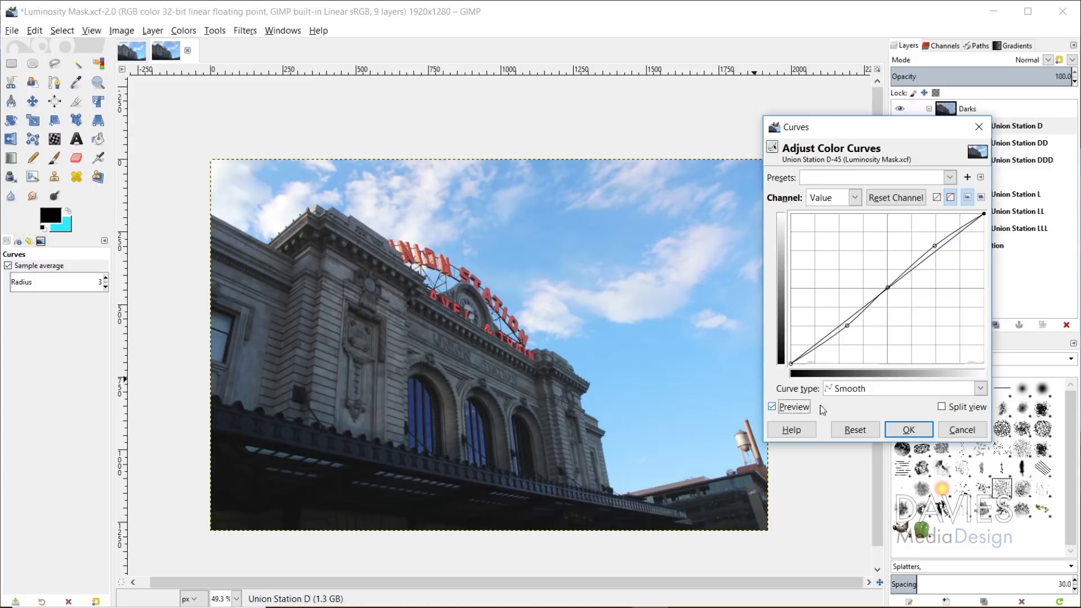
pyautogui.click(904, 428)
# Repeat the same Curves adjustment on the Union Station DD and Union Station DDD layer images.
pyautogui.click(912, 143)
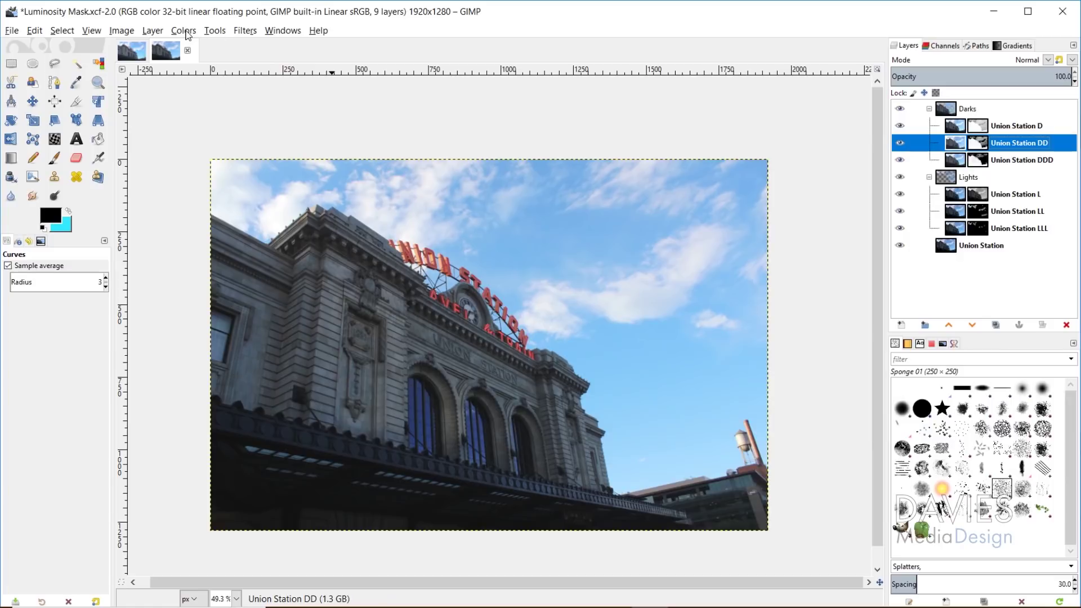
pyautogui.click(250, 32)
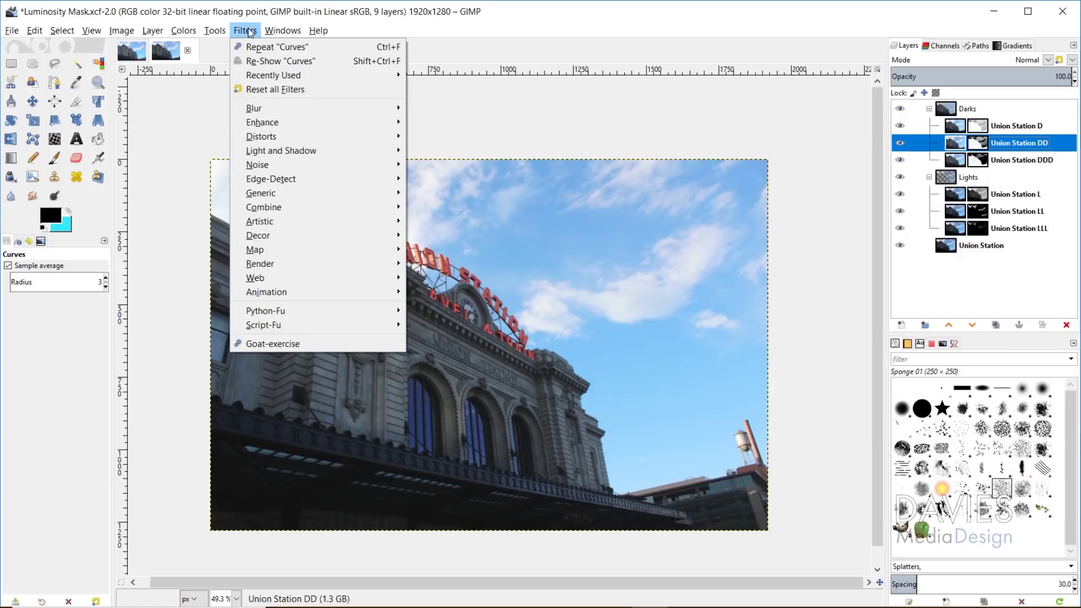
pyautogui.click(251, 46)
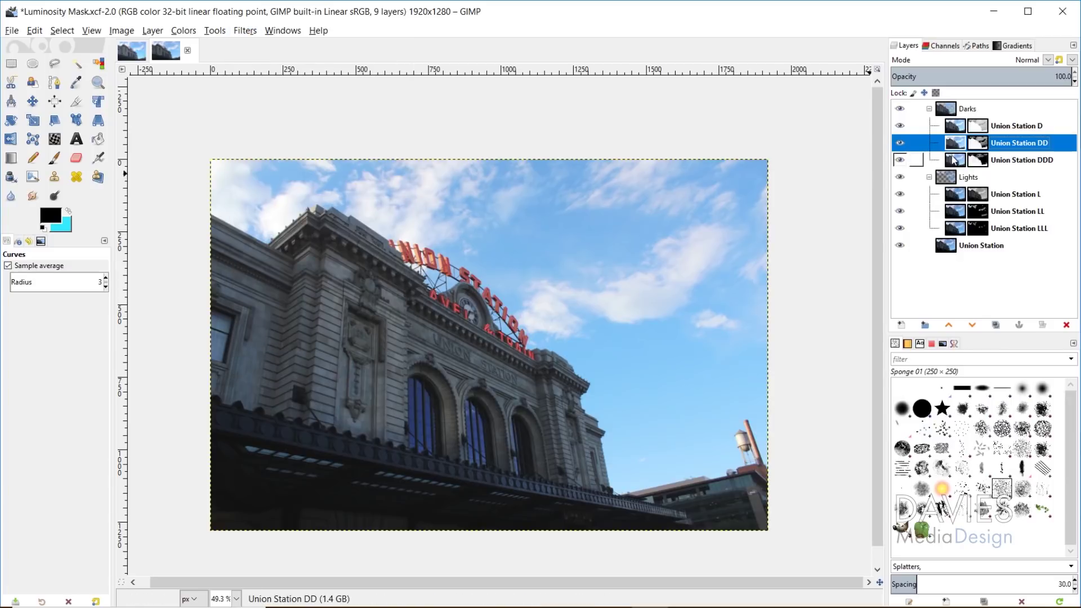
pyautogui.click(915, 160)
pyautogui.click(248, 32)
pyautogui.click(251, 46)
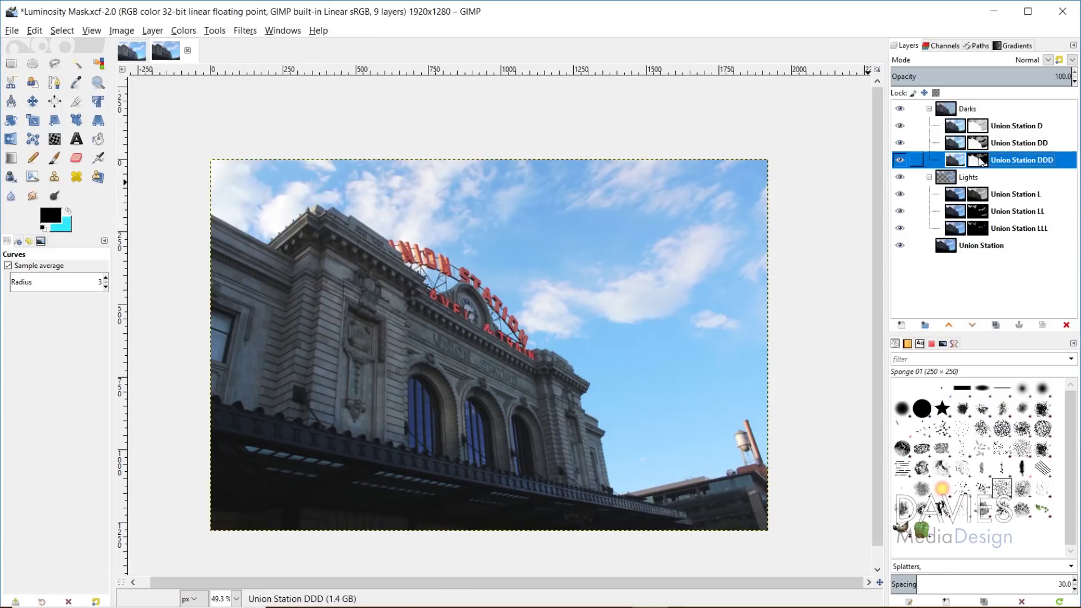
# Start a Shadows-Highlights adjustment on the Union Station D layer image with shadows 51.52 and highlights -25.45.
pyautogui.click(914, 126)
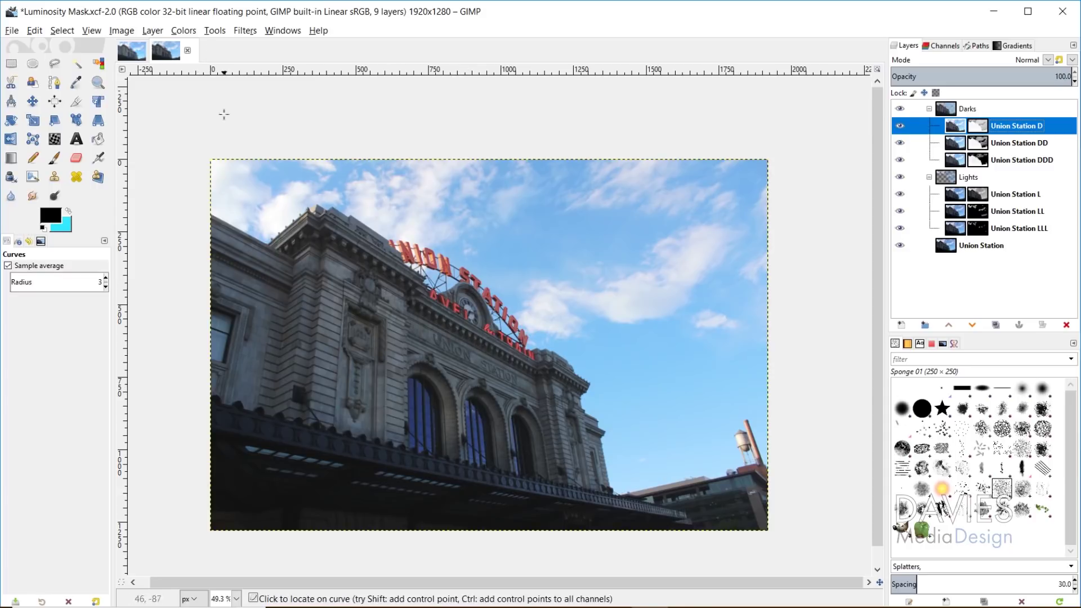
pyautogui.click(184, 32)
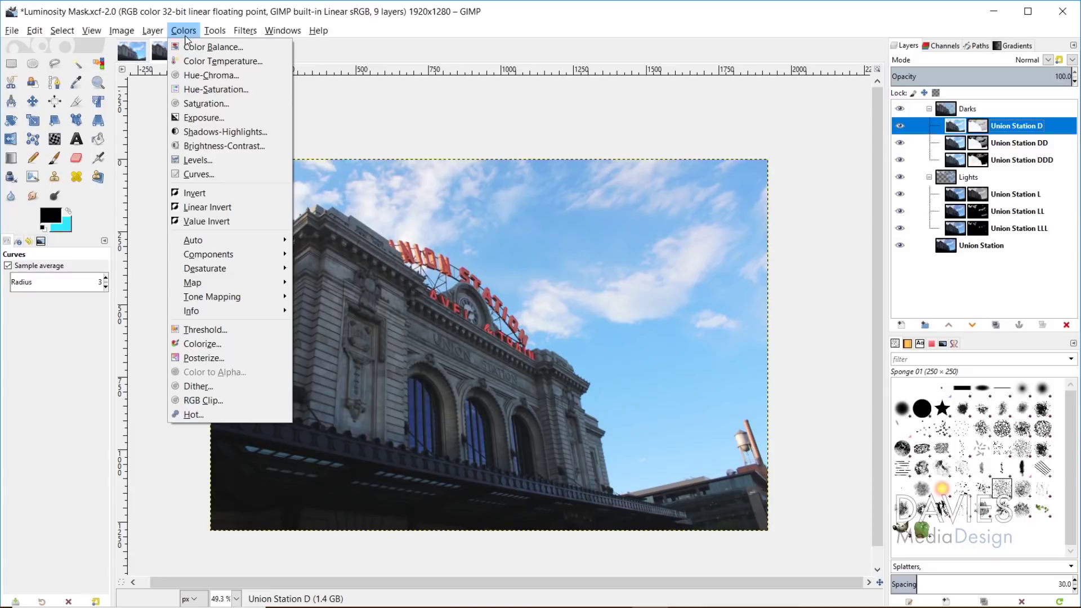
pyautogui.click(224, 131)
pyautogui.moveTo(881, 190); pyautogui.dragTo(915, 190)
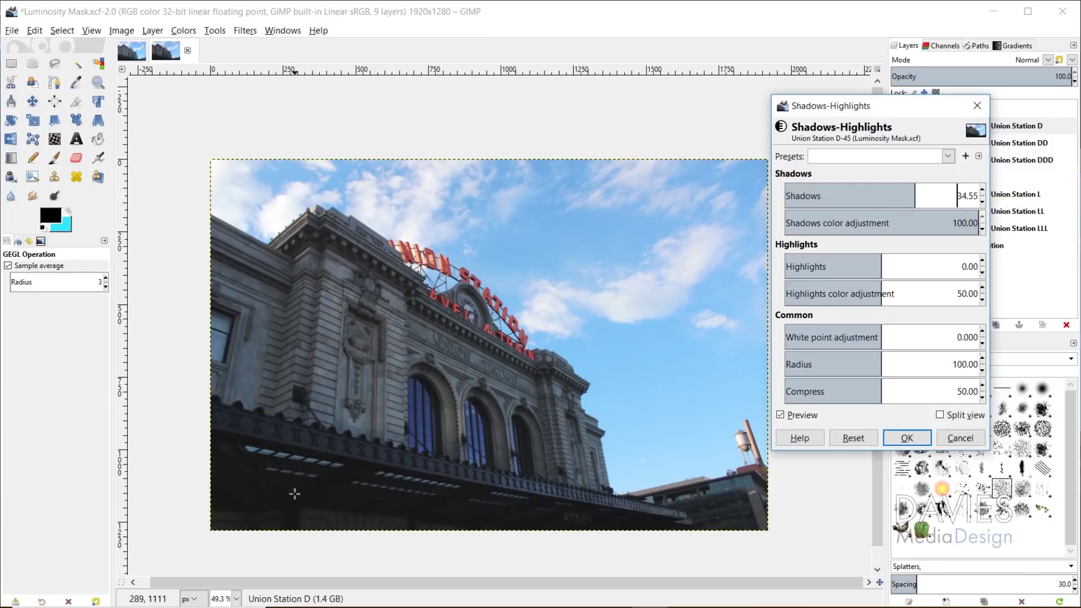
pyautogui.moveTo(914, 189); pyautogui.dragTo(920, 188)
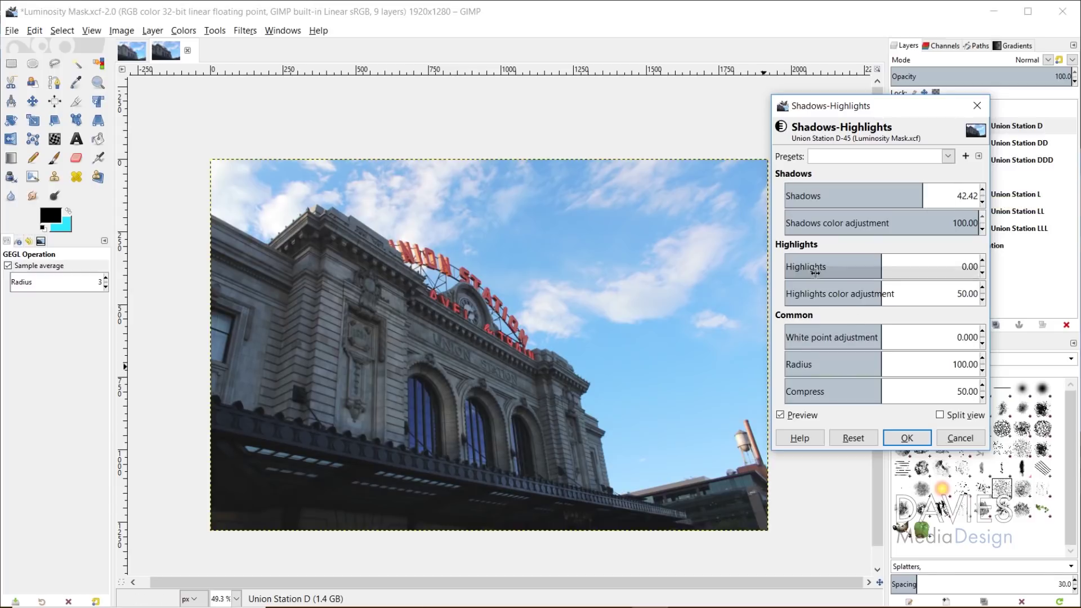
pyautogui.moveTo(882, 260)
pyautogui.mouseDown()
pyautogui.moveTo(895, 260)
pyautogui.moveTo(866, 259)
pyautogui.mouseUp()
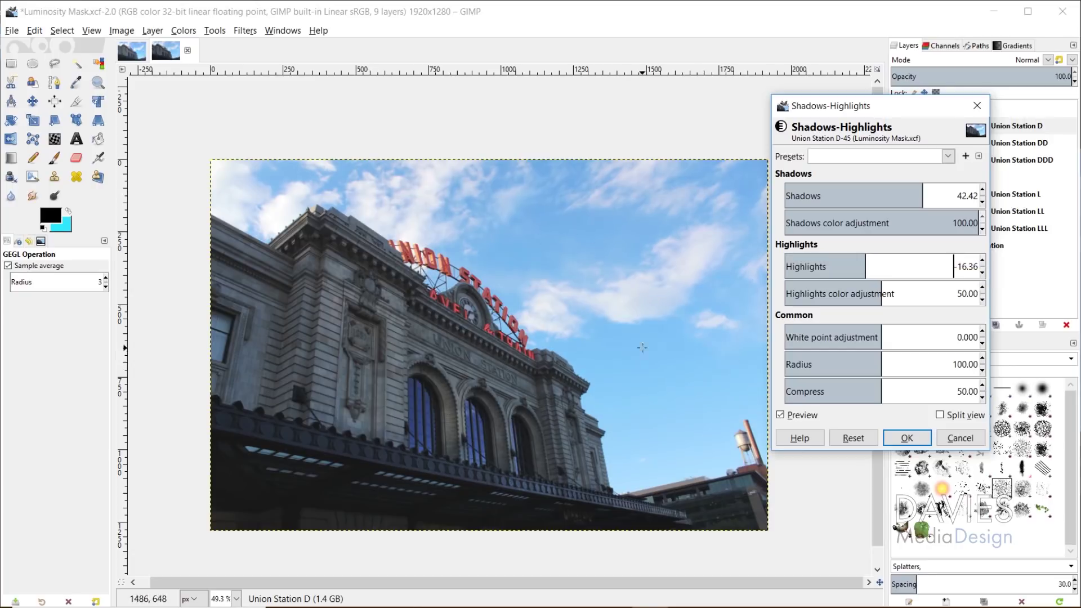
pyautogui.click(856, 260)
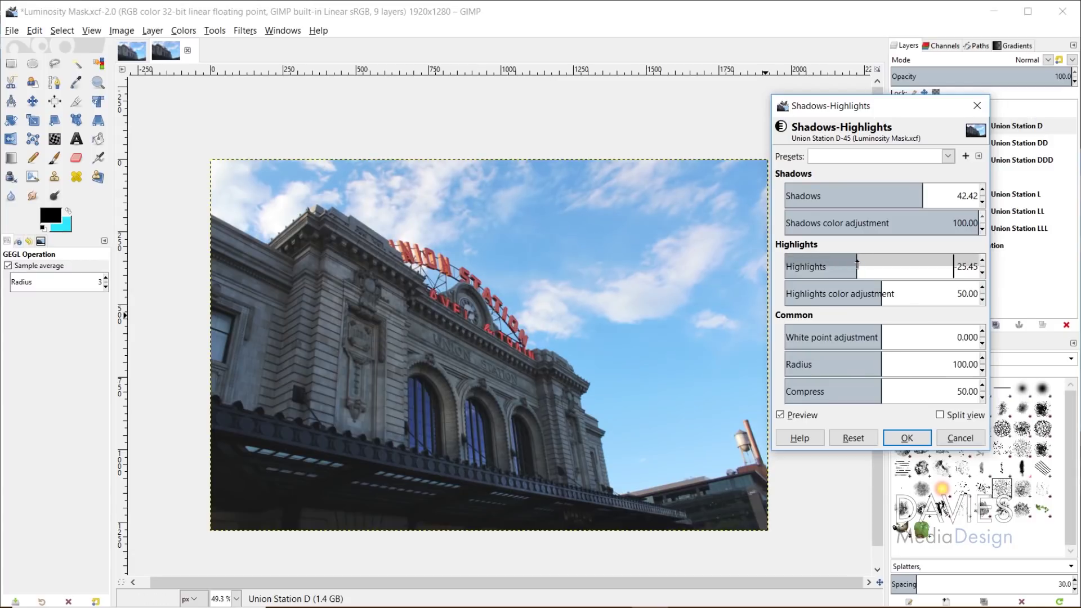
pyautogui.click(932, 190)
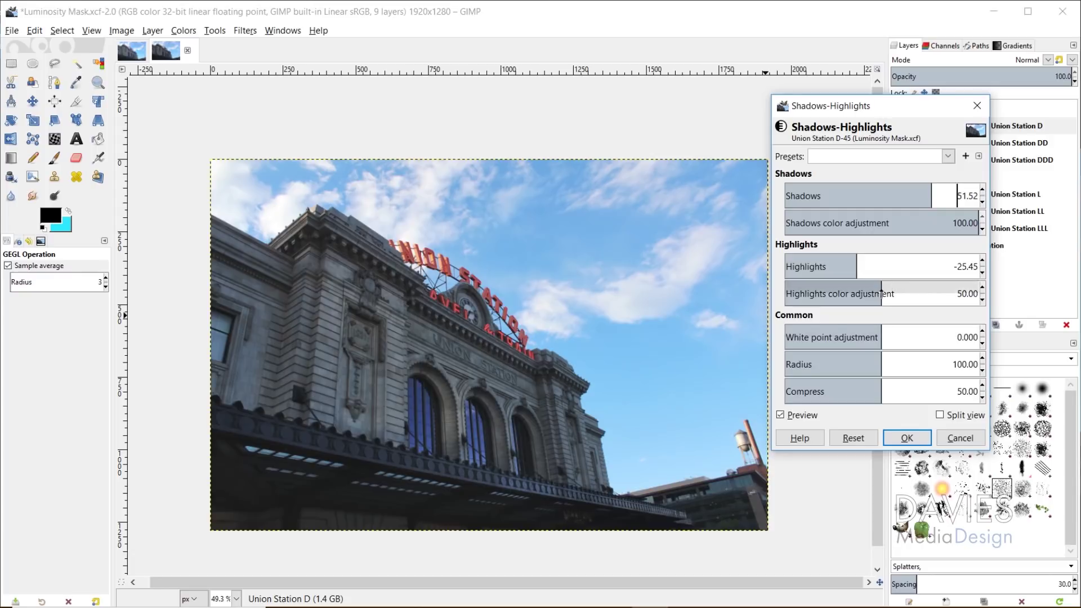
# Set the white point adjustment to 1.455, compare the image with the preview off and on, and apply Shadows-Highlights.
pyautogui.click(872, 329)
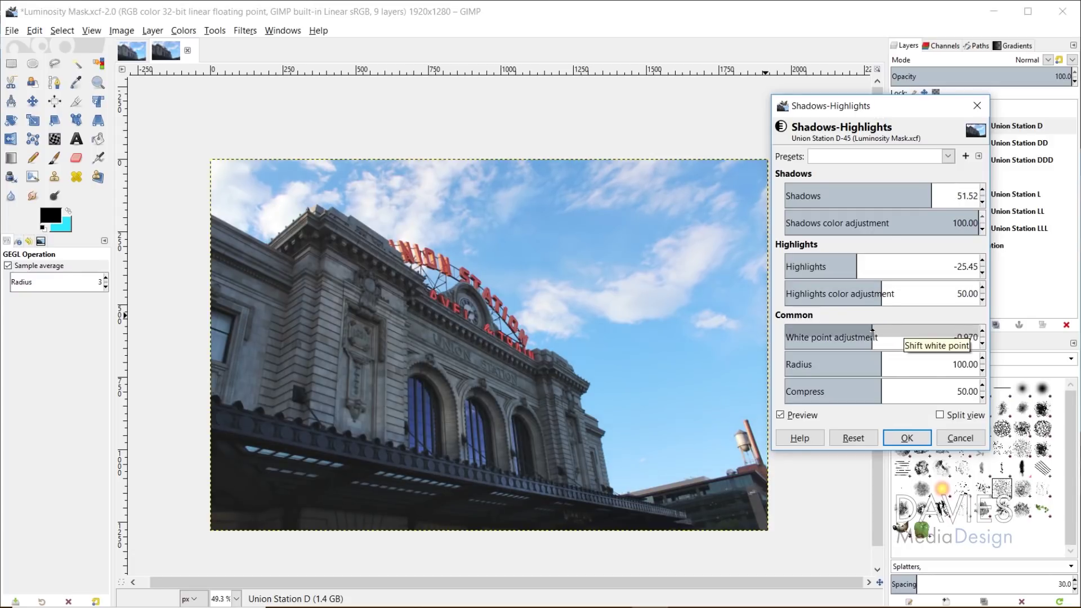
pyautogui.moveTo(872, 330); pyautogui.dragTo(896, 331)
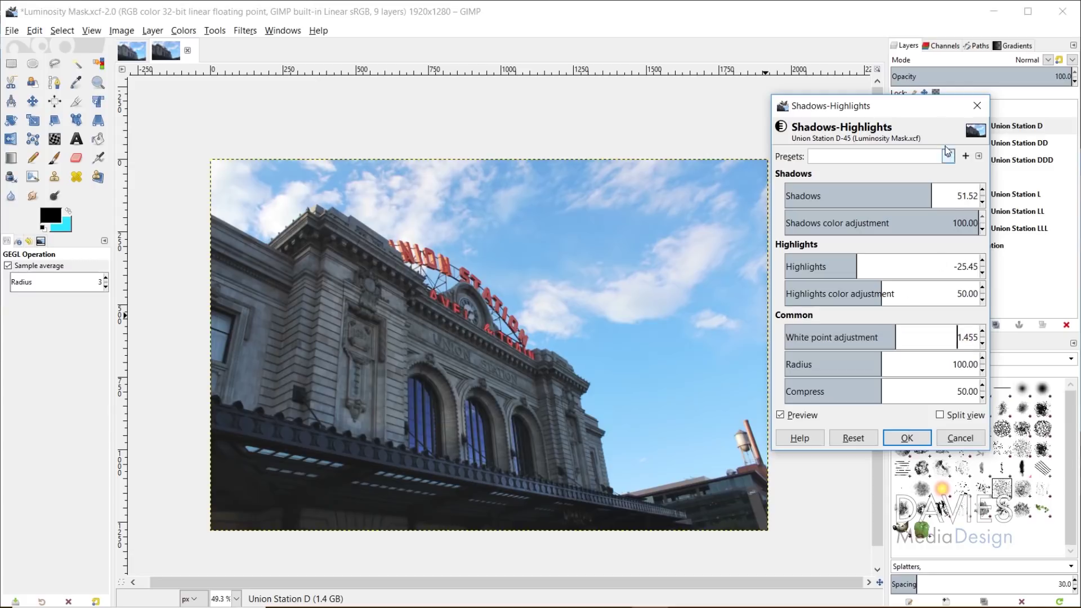
pyautogui.moveTo(924, 111); pyautogui.dragTo(878, 85)
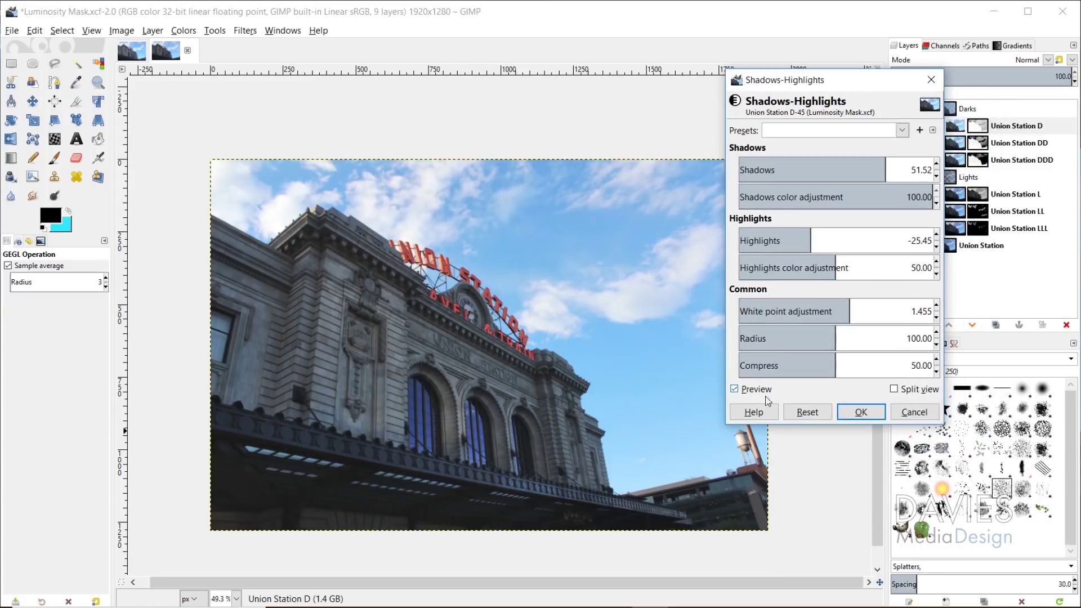
pyautogui.click(737, 390)
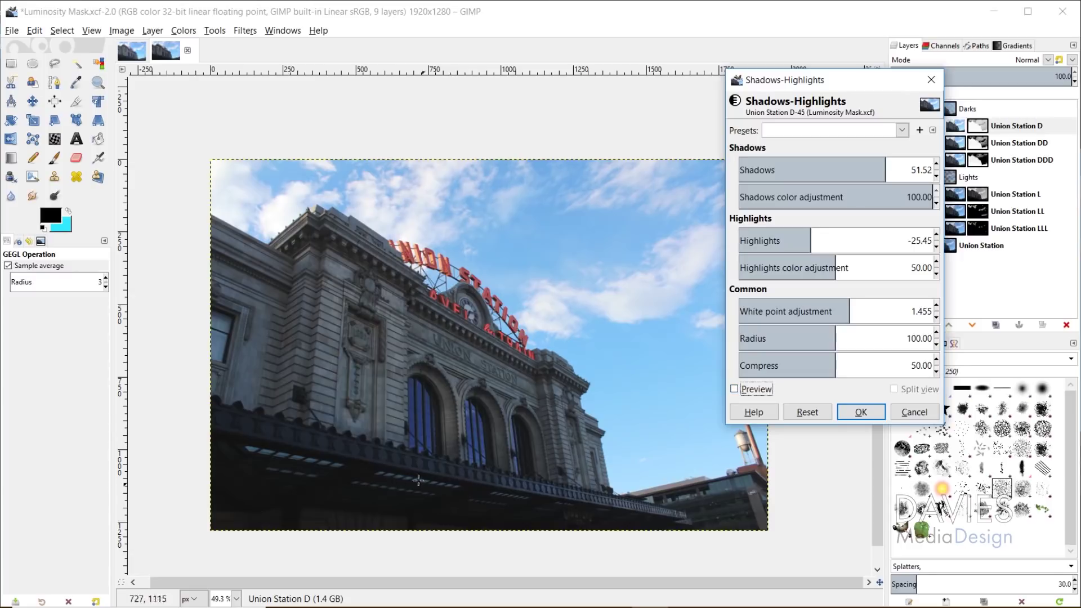
pyautogui.click(734, 390)
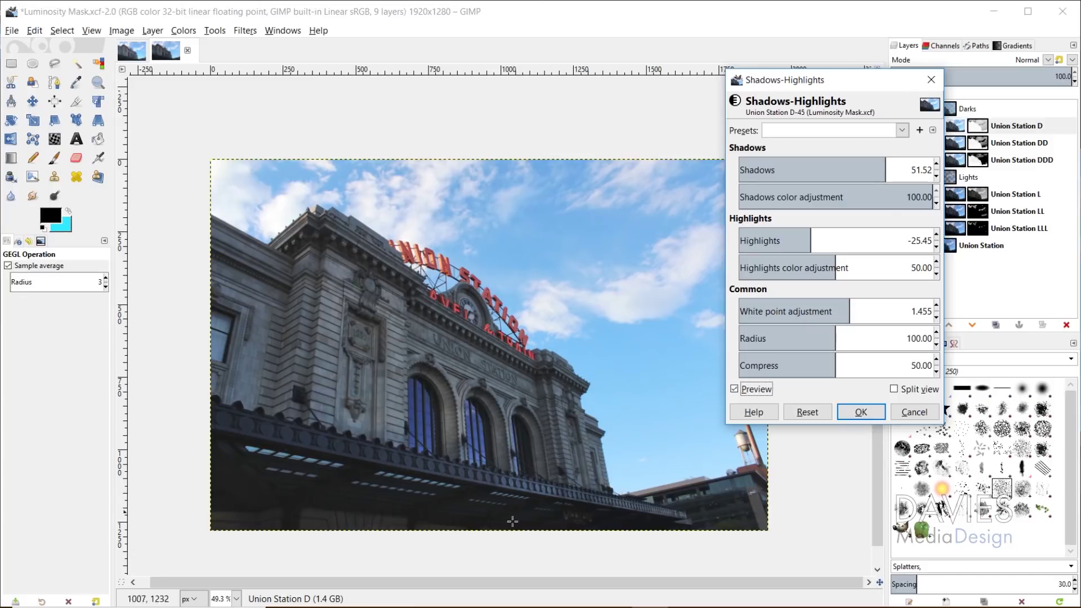
pyautogui.click(861, 412)
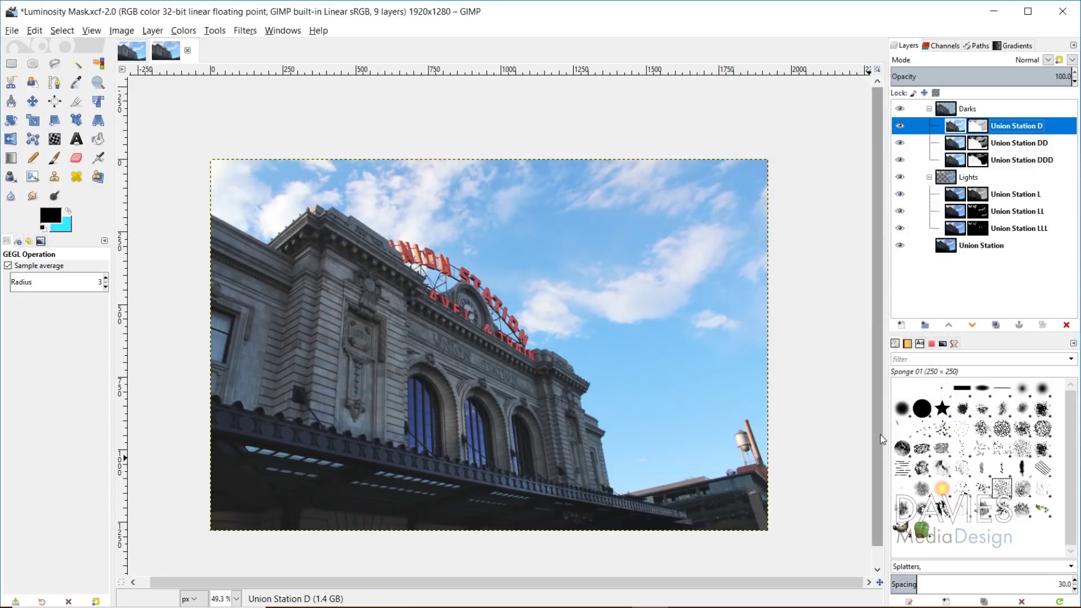
# Repeat the Shadows-Highlights adjustment on the Union Station DD and DDD layer images, and compare the photo with the Darks group hidden and shown.
pyautogui.click(951, 146)
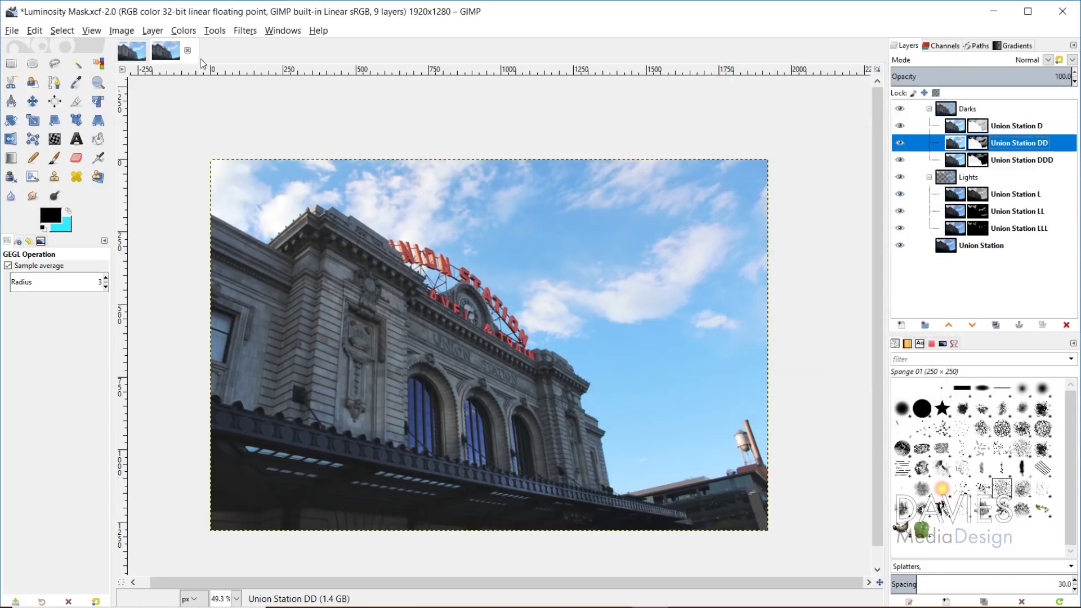
pyautogui.click(245, 31)
pyautogui.click(254, 47)
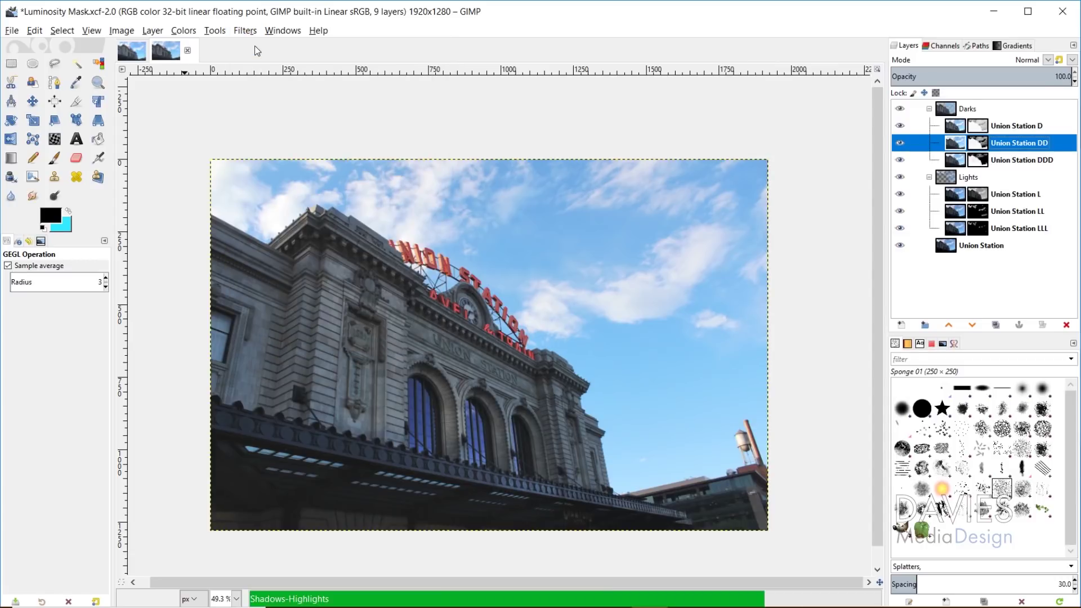
pyautogui.click(984, 160)
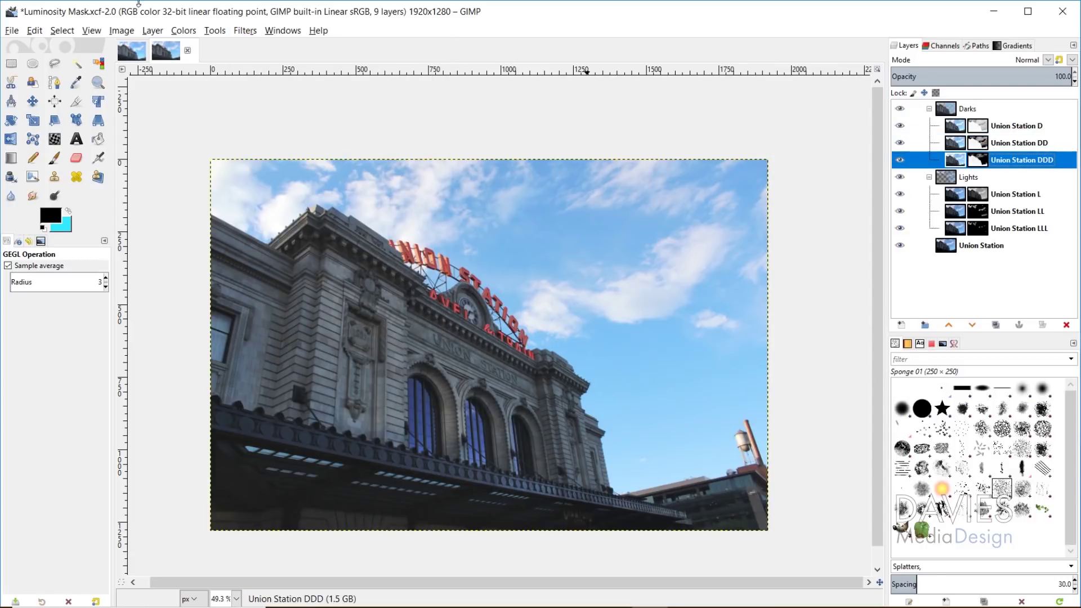
pyautogui.click(246, 31)
pyautogui.click(266, 46)
pyautogui.click(900, 109)
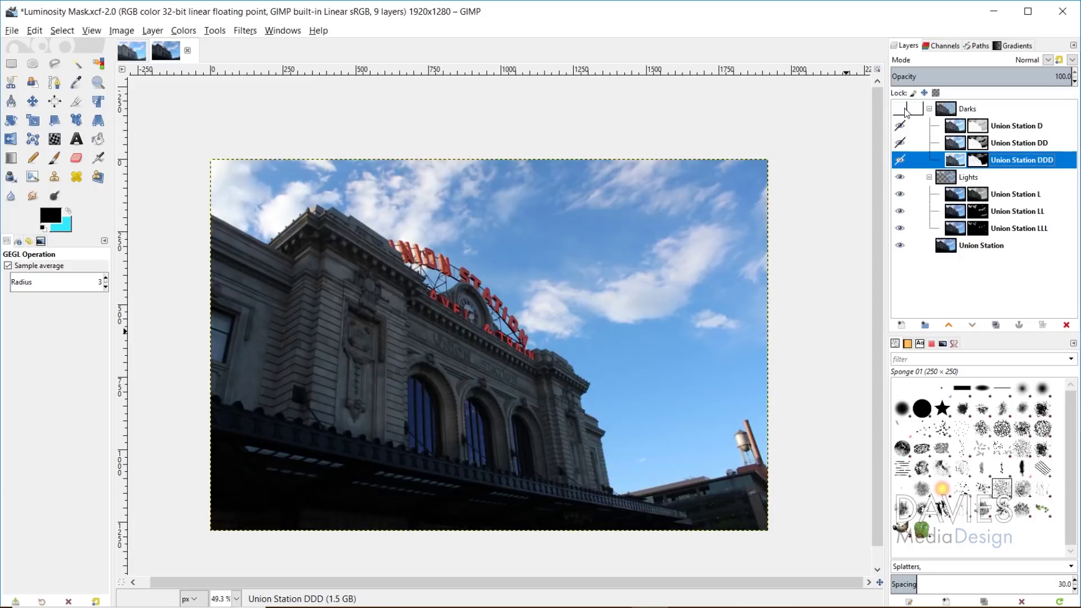
pyautogui.click(903, 111)
pyautogui.click(904, 111)
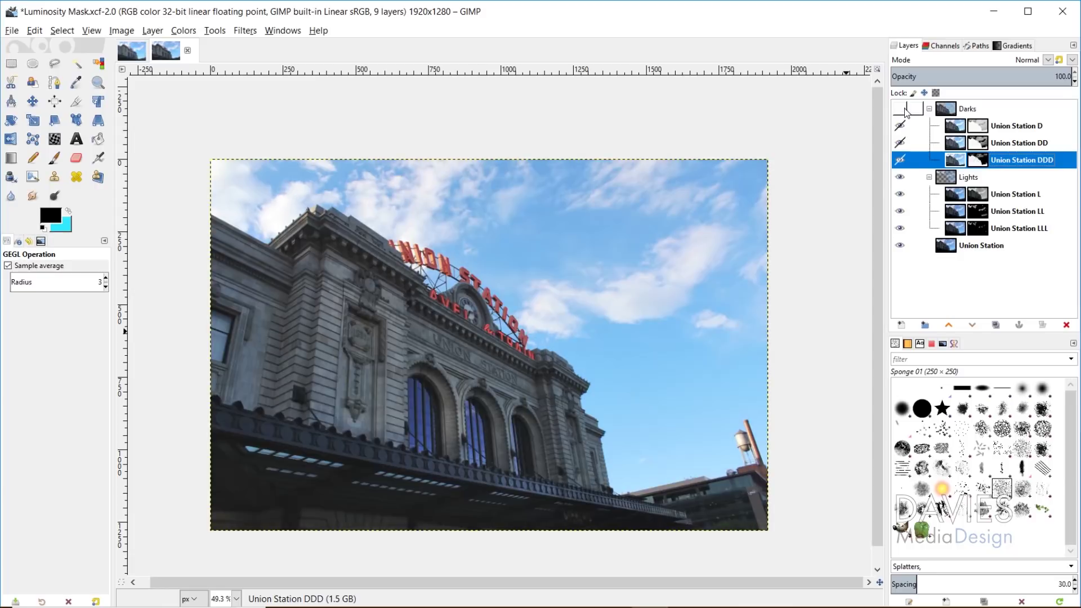
pyautogui.click(905, 109)
# Apply Saturation to the Union Station D layer image with a scale of 1.231.
pyautogui.click(957, 129)
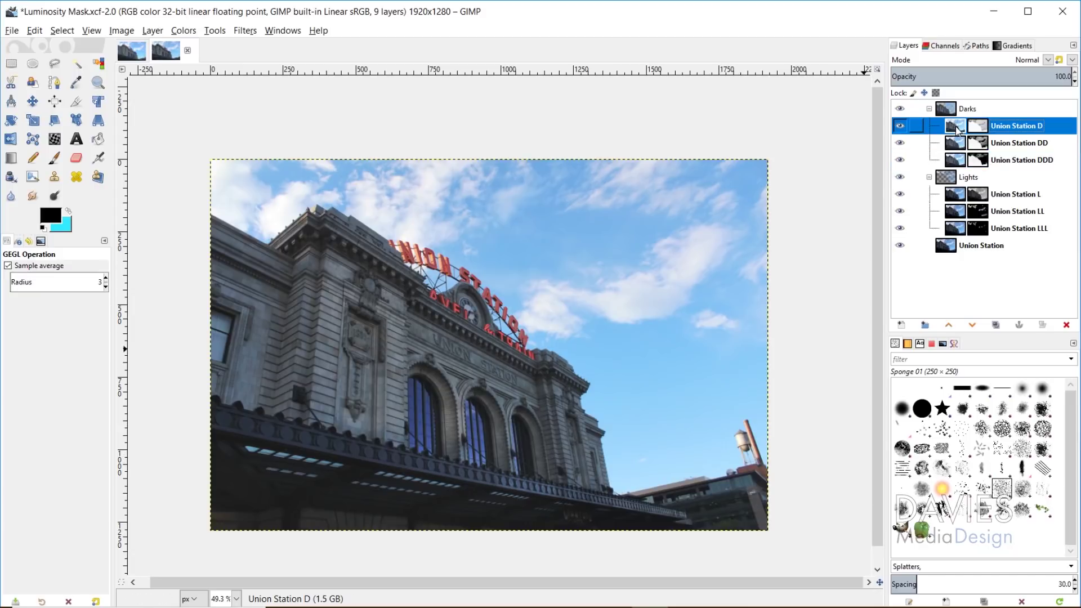
pyautogui.click(183, 31)
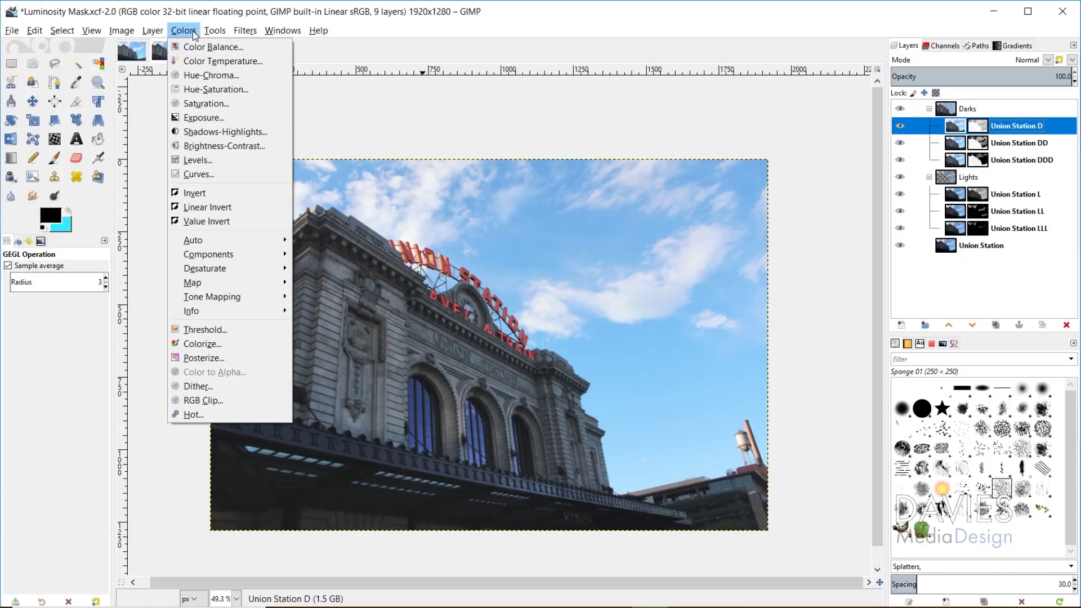
pyautogui.click(206, 103)
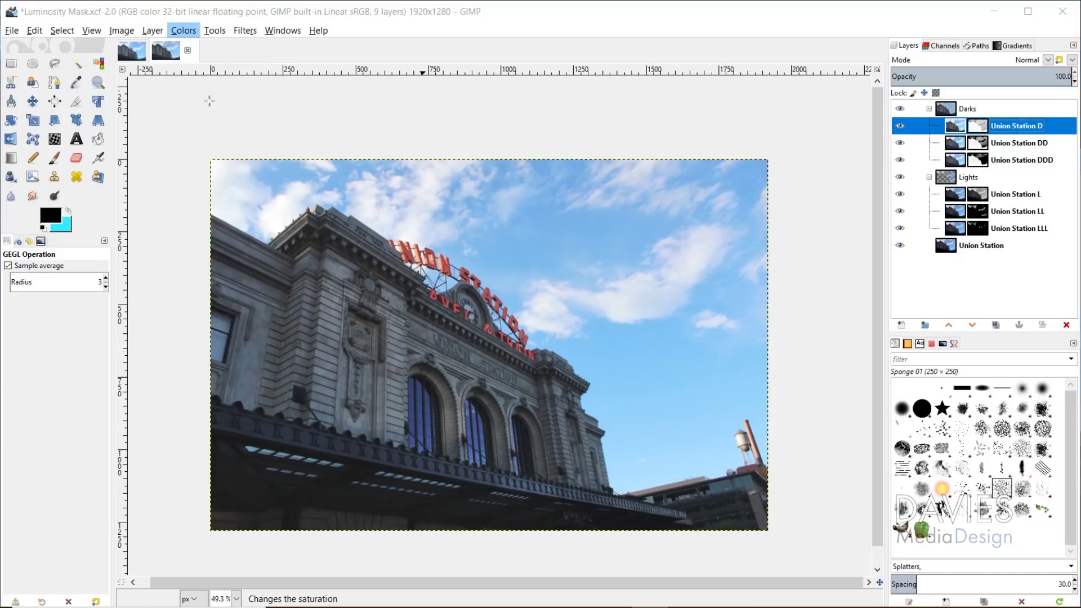
pyautogui.moveTo(848, 145)
pyautogui.mouseDown()
pyautogui.moveTo(838, 148)
pyautogui.moveTo(855, 151)
pyautogui.mouseUp()
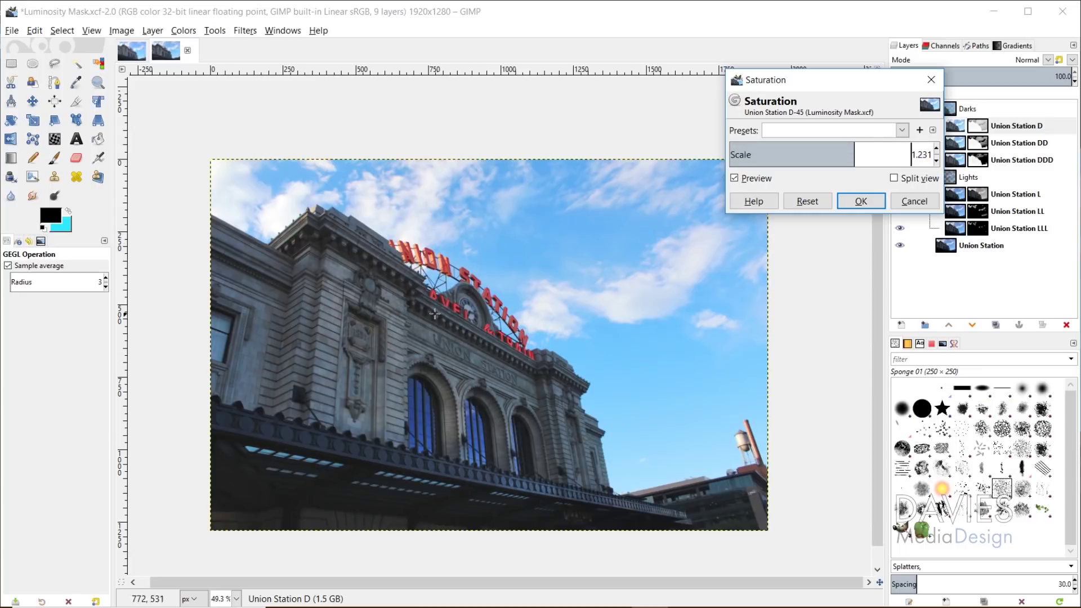
pyautogui.click(858, 153)
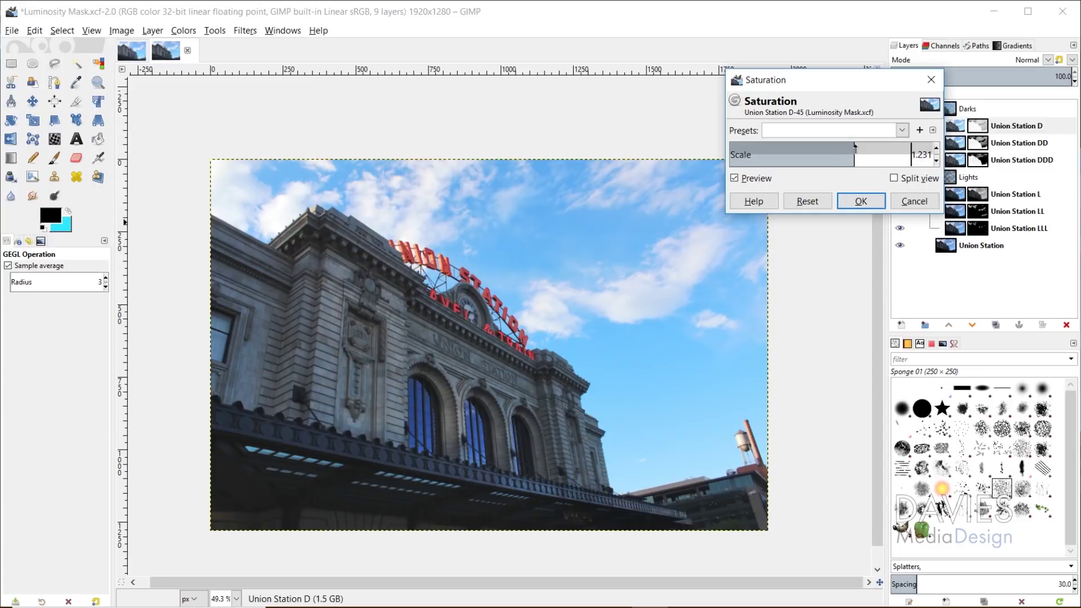
pyautogui.click(861, 201)
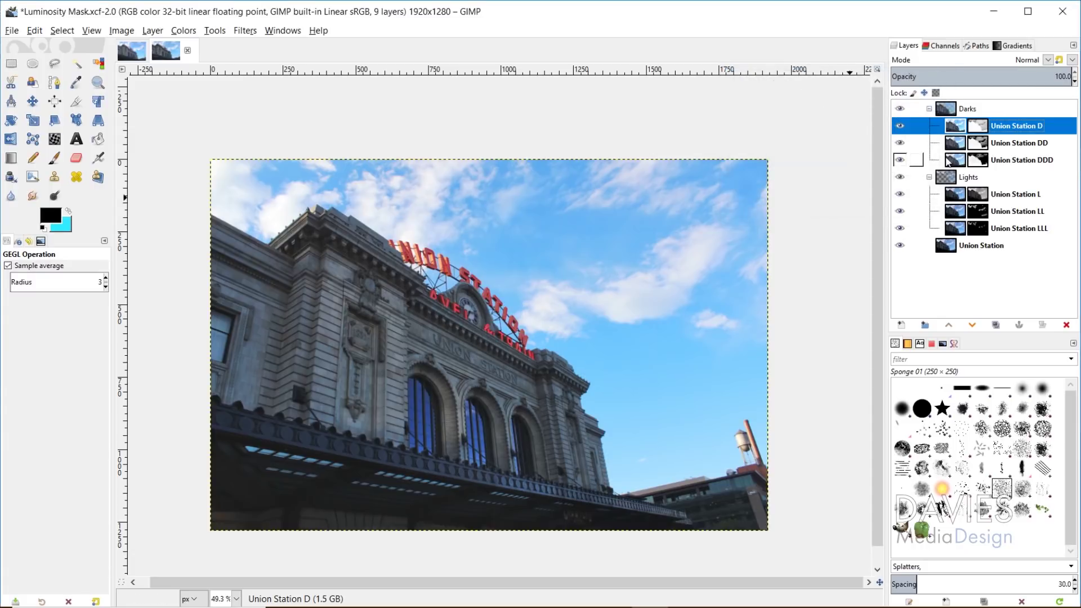
# Apply Saturation to the Union Station DD layer image with a scale of 1.202, checking it against the unadjusted preview.
pyautogui.click(954, 145)
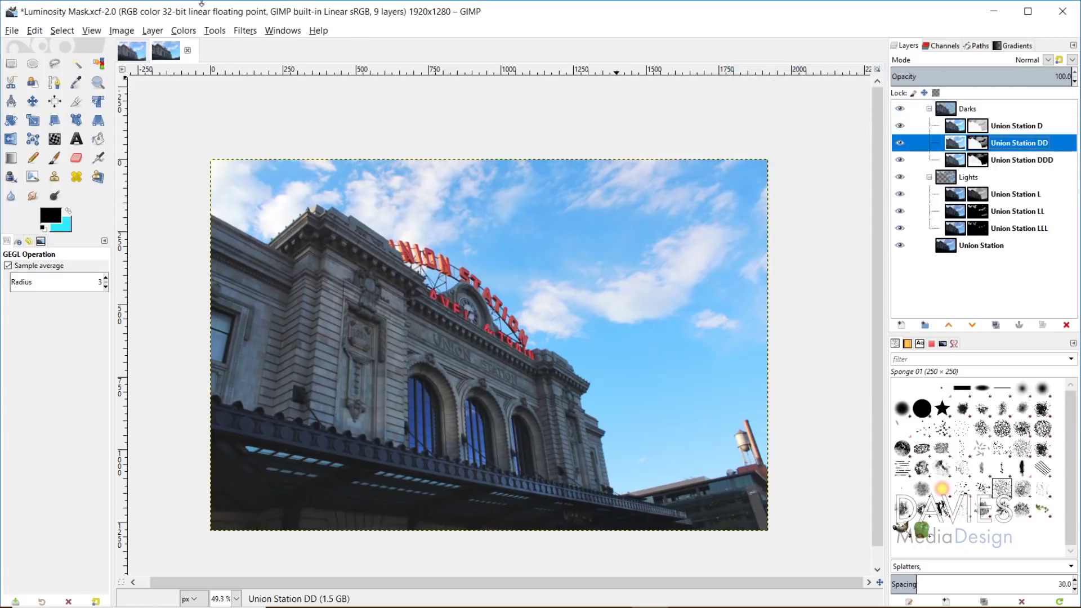
pyautogui.click(191, 31)
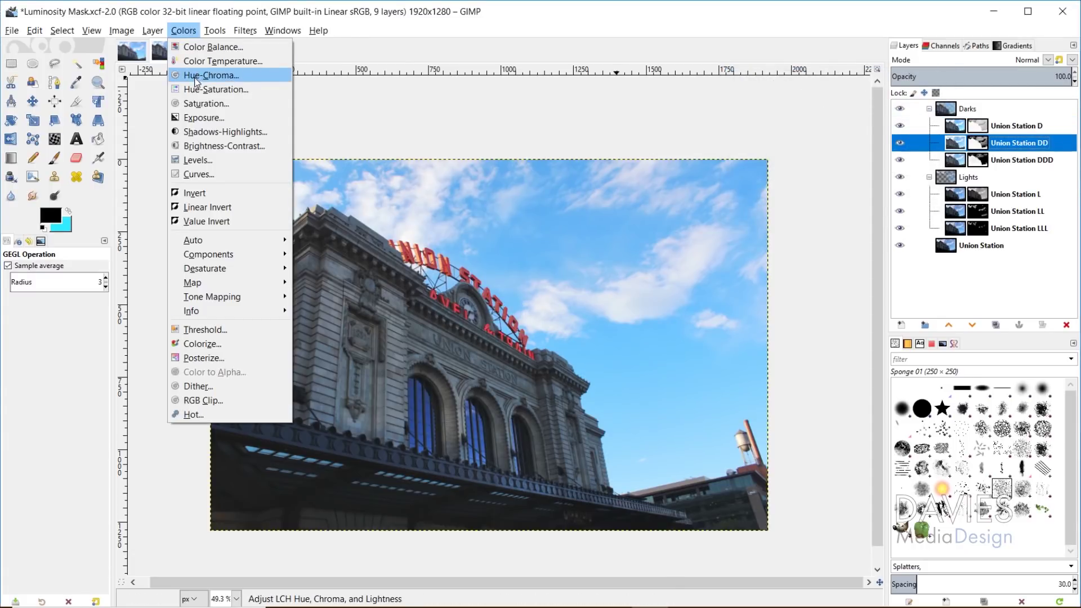
pyautogui.click(219, 103)
pyautogui.moveTo(822, 158); pyautogui.dragTo(851, 147)
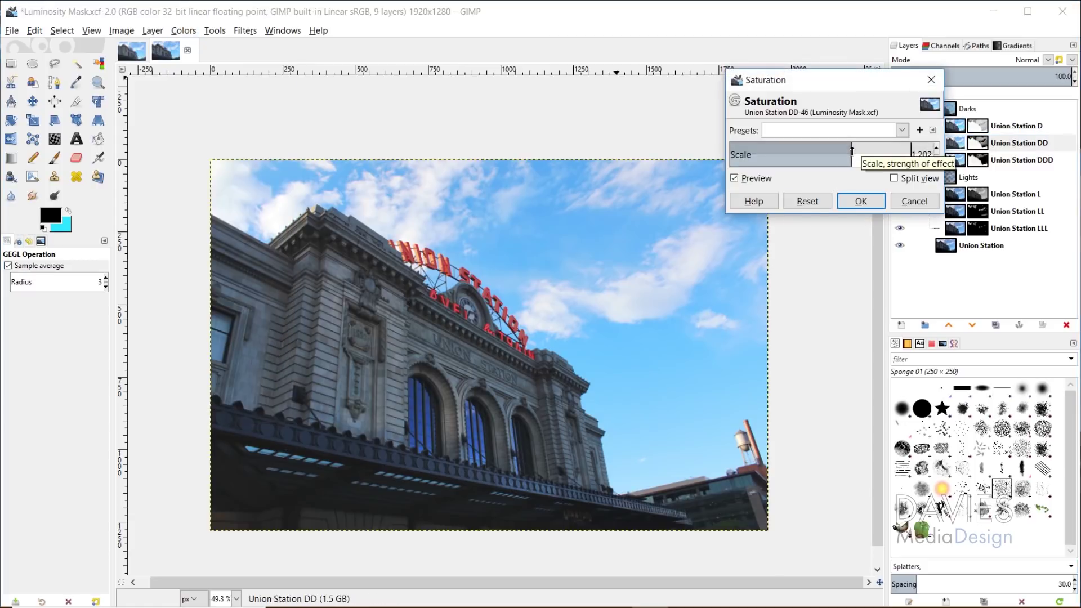
pyautogui.click(739, 179)
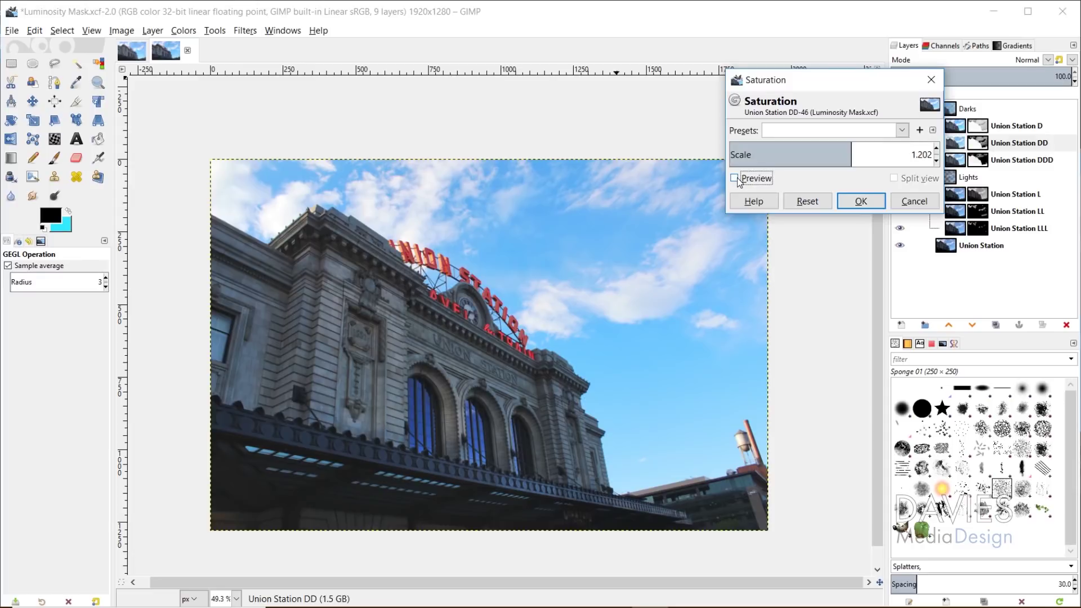
pyautogui.click(860, 201)
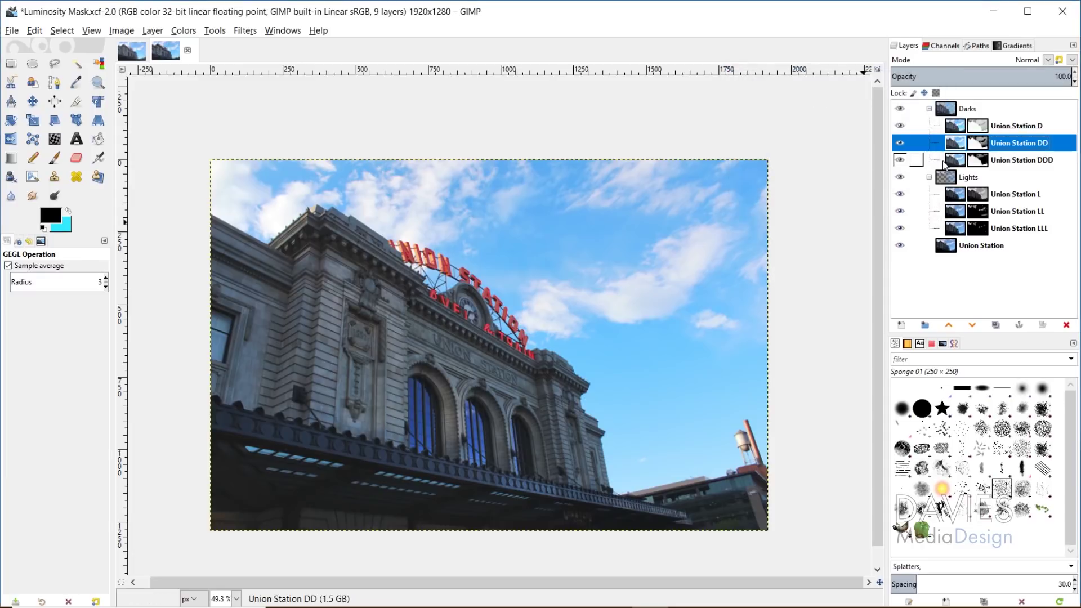
# Apply Saturation to the Union Station DDD layer image with a scale of about 1.387.
pyautogui.click(953, 162)
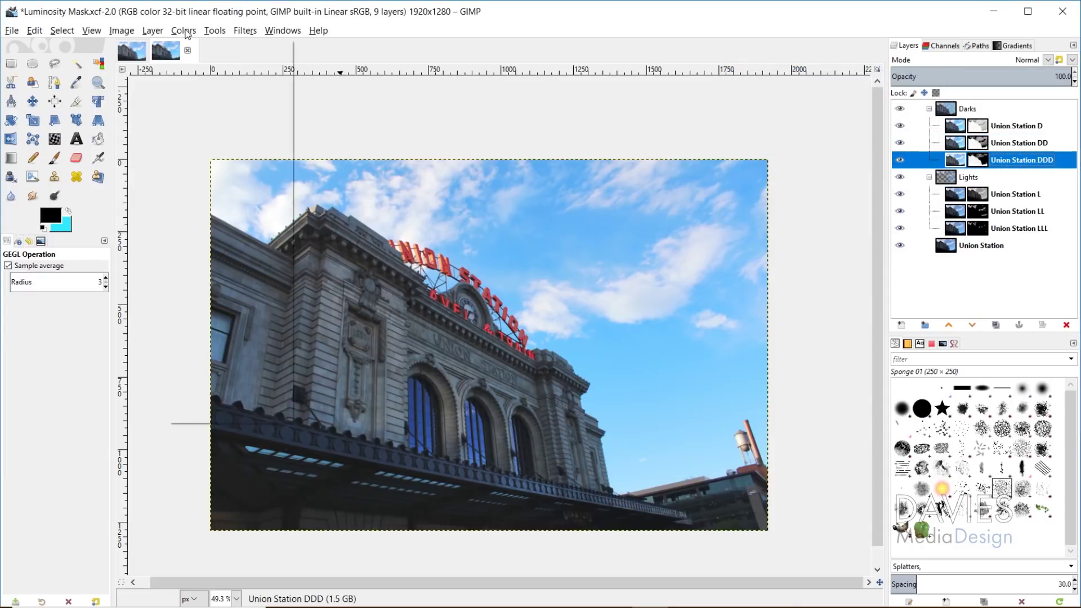
pyautogui.click(185, 31)
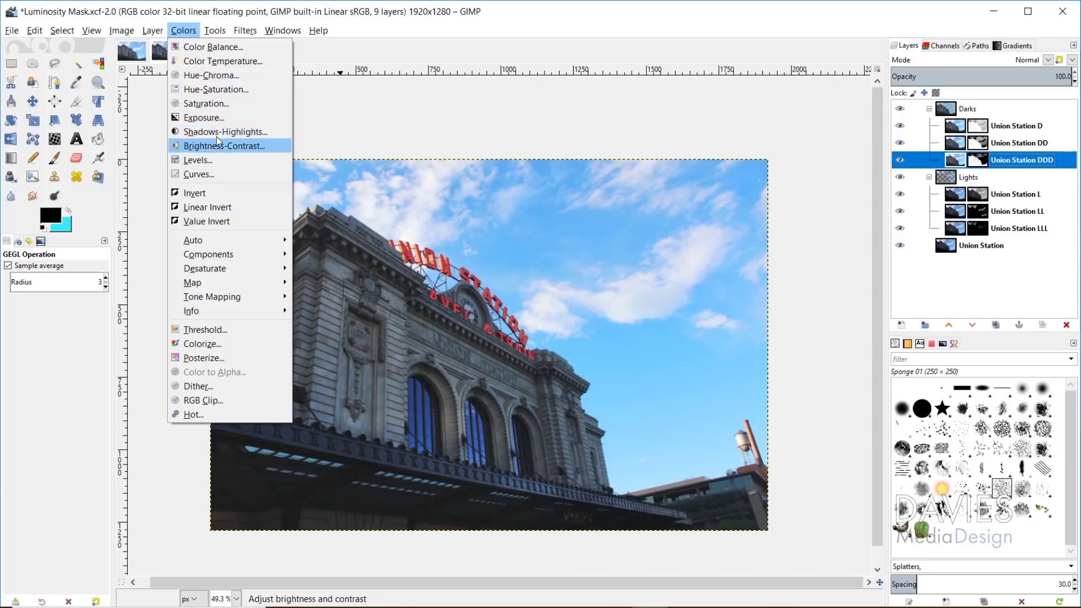
pyautogui.click(206, 104)
pyautogui.click(870, 157)
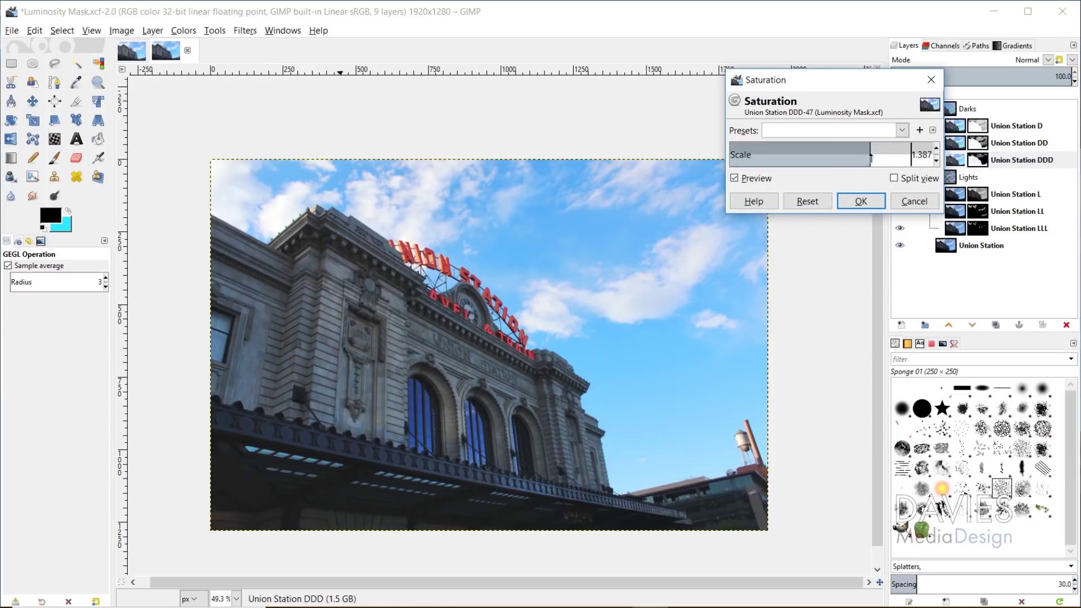
pyautogui.click(861, 201)
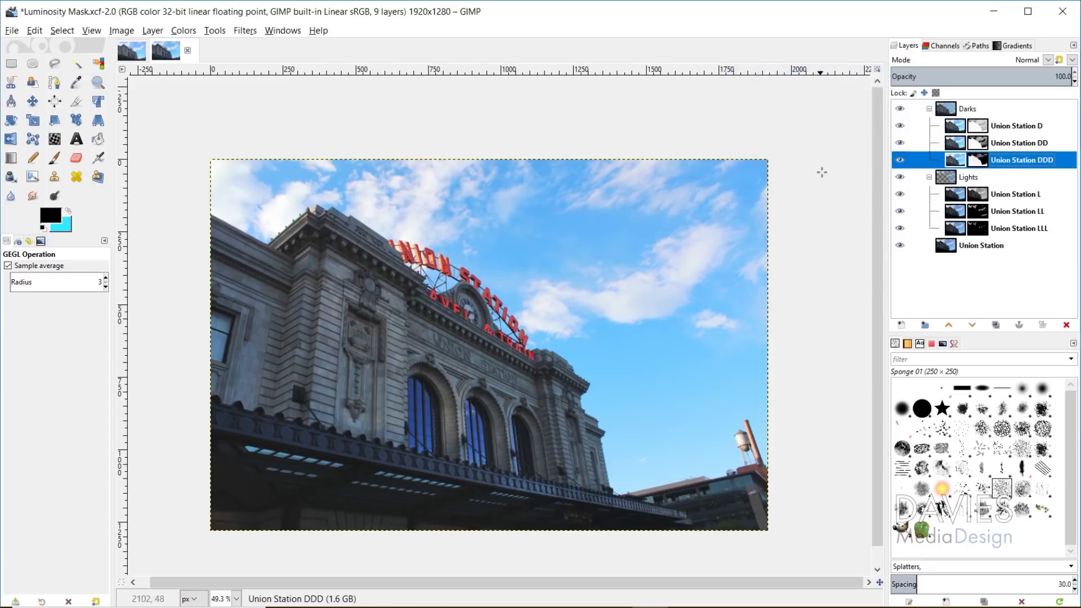
# Start Color Balance on the Union Station D layer image with midtones at cyan-red 4.5, magenta-green -1.8 and yellow-blue 0.9.
pyautogui.click(952, 129)
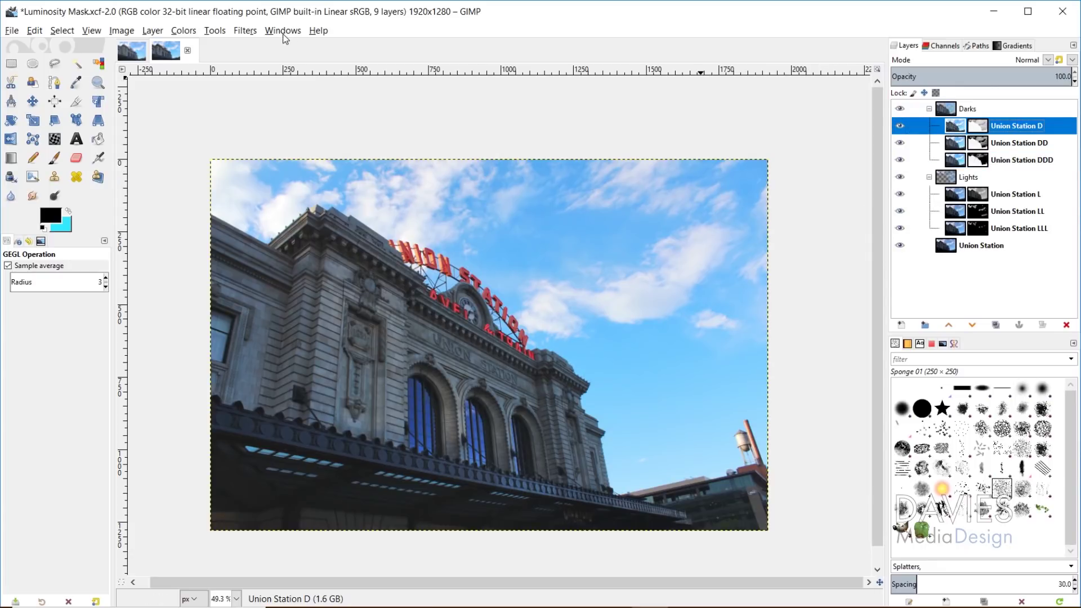
pyautogui.click(187, 31)
pyautogui.click(220, 45)
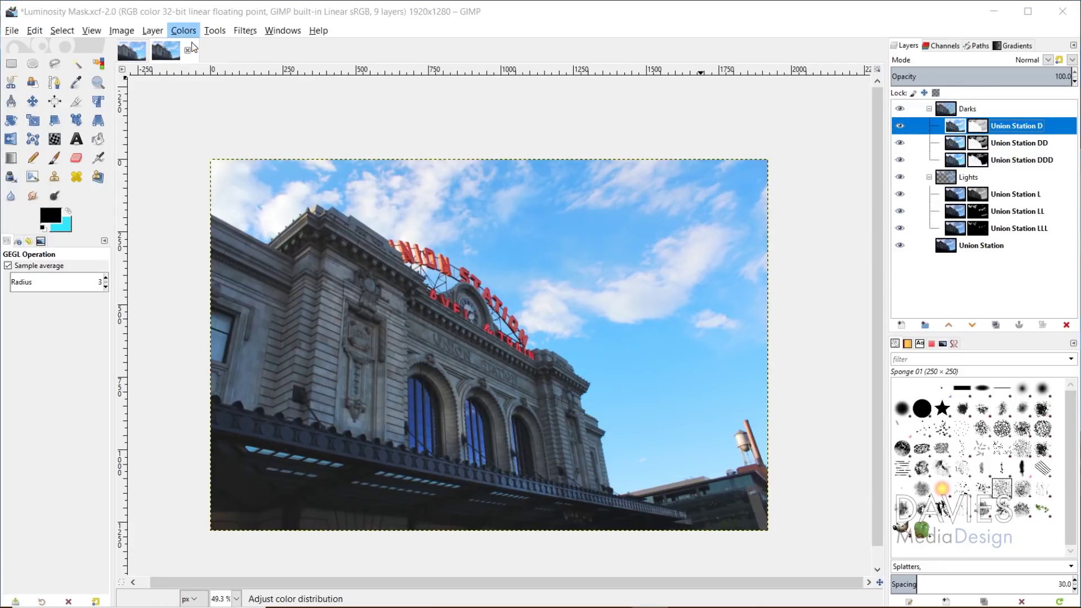
pyautogui.moveTo(852, 280); pyautogui.dragTo(841, 281)
pyautogui.click(840, 254)
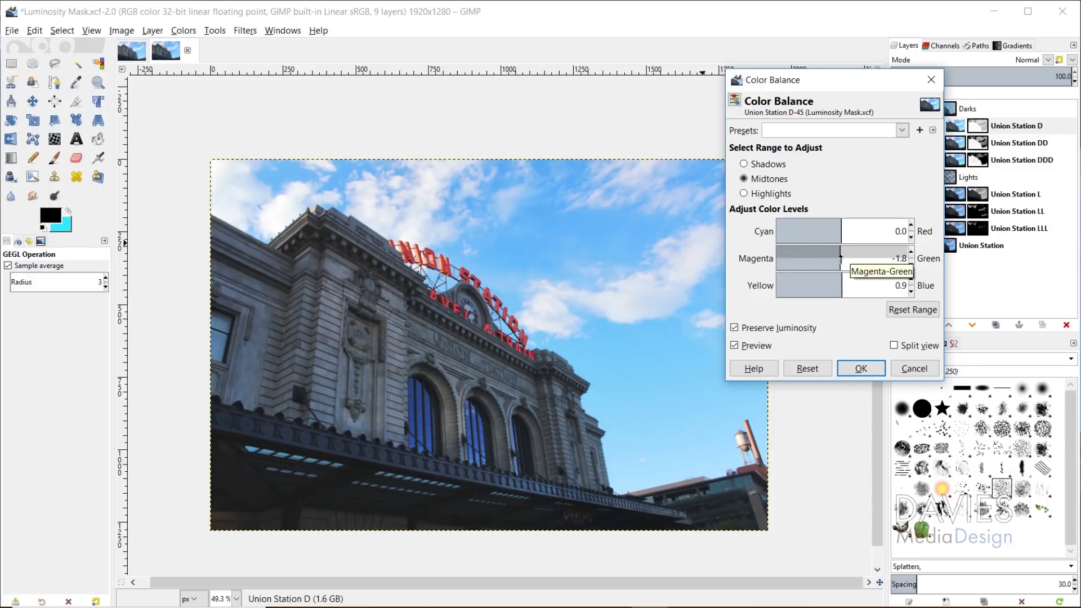
pyautogui.moveTo(843, 230); pyautogui.dragTo(845, 228)
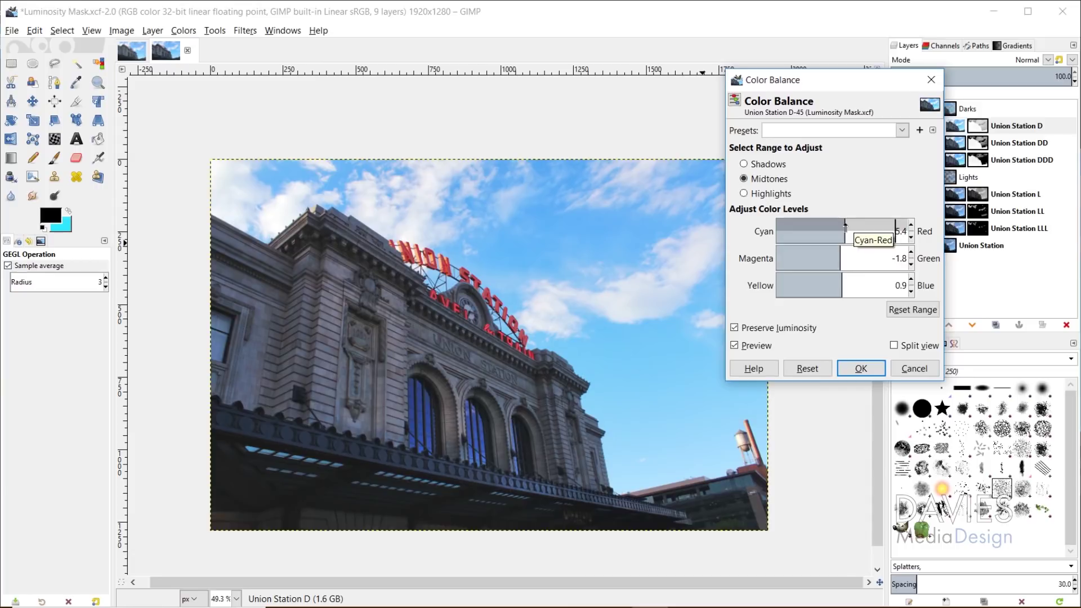
# Adjust the color levels of the shadows range in Color Balance and check the effect with the preview.
pyautogui.click(744, 164)
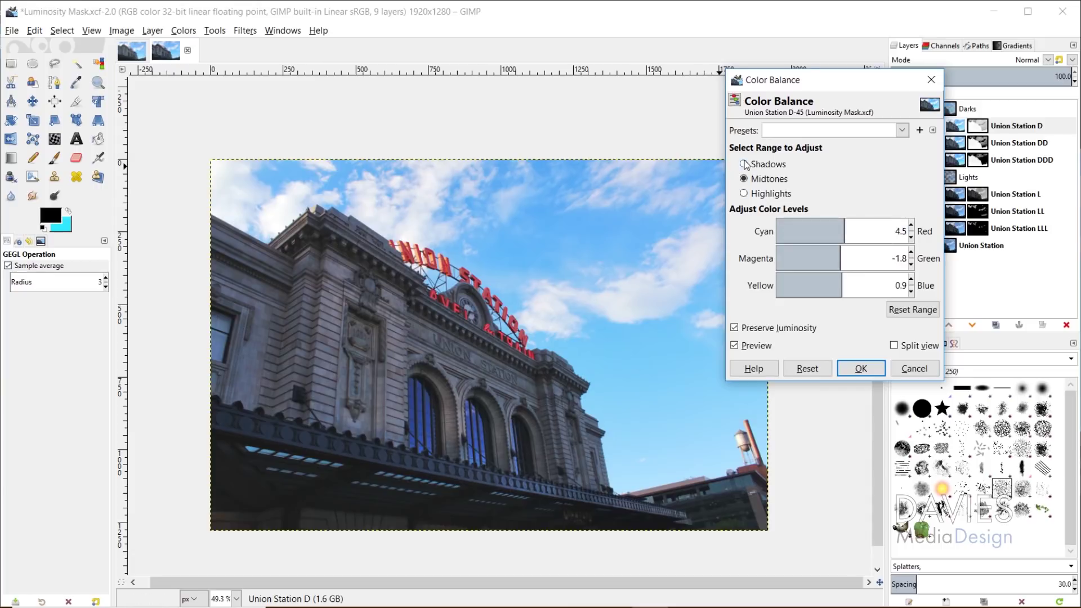
pyautogui.moveTo(839, 228); pyautogui.dragTo(840, 278)
pyautogui.click(736, 347)
# Set the Color Balance highlights to cyan-red 5.4 and magenta-green -0.9, and compare the image with the preview off and on.
pyautogui.click(743, 194)
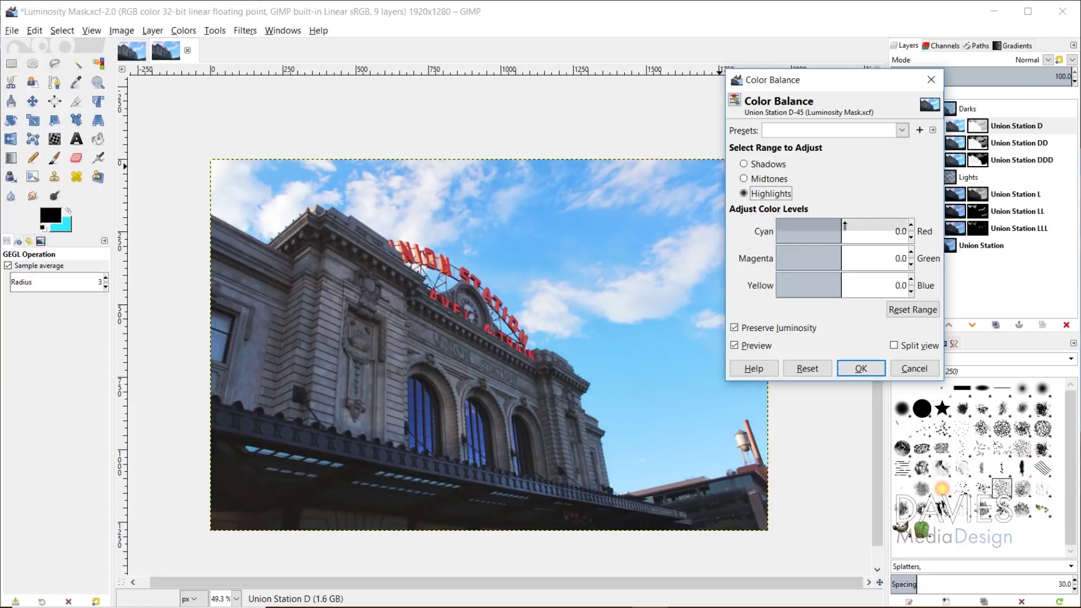
pyautogui.click(846, 224)
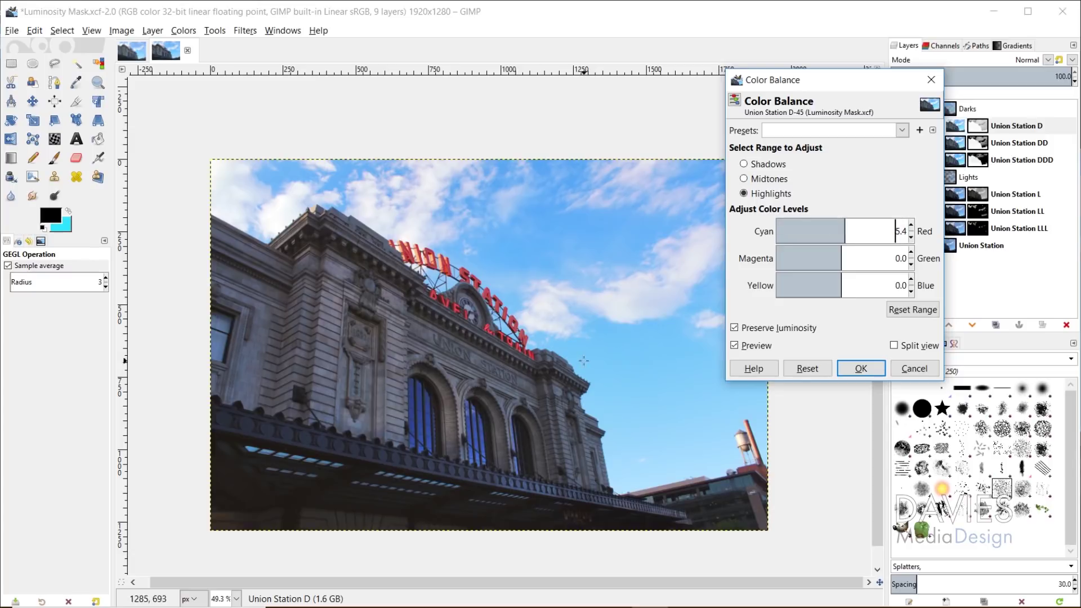
pyautogui.moveTo(864, 252); pyautogui.dragTo(840, 254)
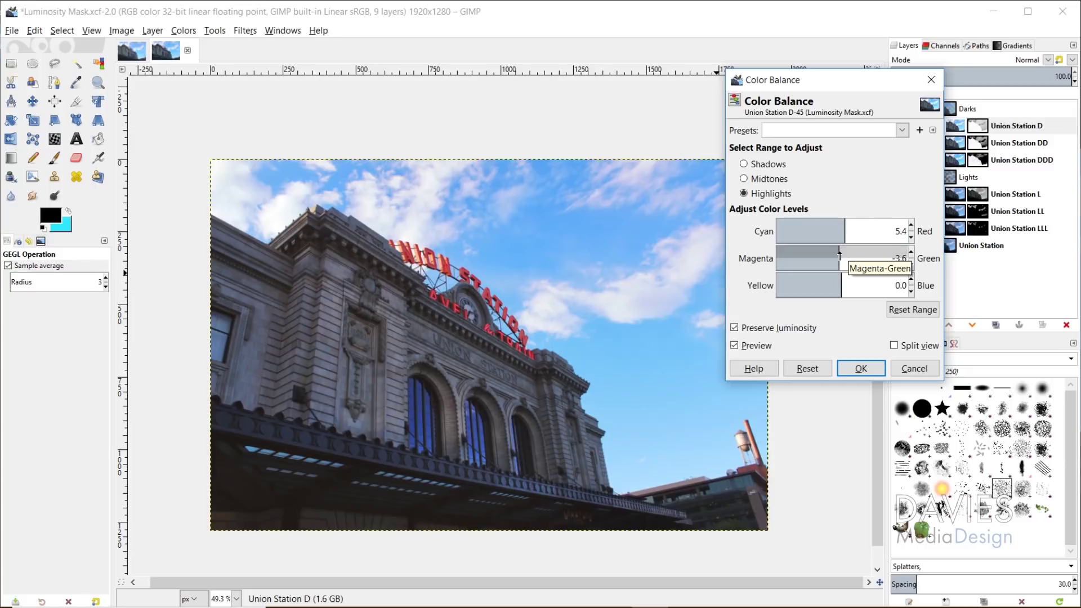
pyautogui.moveTo(840, 254); pyautogui.dragTo(840, 255)
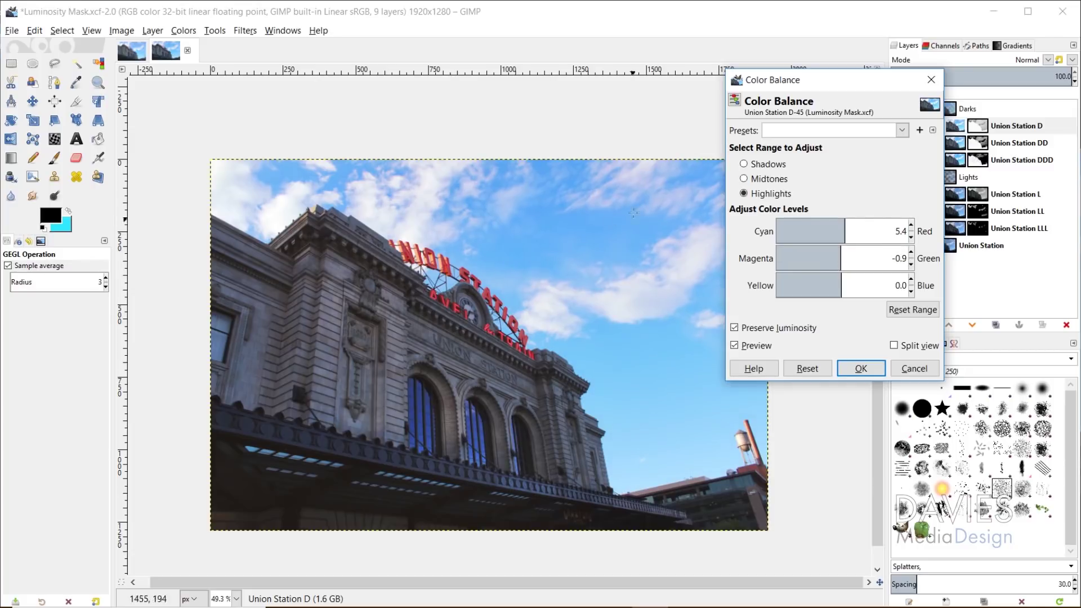
pyautogui.click(734, 346)
pyautogui.click(734, 345)
# Set the highlights' yellow-blue level to -2.7, compare the preview off and on, and apply Color Balance.
pyautogui.moveTo(834, 286); pyautogui.dragTo(828, 286)
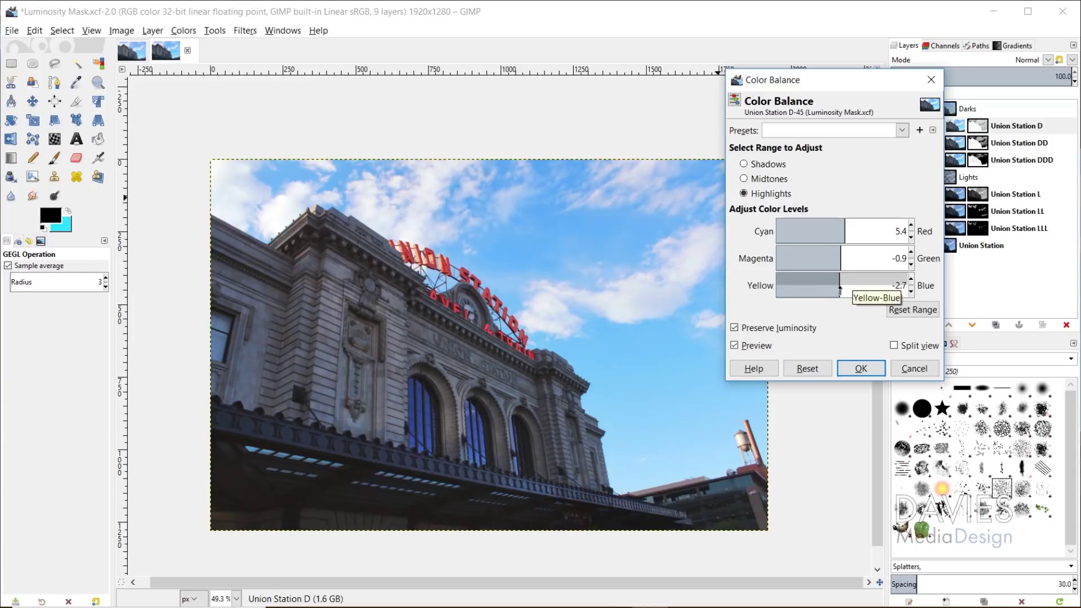
pyautogui.click(735, 346)
pyautogui.click(734, 345)
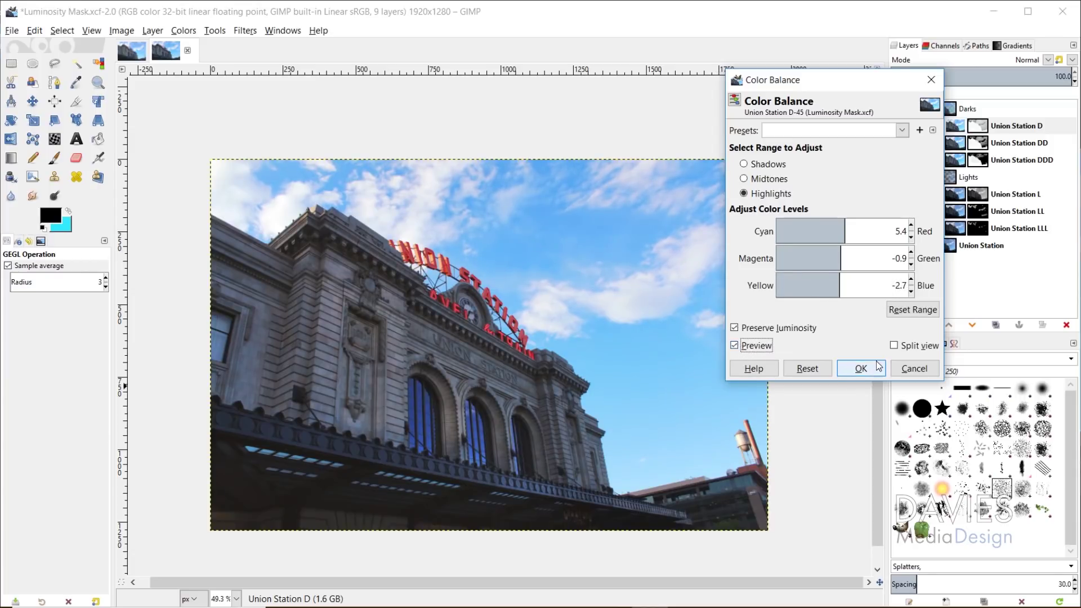
pyautogui.click(861, 368)
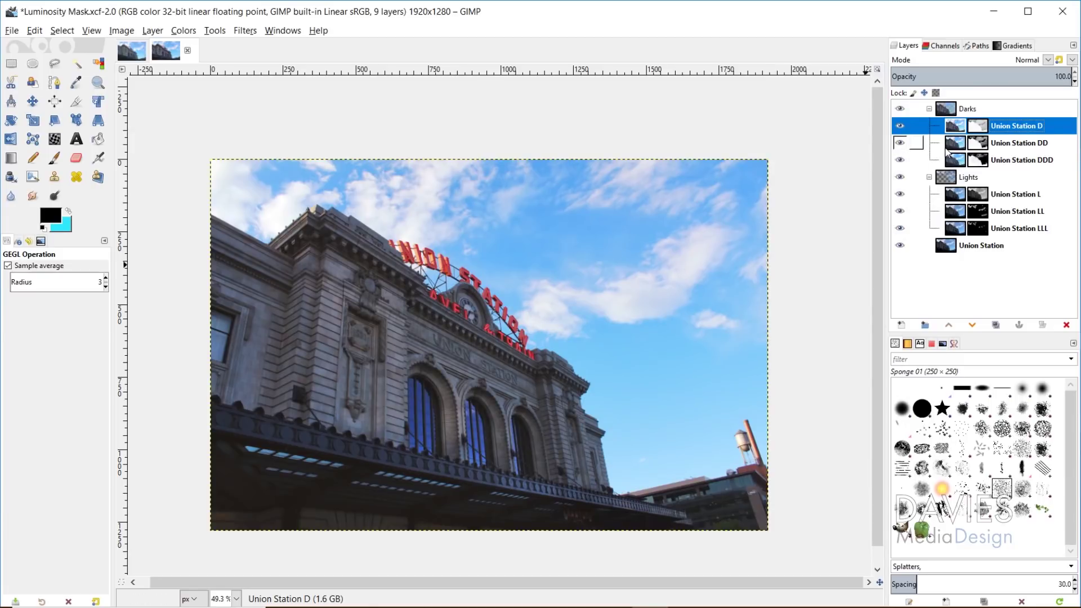
# Apply Brightness-Contrast to the Union Station L layer image with brightness 0.240 and contrast 0.075, comparing the preview off and on.
pyautogui.click(955, 196)
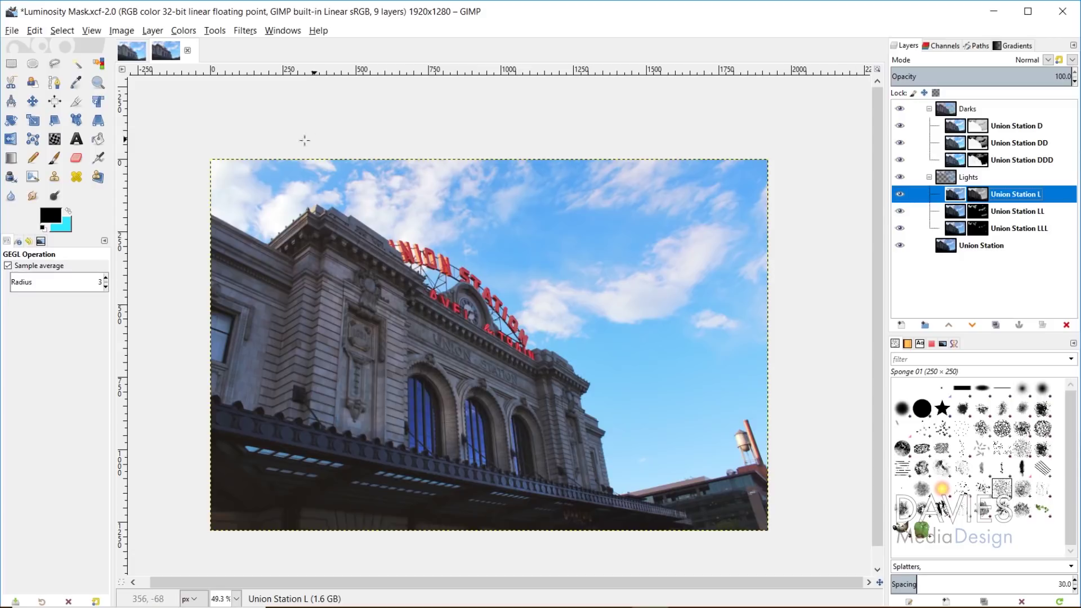
pyautogui.click(189, 32)
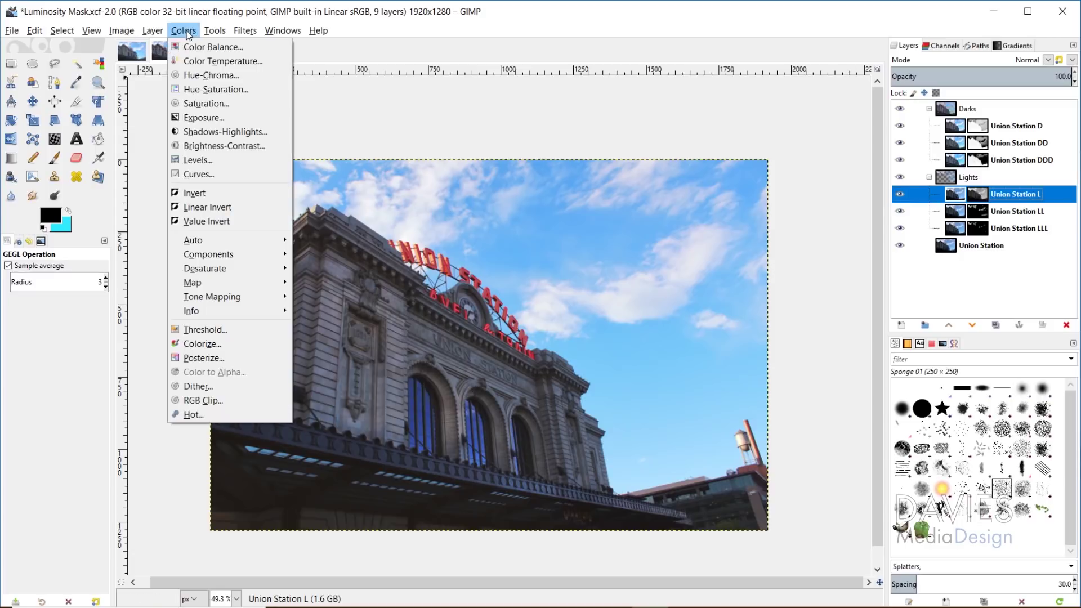
pyautogui.click(201, 148)
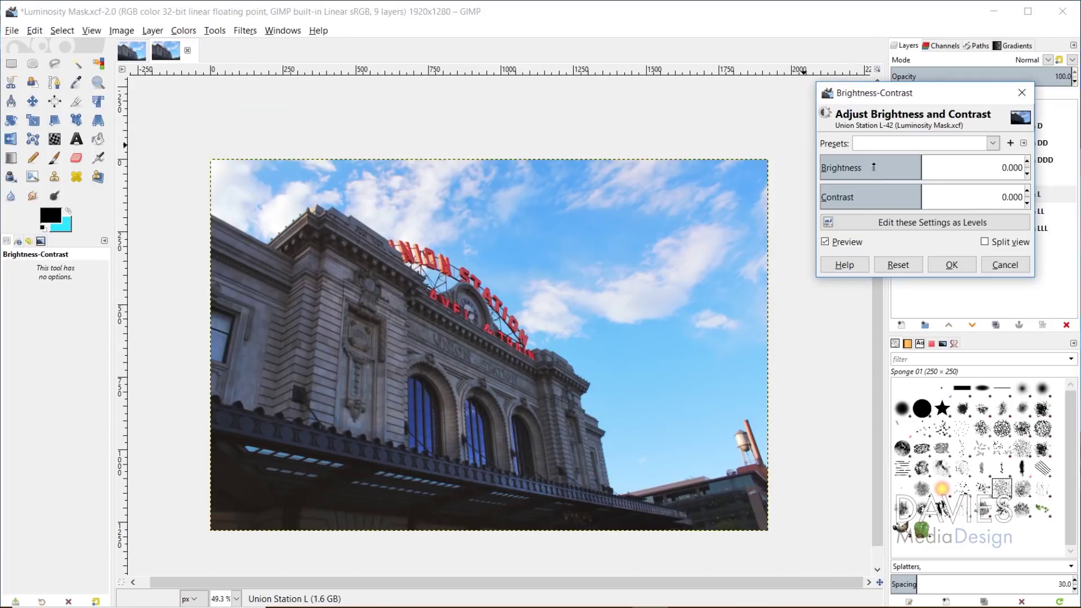
pyautogui.moveTo(941, 166); pyautogui.dragTo(969, 167)
pyautogui.click(936, 190)
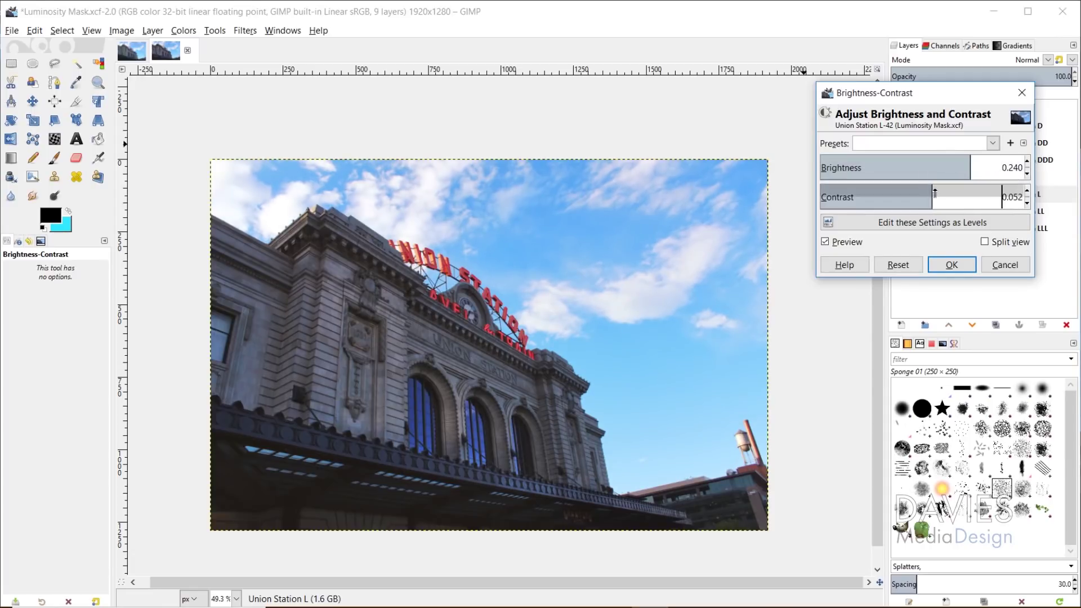
pyautogui.click(825, 242)
pyautogui.click(825, 242)
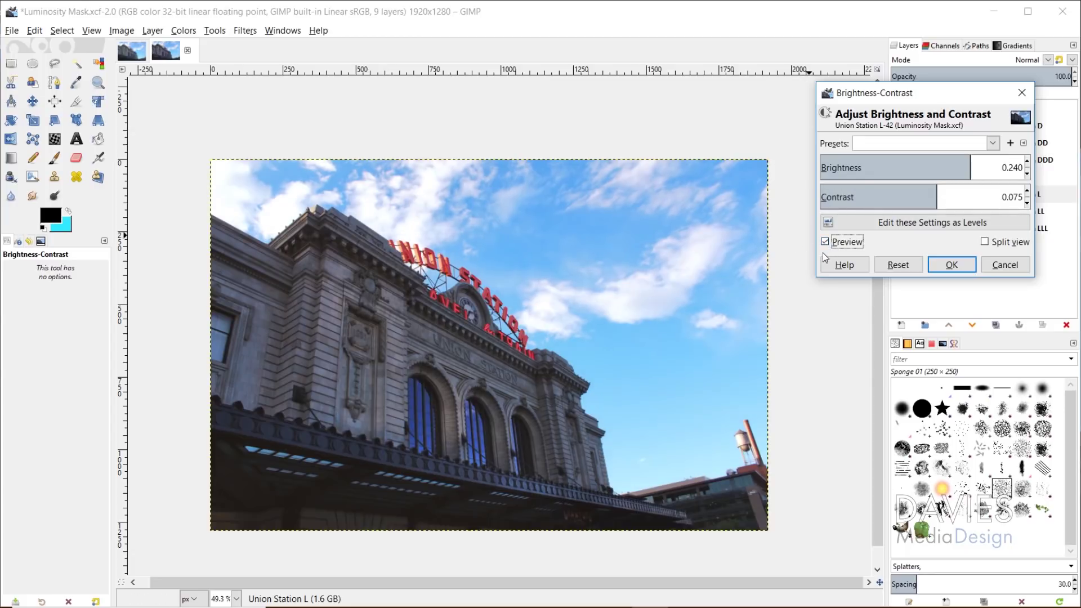
pyautogui.click(944, 266)
# Repeat the Brightness-Contrast adjustment on the Union Station LL and LLL layer images.
pyautogui.click(1013, 211)
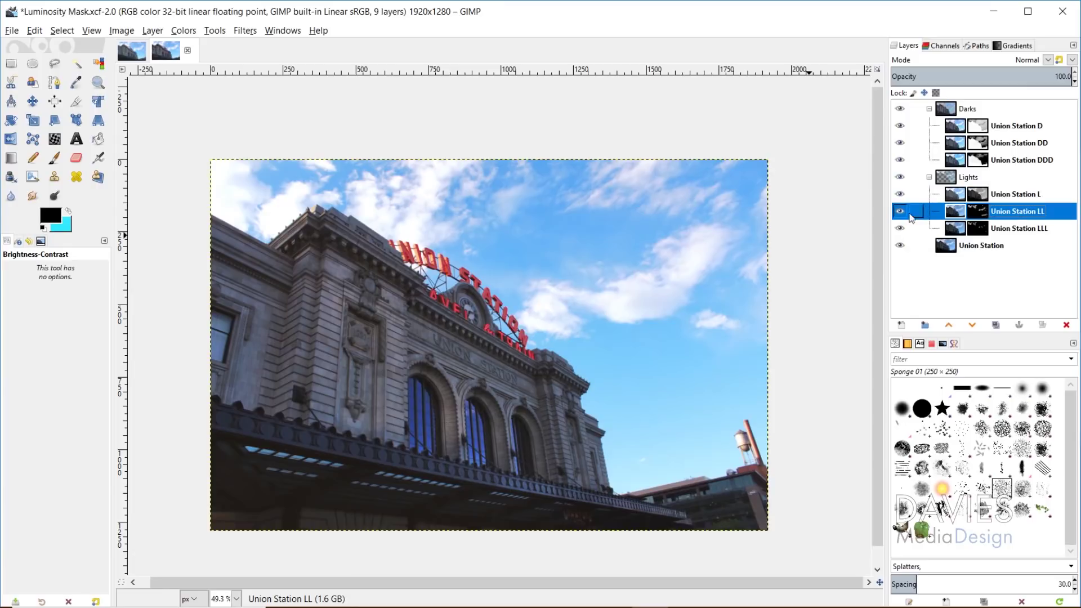
pyautogui.click(245, 32)
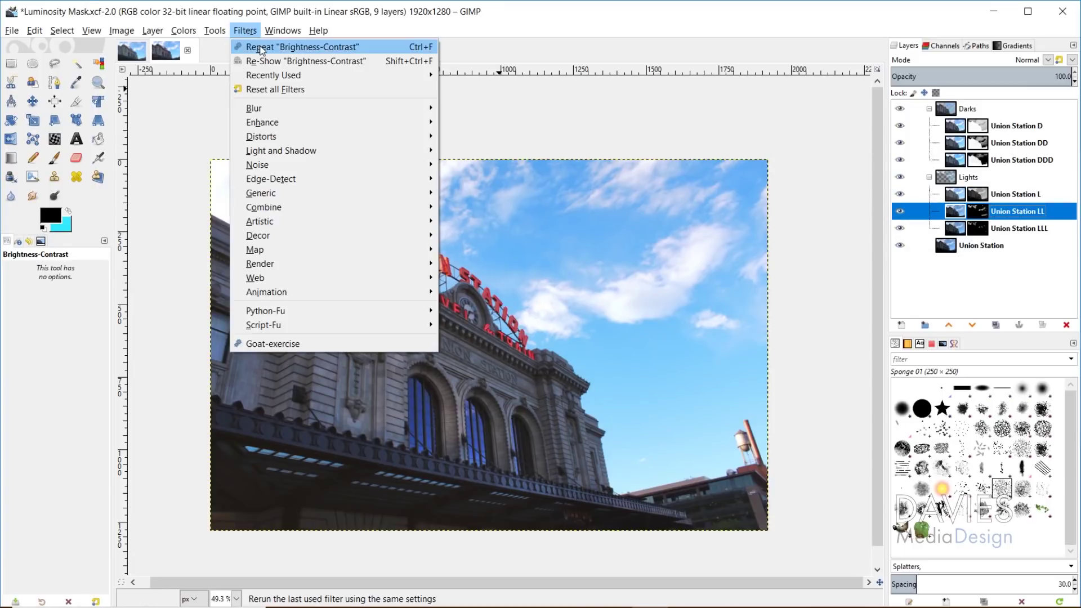
pyautogui.click(260, 48)
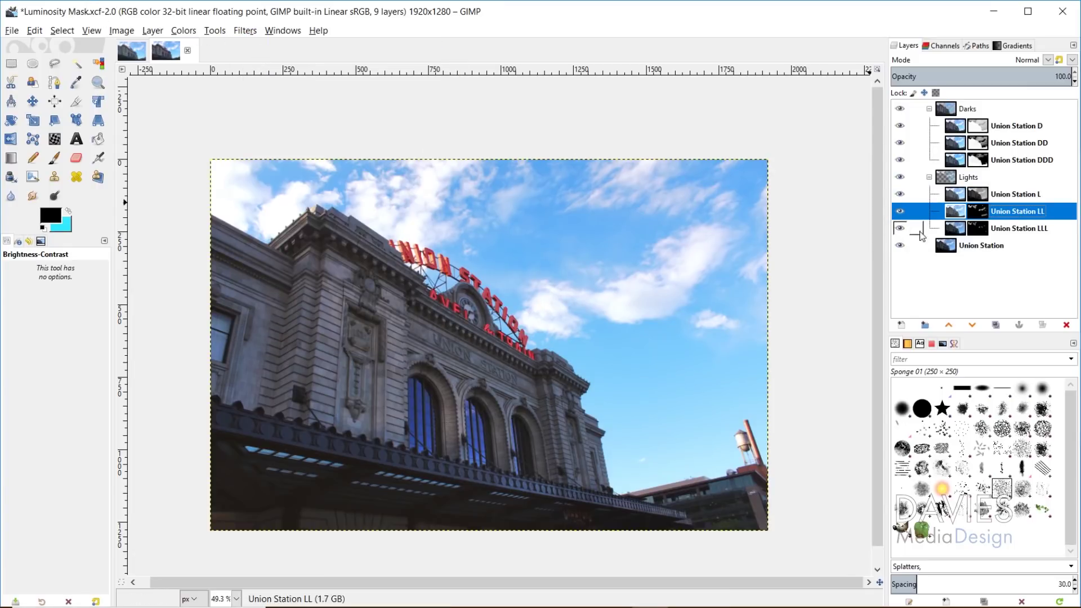
pyautogui.click(951, 231)
pyautogui.click(245, 30)
pyautogui.click(264, 46)
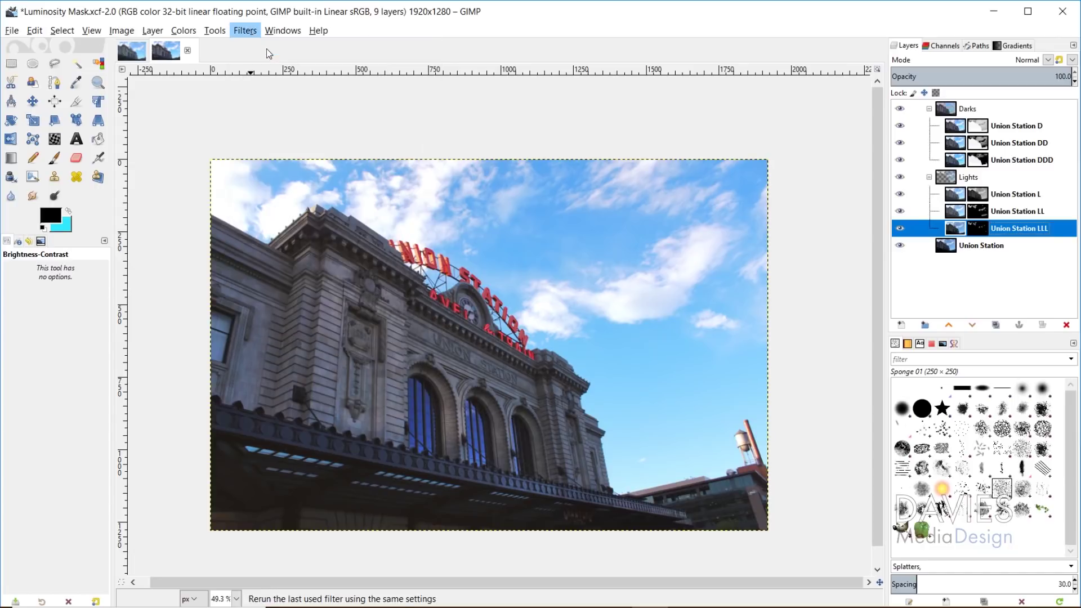
# Select the Union Station L layer image and compare the photo with the Lights group hidden and shown.
pyautogui.click(958, 195)
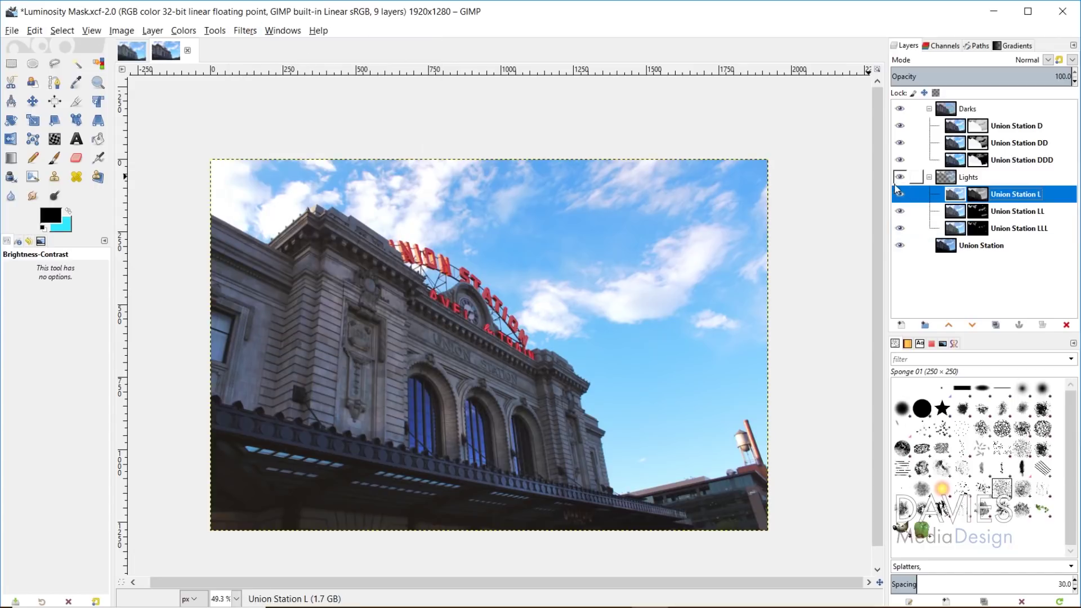
pyautogui.click(899, 177)
pyautogui.click(900, 178)
pyautogui.click(901, 178)
pyautogui.click(901, 178)
pyautogui.click(901, 178)
pyautogui.click(901, 178)
# Apply Levels to the Union Station L layer image with low input 1.60, gamma 1.18 and high input 96.80, checking the preview.
pyautogui.click(184, 31)
pyautogui.click(213, 160)
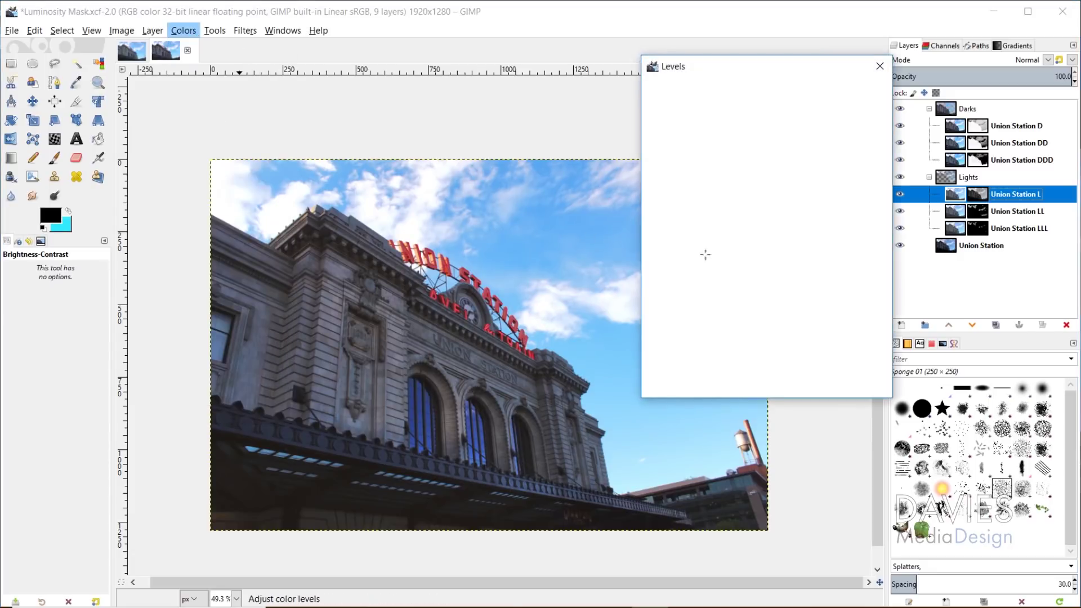
pyautogui.moveTo(668, 219); pyautogui.dragTo(670, 217)
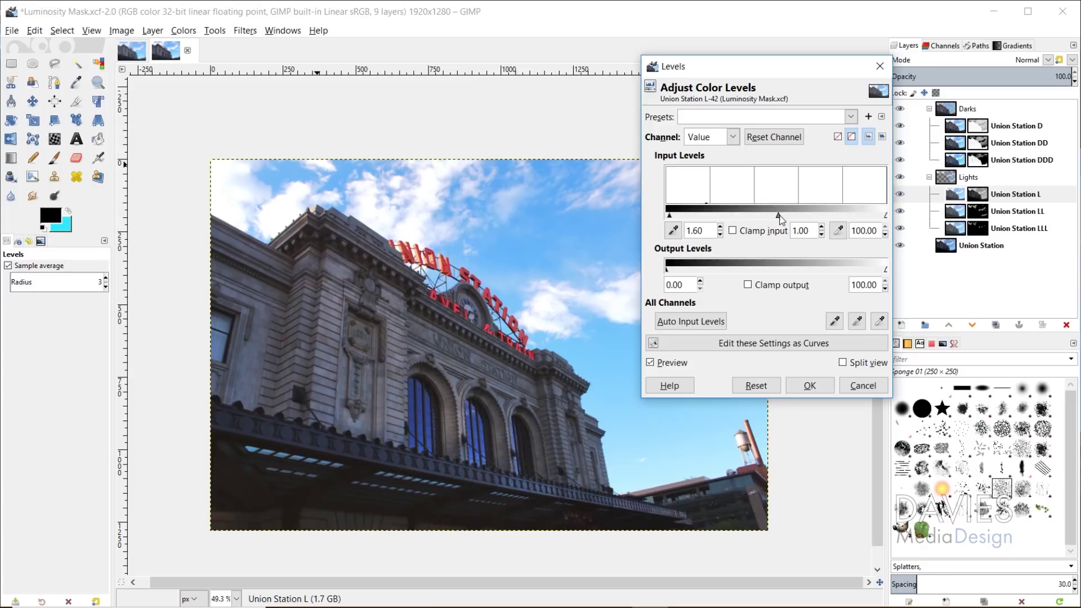
pyautogui.moveTo(761, 219); pyautogui.dragTo(772, 222)
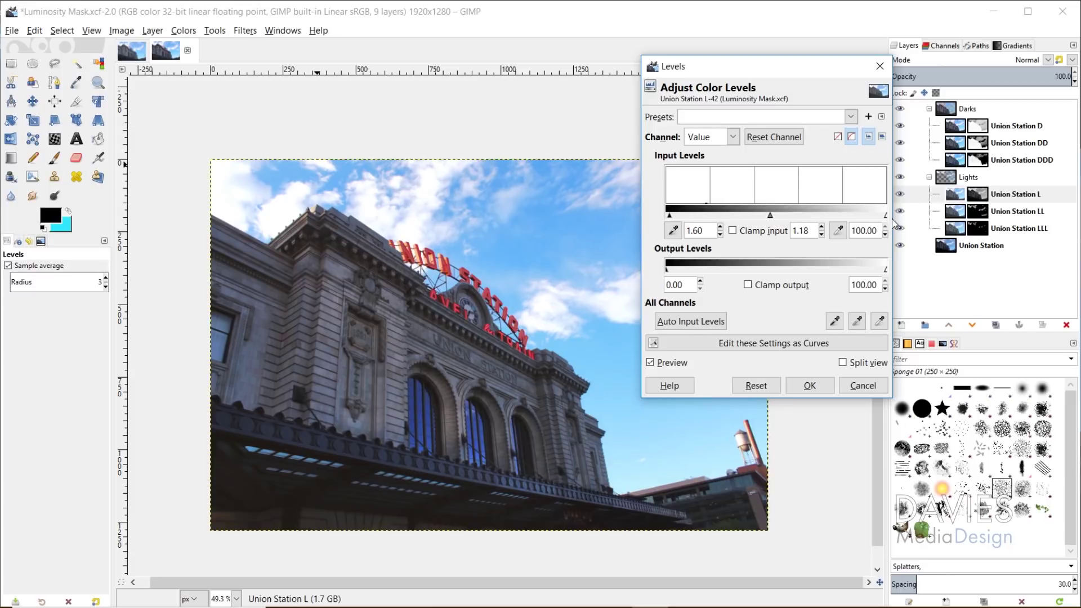
pyautogui.moveTo(887, 219); pyautogui.dragTo(880, 220)
pyautogui.click(650, 363)
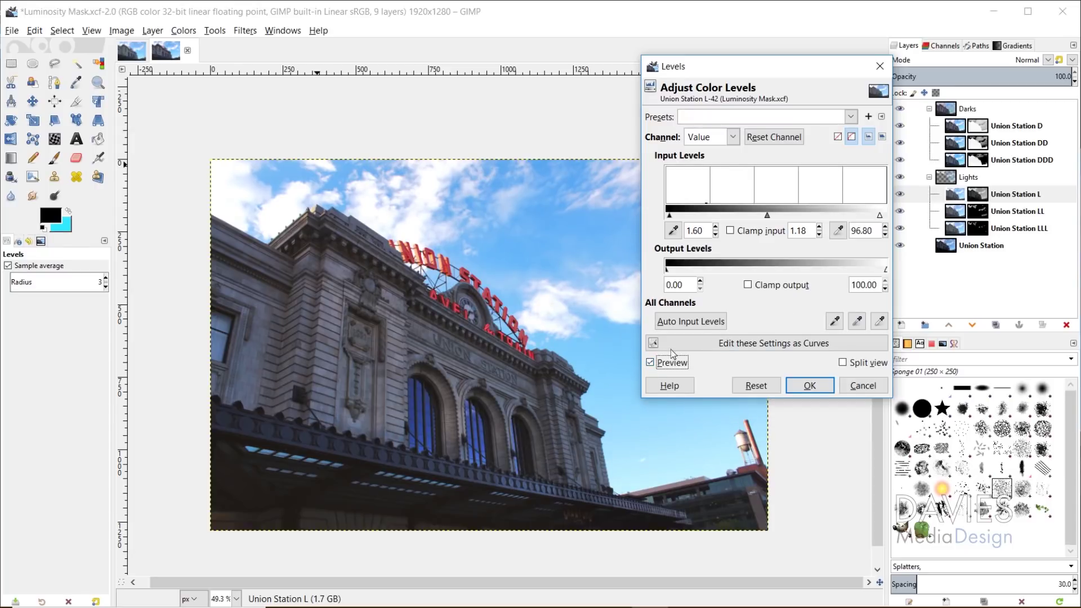
pyautogui.click(810, 386)
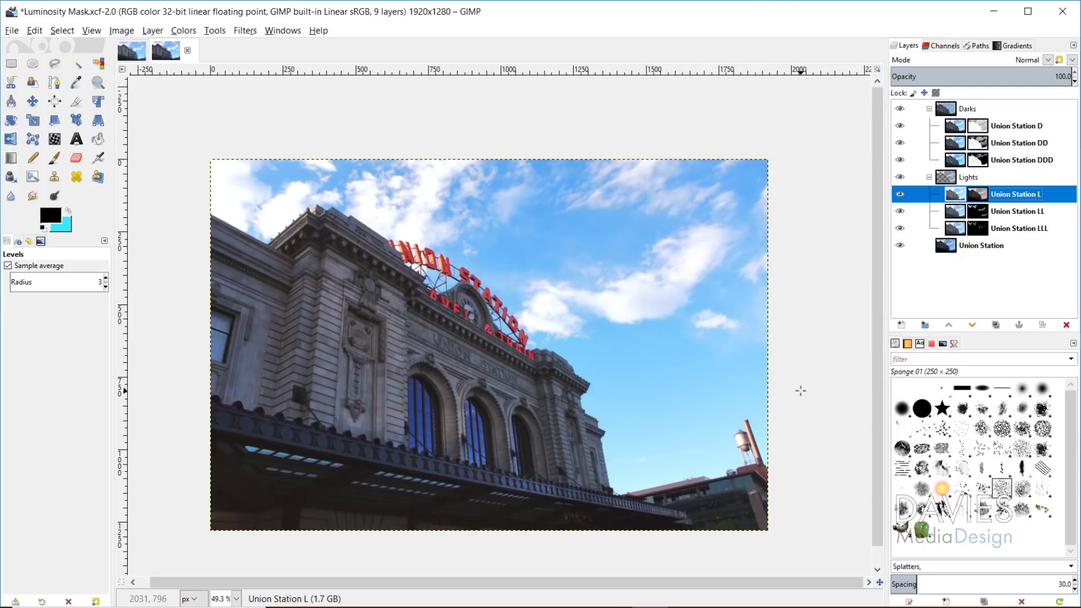
# Repeat the Levels adjustment on the Union Station LL and LLL layer images.
pyautogui.click(958, 212)
pyautogui.click(244, 31)
pyautogui.click(252, 43)
pyautogui.click(970, 228)
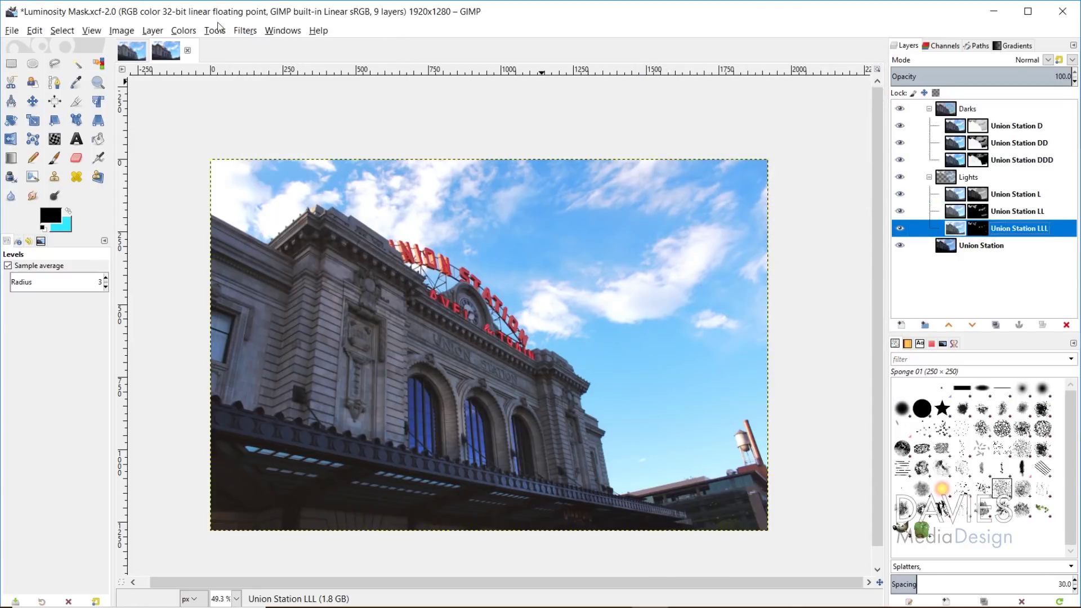
pyautogui.click(251, 29)
pyautogui.click(256, 43)
# Apply a gentle S-shaped Value curve to the Union Station L layer image, anchoring the midpoint, lowering the shadows and raising the highlights.
pyautogui.click(956, 194)
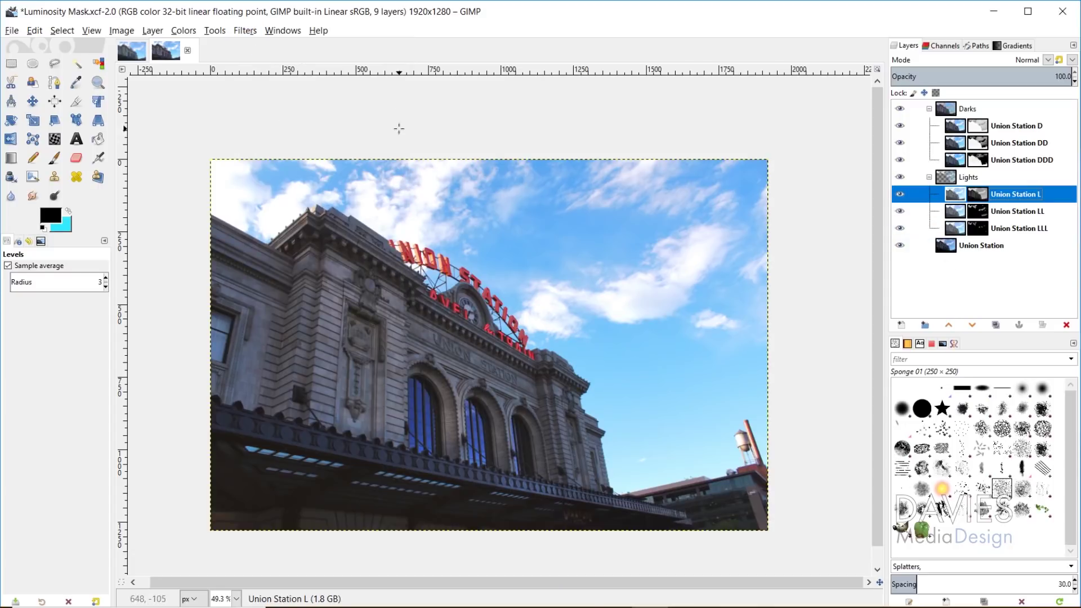
pyautogui.click(190, 33)
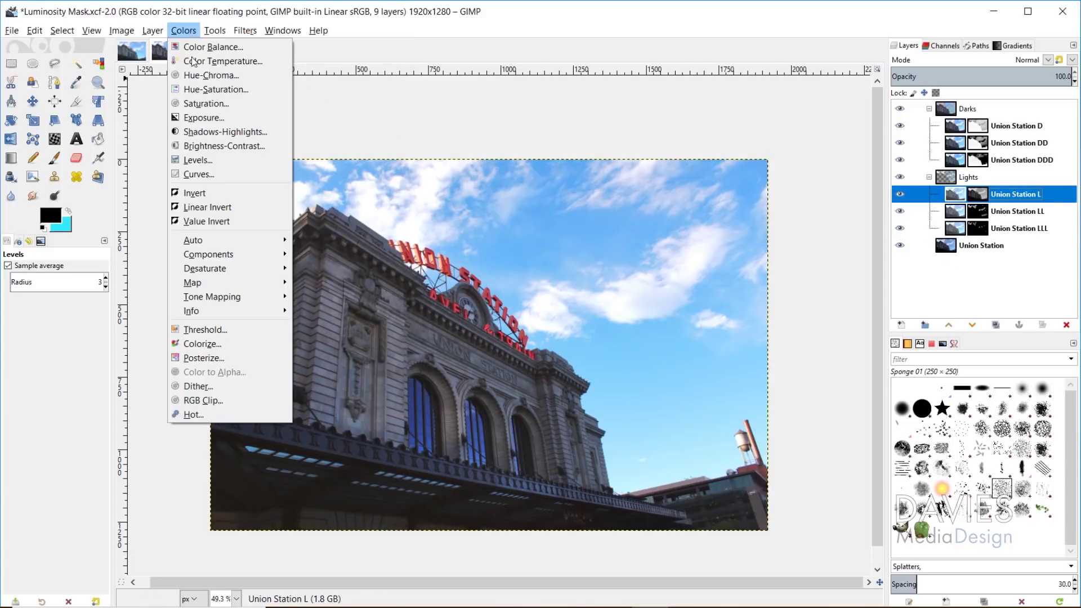
pyautogui.click(208, 173)
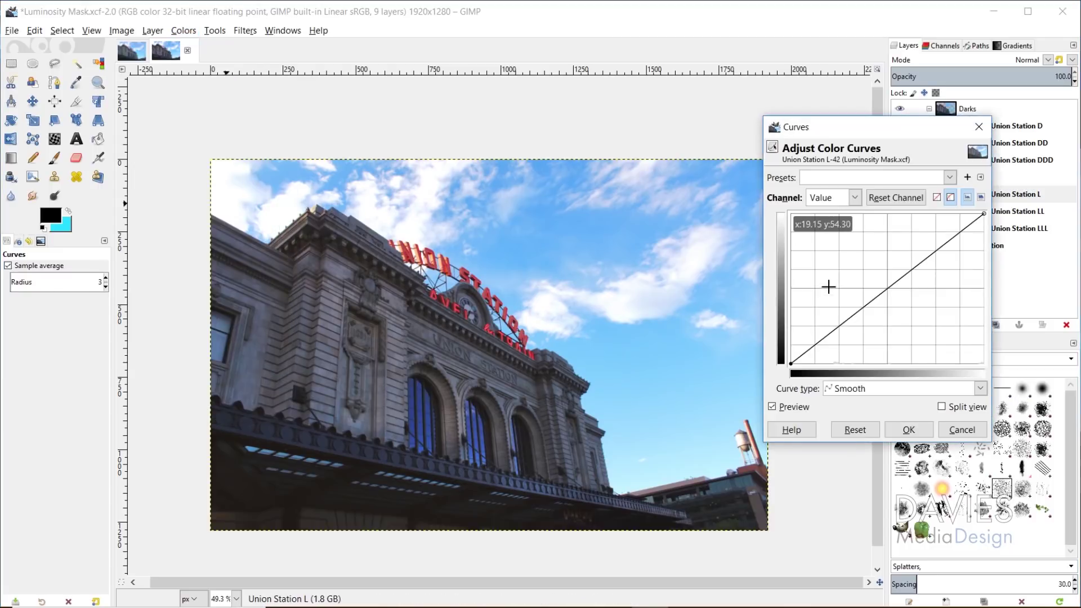
pyautogui.click(887, 288)
pyautogui.moveTo(843, 321); pyautogui.dragTo(847, 326)
pyautogui.moveTo(929, 254)
pyautogui.mouseDown()
pyautogui.moveTo(919, 236)
pyautogui.moveTo(929, 246)
pyautogui.mouseUp()
pyautogui.click(773, 406)
pyautogui.click(773, 406)
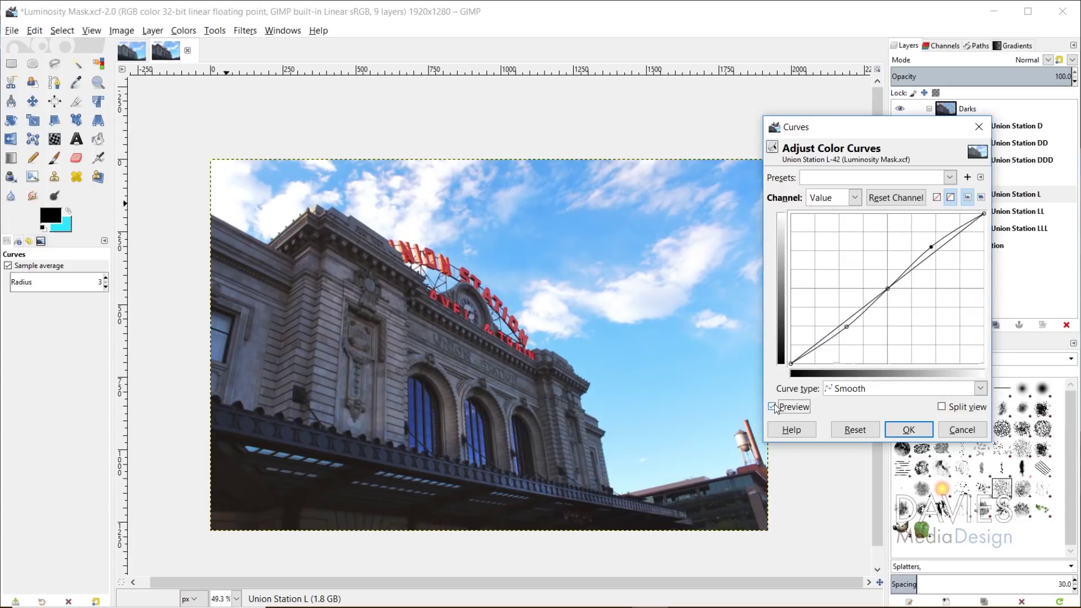
pyautogui.click(908, 429)
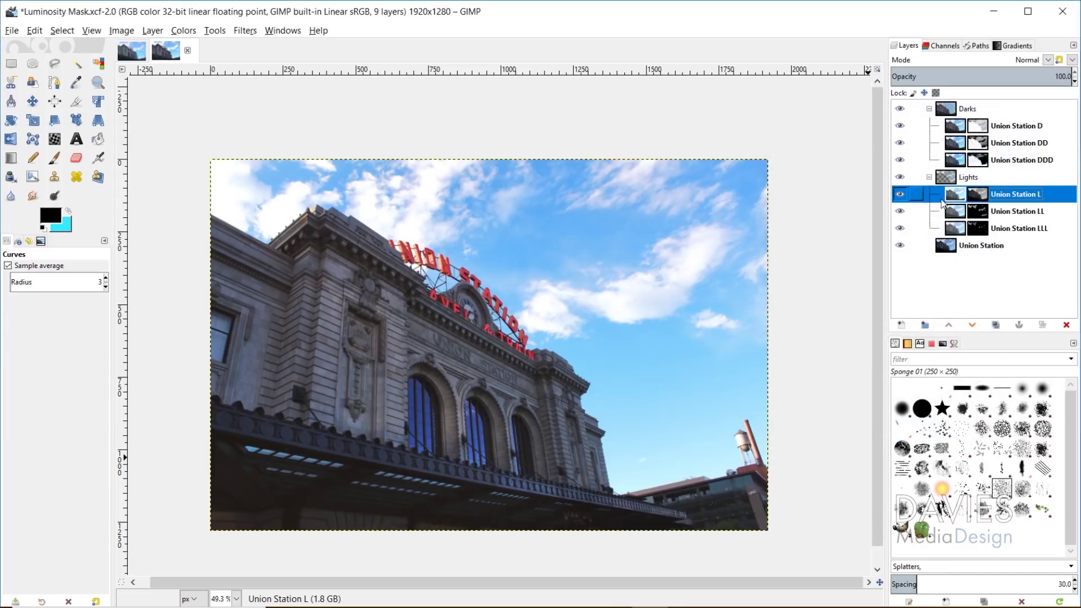
# Repeat the Curves adjustment on the Union Station LL and LLL layer images.
pyautogui.click(945, 211)
pyautogui.click(244, 31)
pyautogui.press('Escape')
pyautogui.click(914, 228)
pyautogui.click(251, 30)
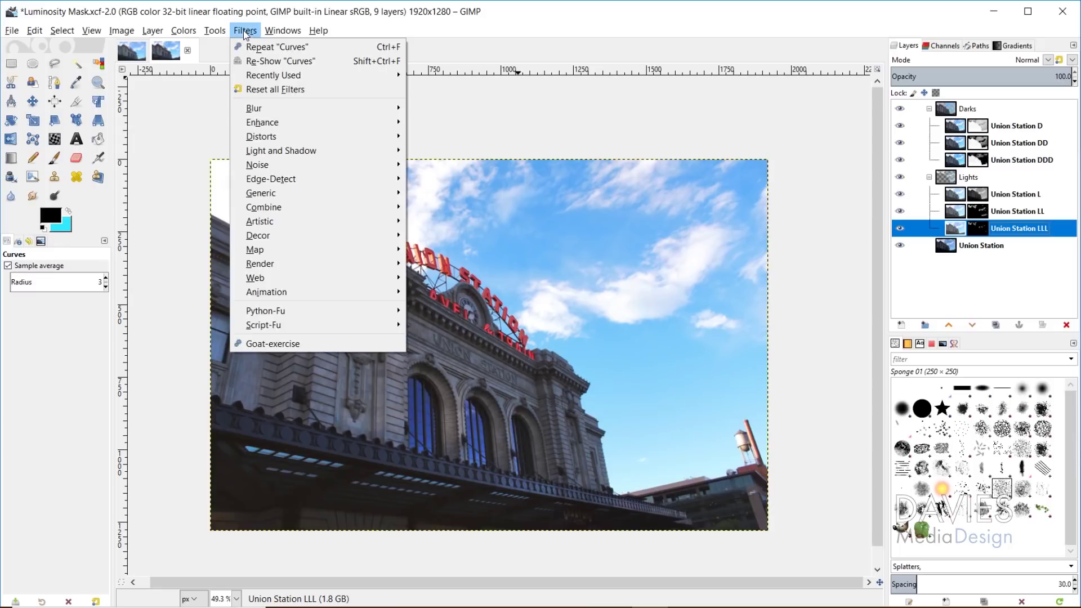
pyautogui.click(252, 49)
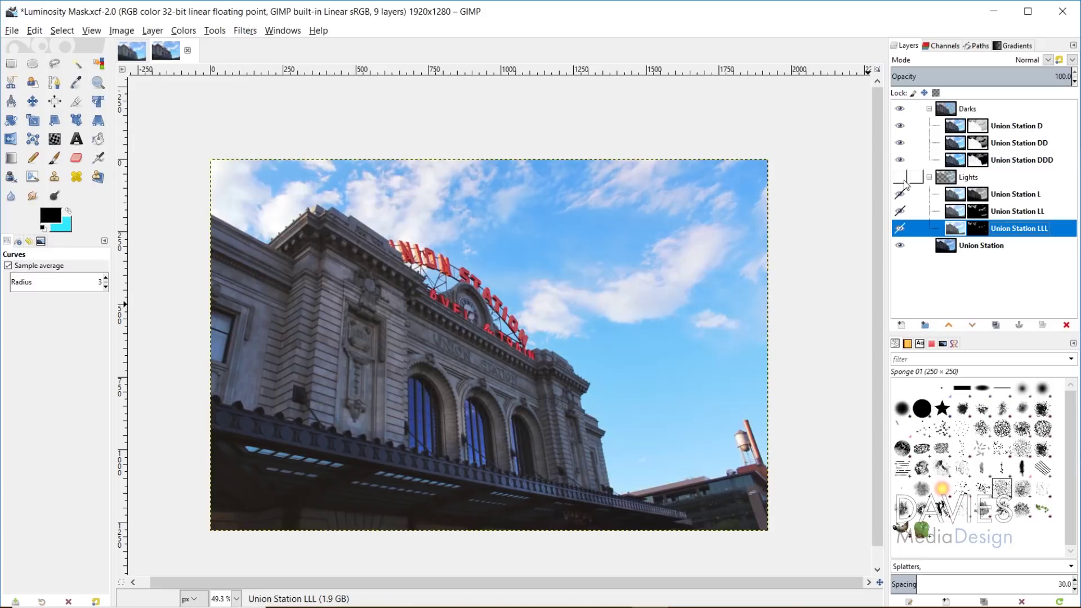
# Apply Saturation with a scale of 1.514 to the Union Station L layer image.
pyautogui.click(915, 194)
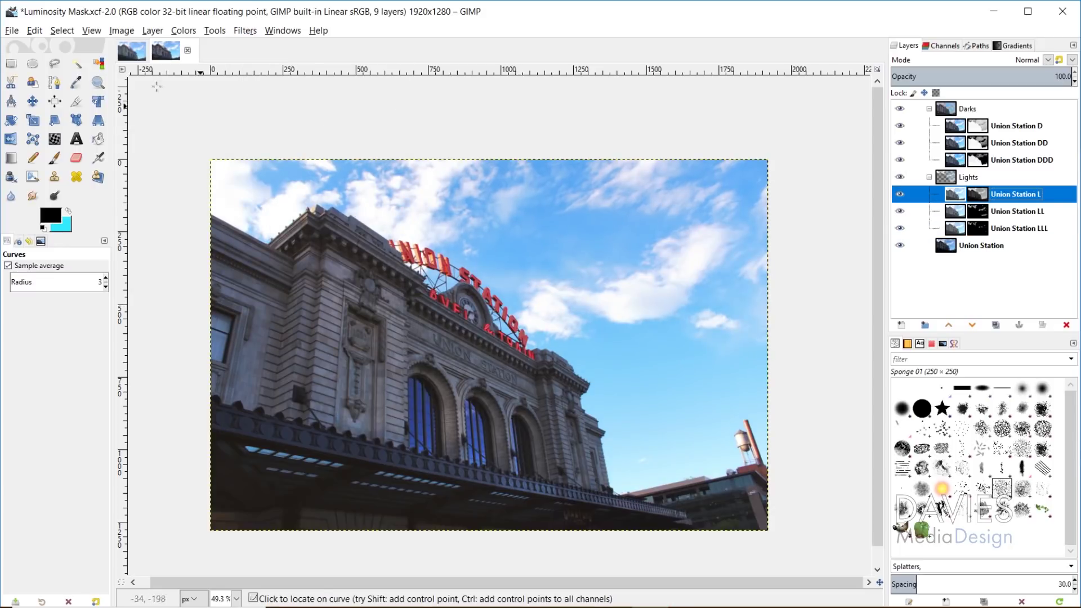
pyautogui.click(183, 30)
pyautogui.click(206, 103)
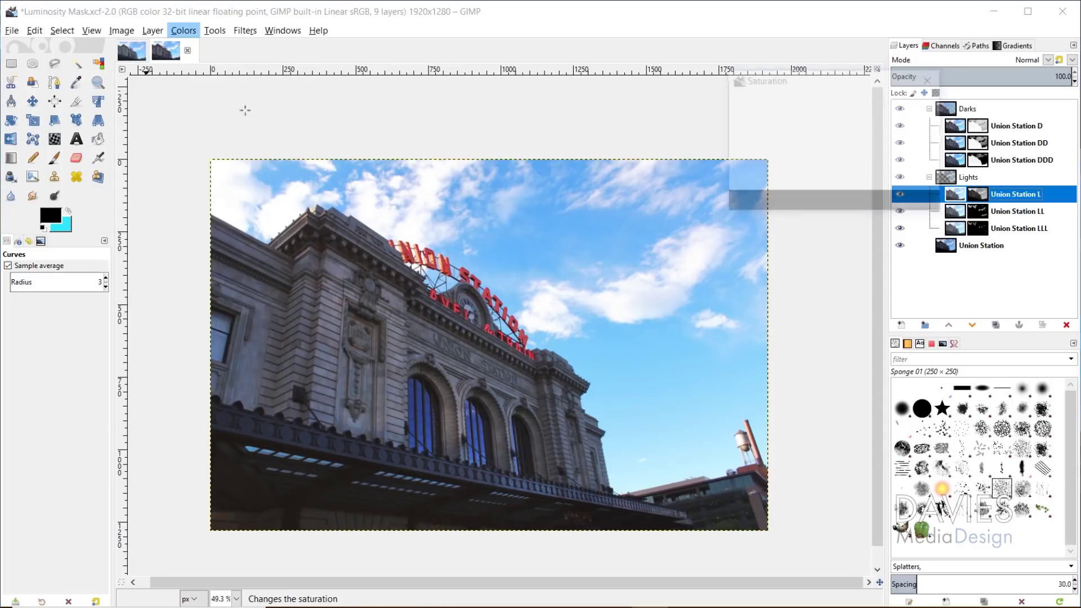
pyautogui.moveTo(838, 149); pyautogui.dragTo(883, 149)
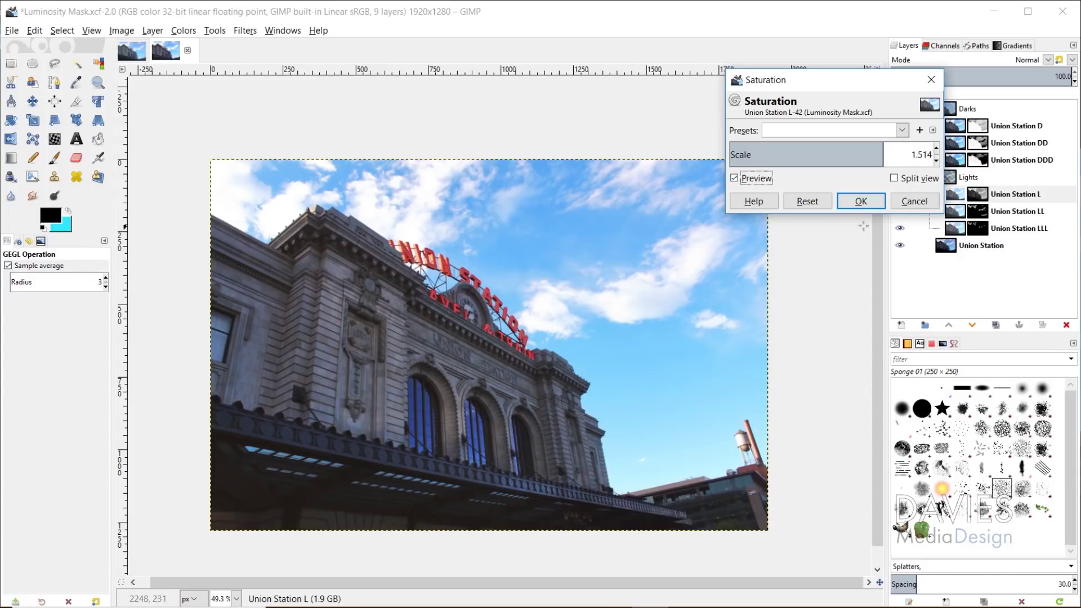
pyautogui.click(860, 201)
# Repeat the Saturation adjustment on the Union Station LL and LLL layer images.
pyautogui.click(957, 211)
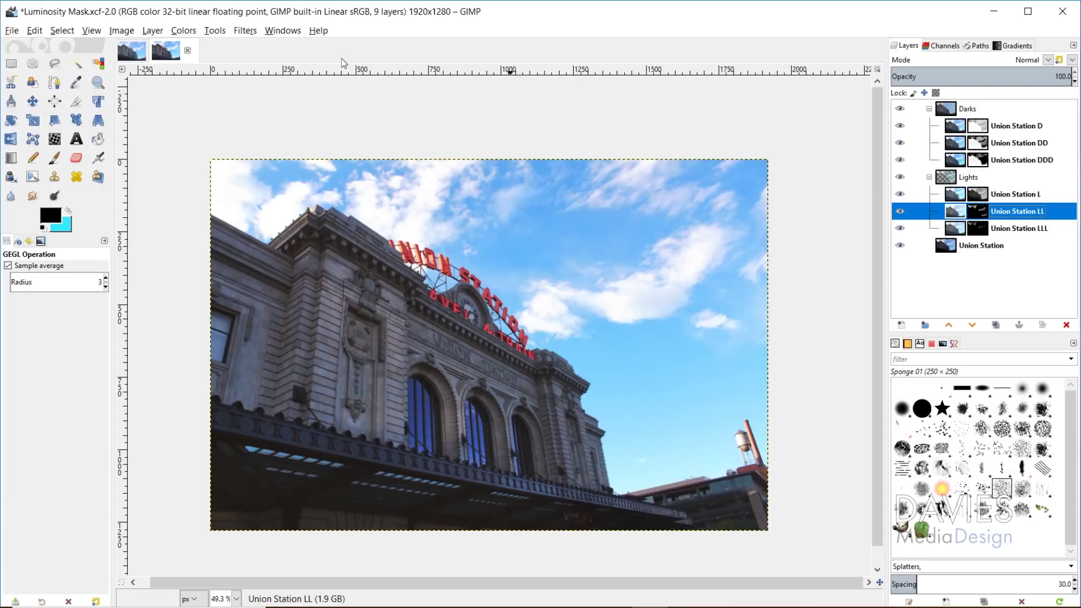
pyautogui.click(244, 31)
pyautogui.click(254, 45)
pyautogui.click(956, 229)
pyautogui.click(246, 30)
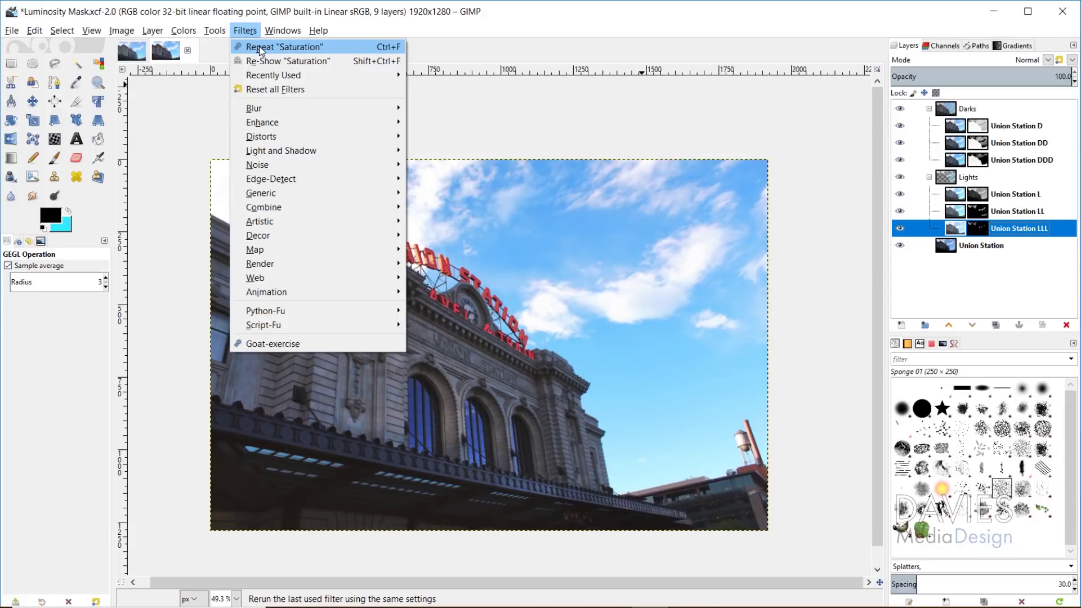
pyautogui.click(260, 48)
# Start Color Balance on Union Station L, setting the midtones' magenta-green to -11.6 and yellow-blue to 10.7, and shift cyan-red toward cyan.
pyautogui.press('pageup')
pyautogui.press('pageup')
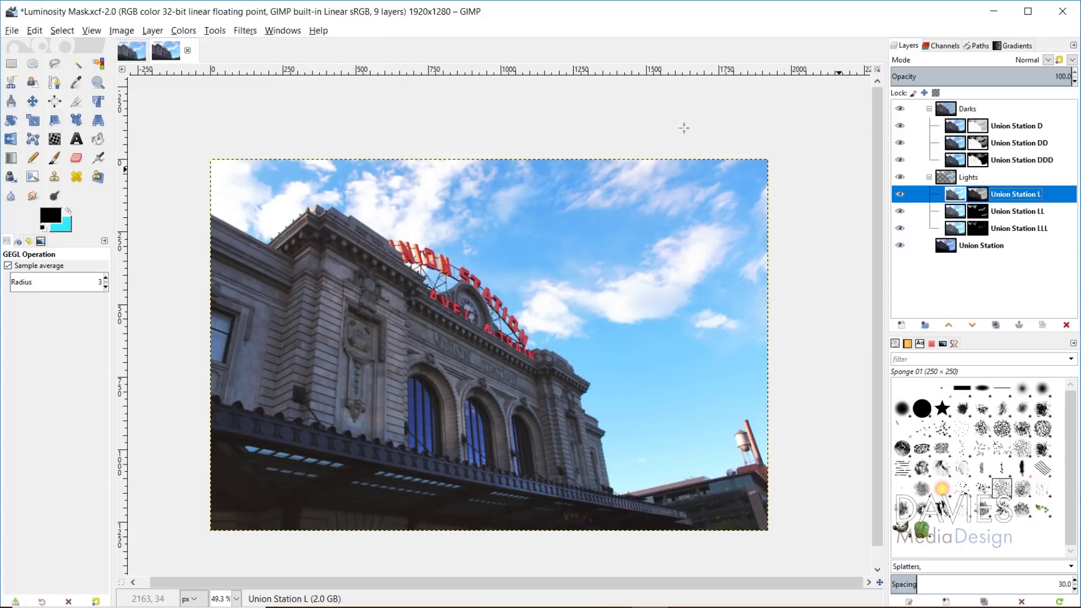
pyautogui.click(195, 31)
pyautogui.click(217, 43)
pyautogui.click(846, 280)
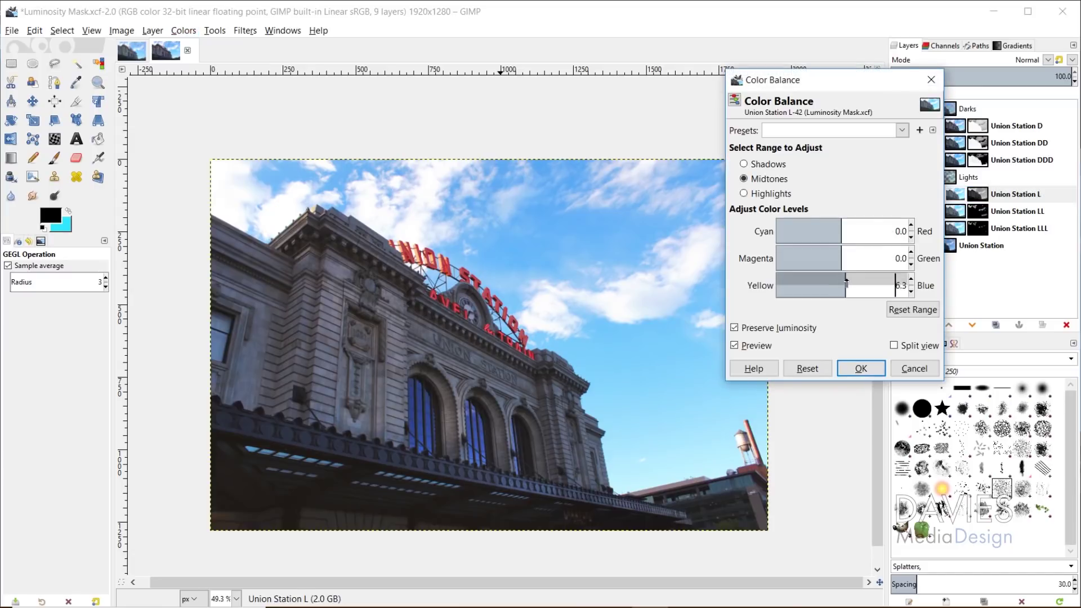
pyautogui.moveTo(846, 279); pyautogui.dragTo(850, 282)
pyautogui.click(833, 258)
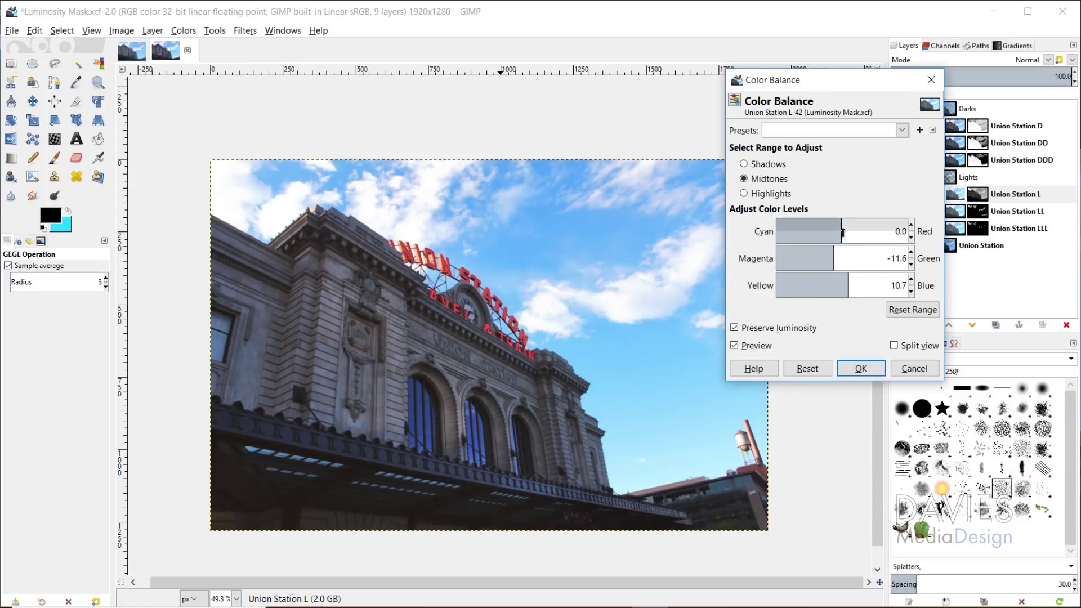
pyautogui.moveTo(838, 232); pyautogui.dragTo(937, 236)
pyautogui.click(830, 231)
# Set the shadows' yellow-blue level to 8.0 and fine-tune their cyan-red and magenta-green levels.
pyautogui.click(744, 164)
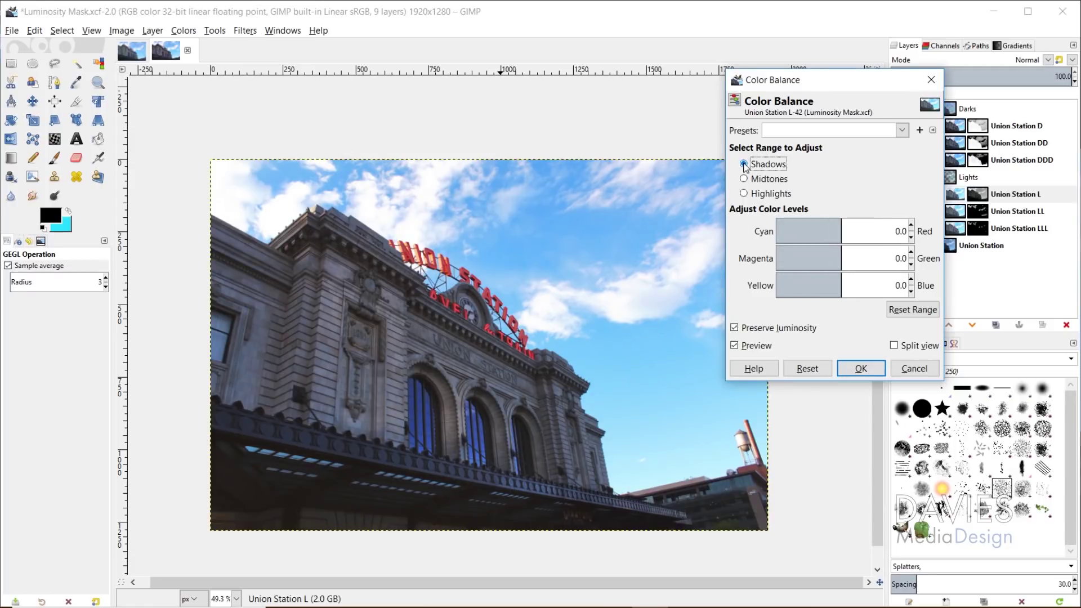
pyautogui.click(846, 282)
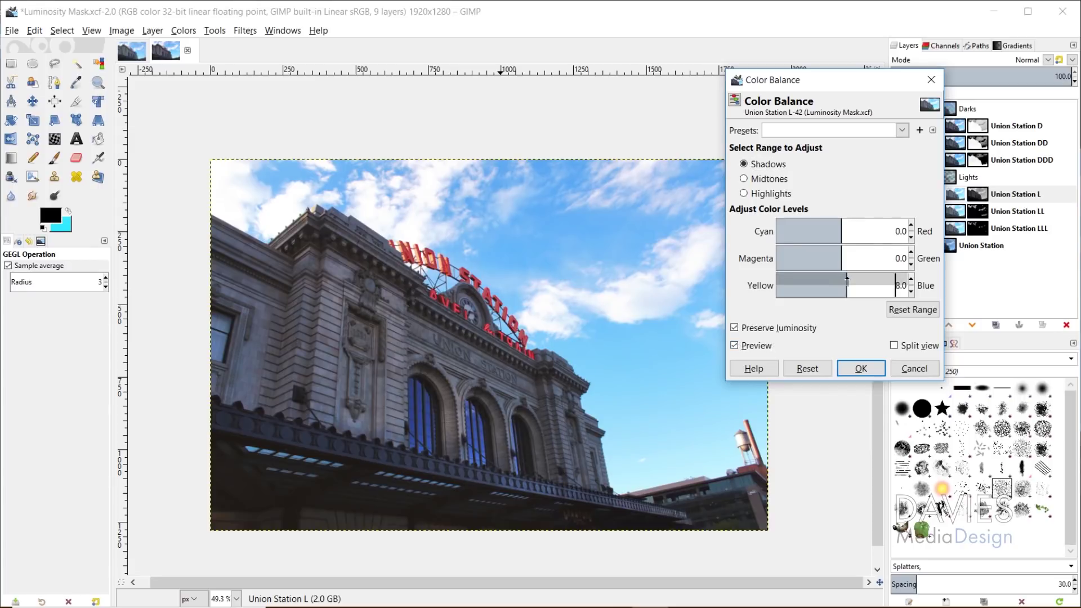
pyautogui.click(840, 231)
pyautogui.click(839, 257)
# Set the highlights' cyan-red level to -8.0 and yellow-blue to 7.1, compare the preview off and on, and apply Color Balance.
pyautogui.click(743, 193)
pyautogui.click(835, 231)
pyautogui.click(845, 285)
pyautogui.click(734, 345)
pyautogui.click(734, 346)
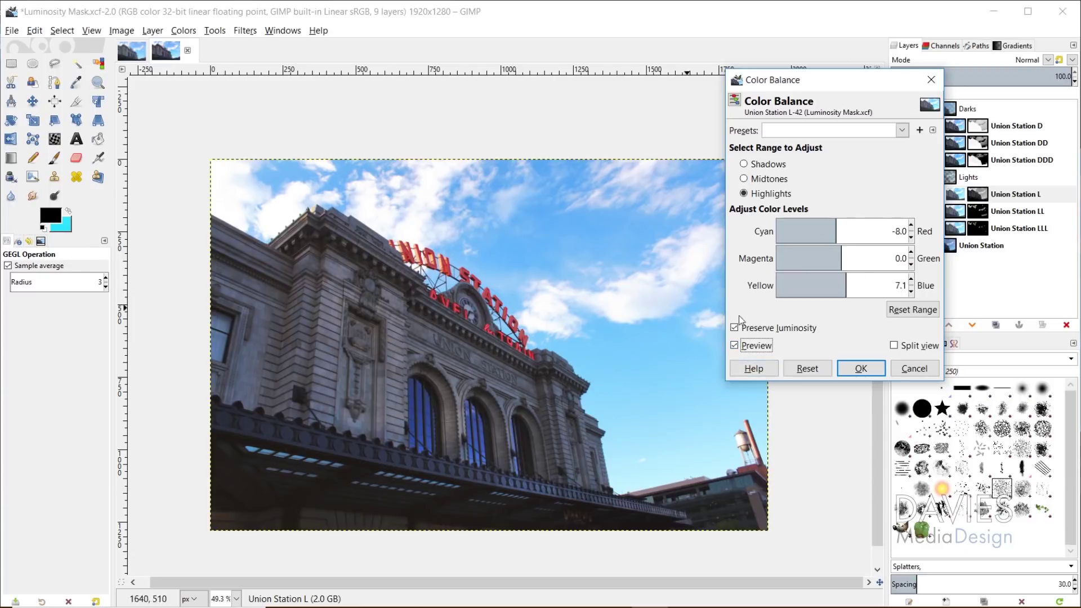
pyautogui.click(870, 369)
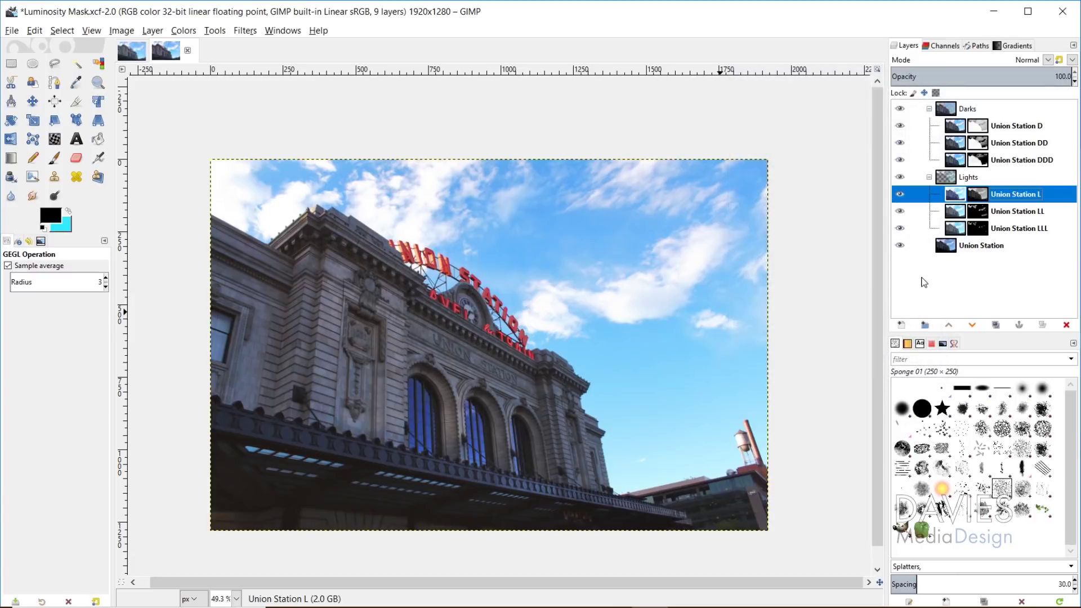
# Compare the photo with the Lights group hidden and shown, and the original Union Station layer alone against all layers.
pyautogui.click(901, 178)
pyautogui.click(901, 178)
pyautogui.click(607, 351)
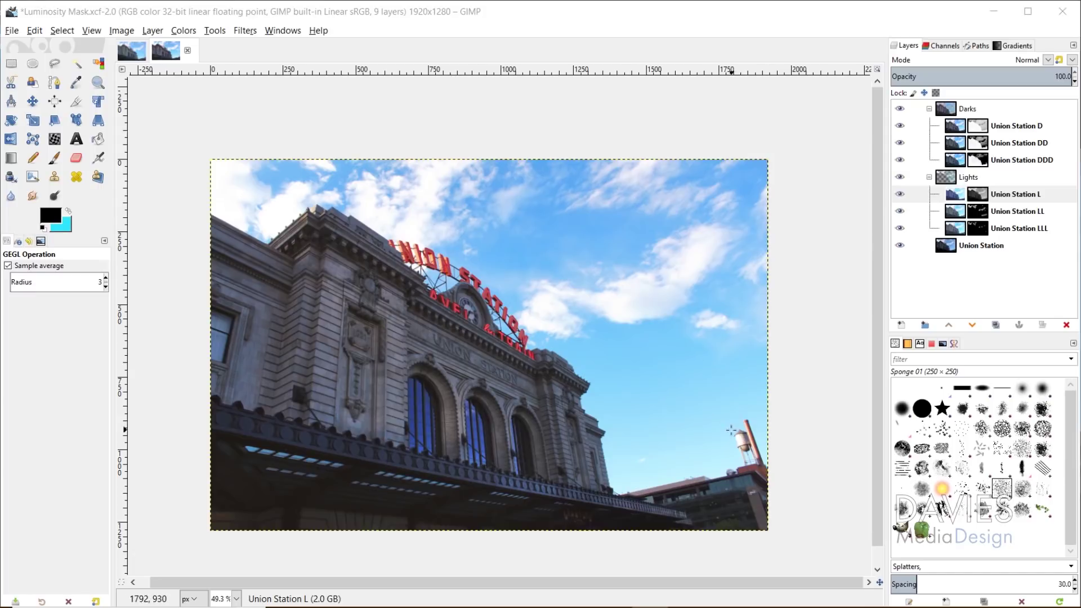
pyautogui.keyDown('shift'); pyautogui.click(900, 245); pyautogui.keyUp('shift')
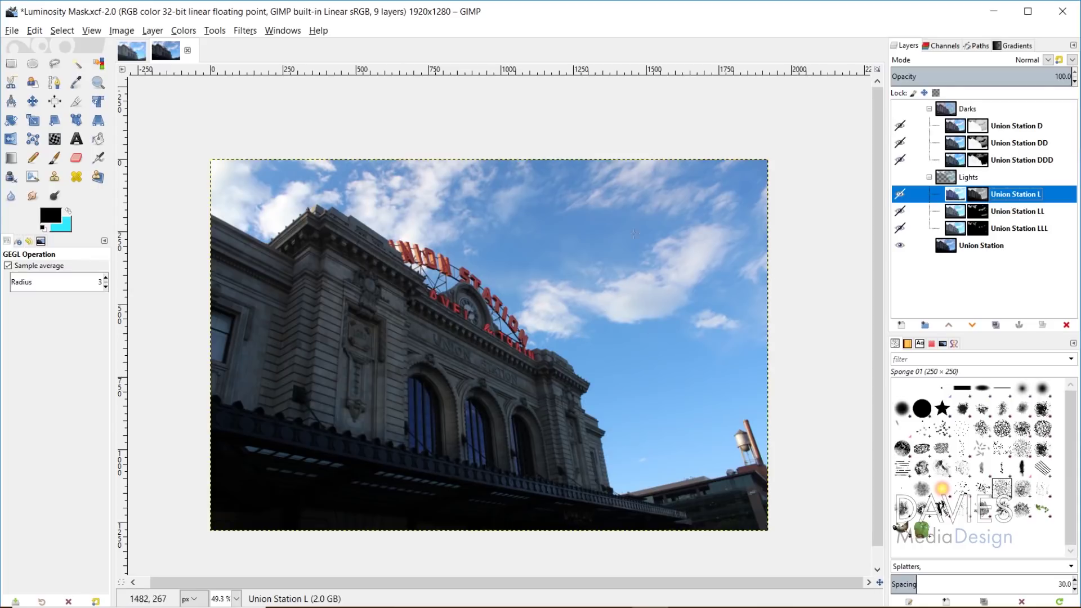
pyautogui.keyDown('shift'); pyautogui.click(899, 246); pyautogui.keyUp('shift')
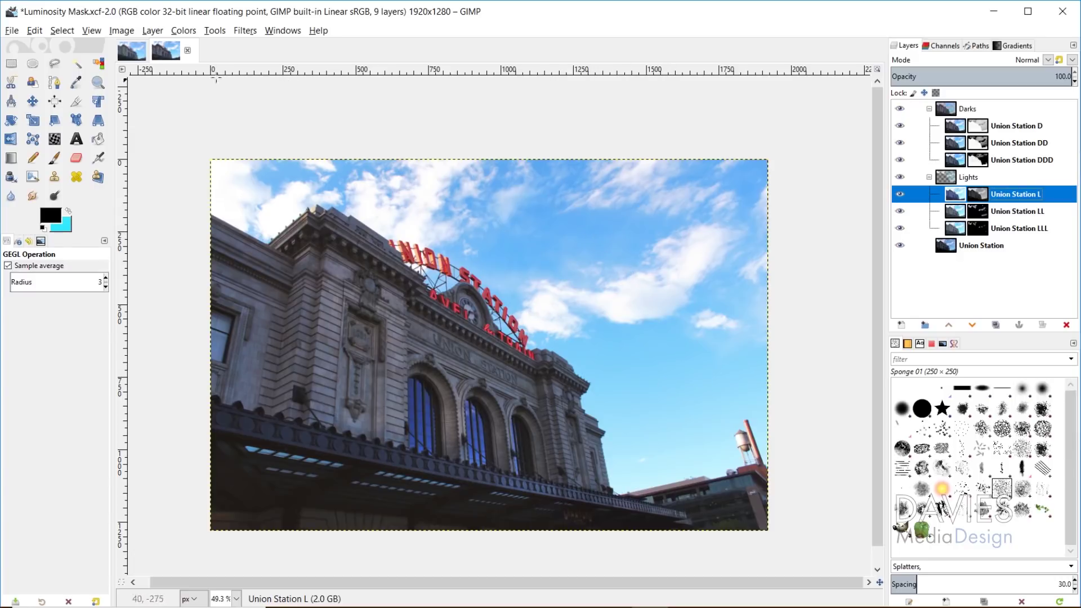
# Show the Full Edit Method layer in the Union Station Photo Edited Final image and compare it with the Luminosity Mask image.
pyautogui.click(135, 56)
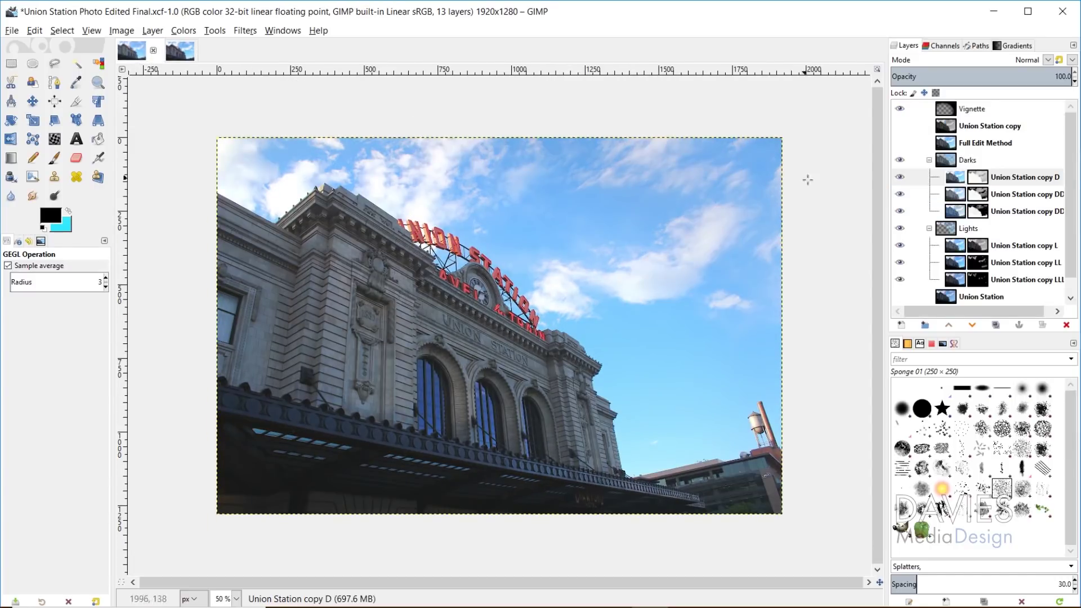
pyautogui.click(899, 148)
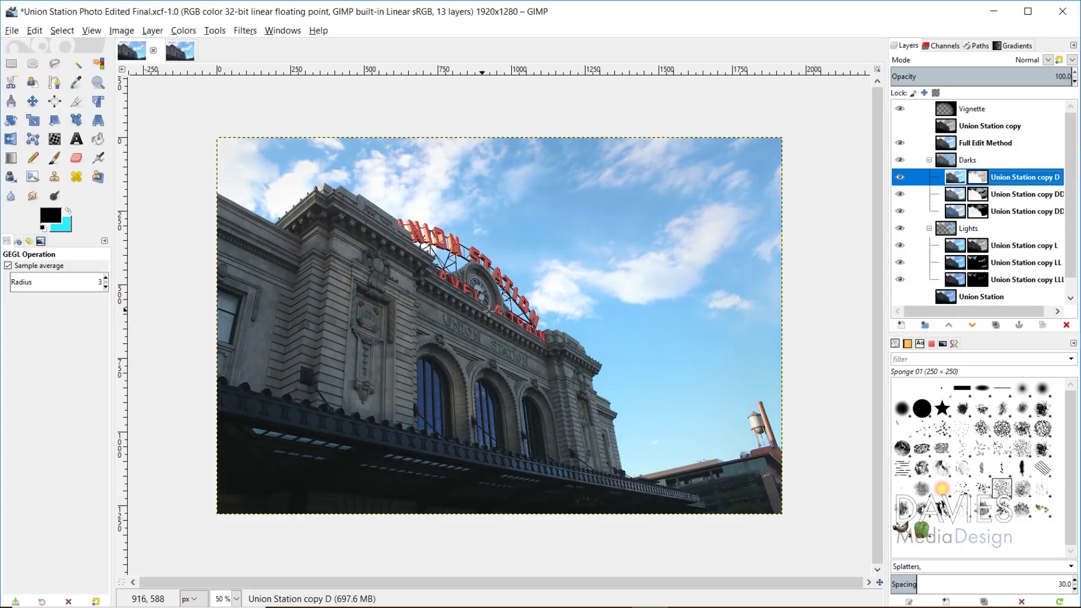
pyautogui.click(177, 55)
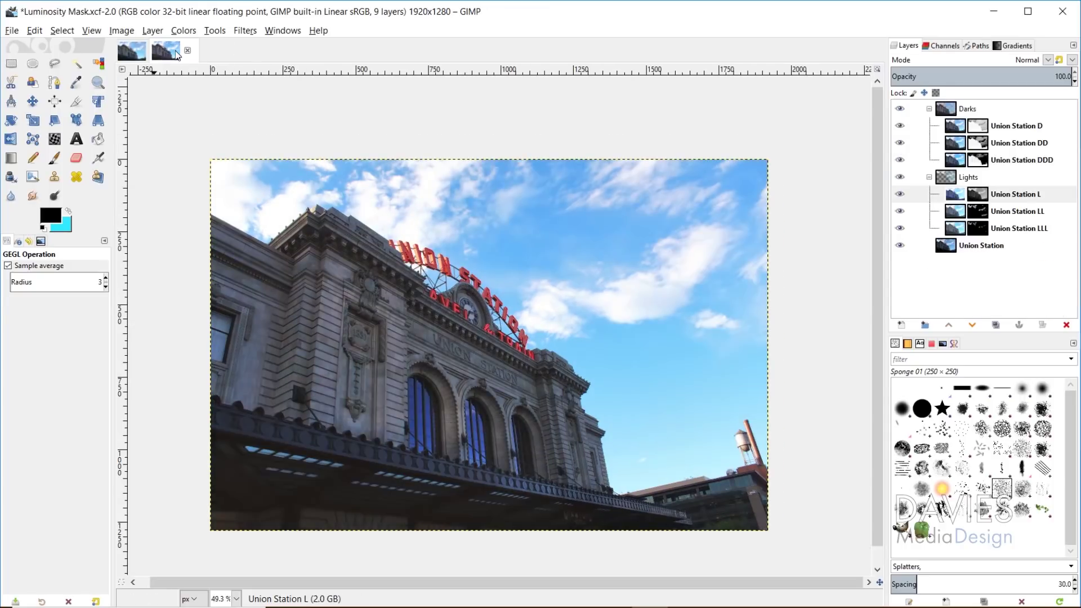
pyautogui.click(130, 54)
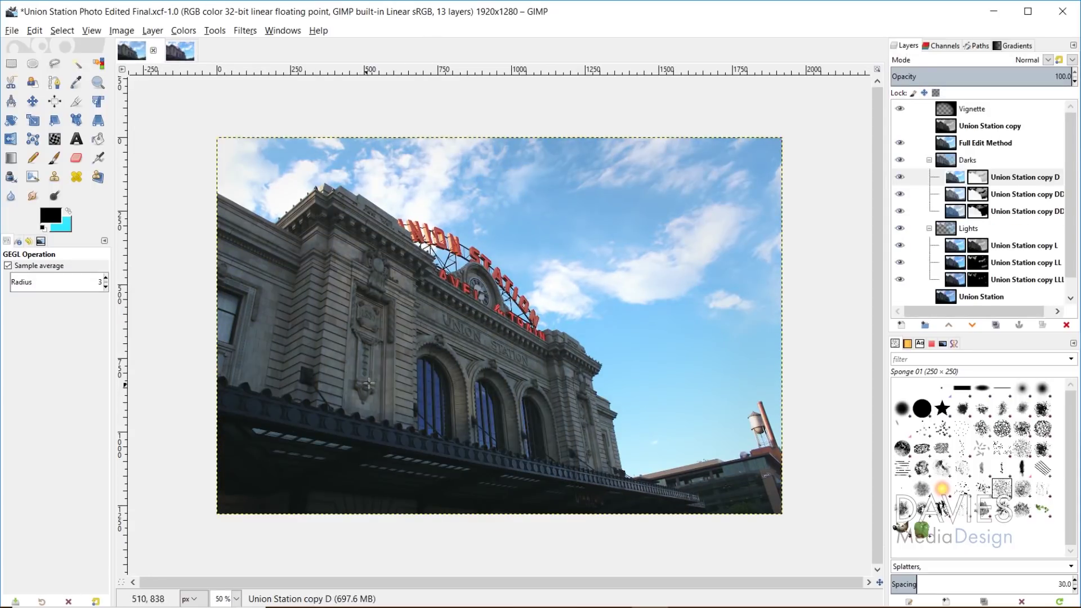
pyautogui.click(179, 52)
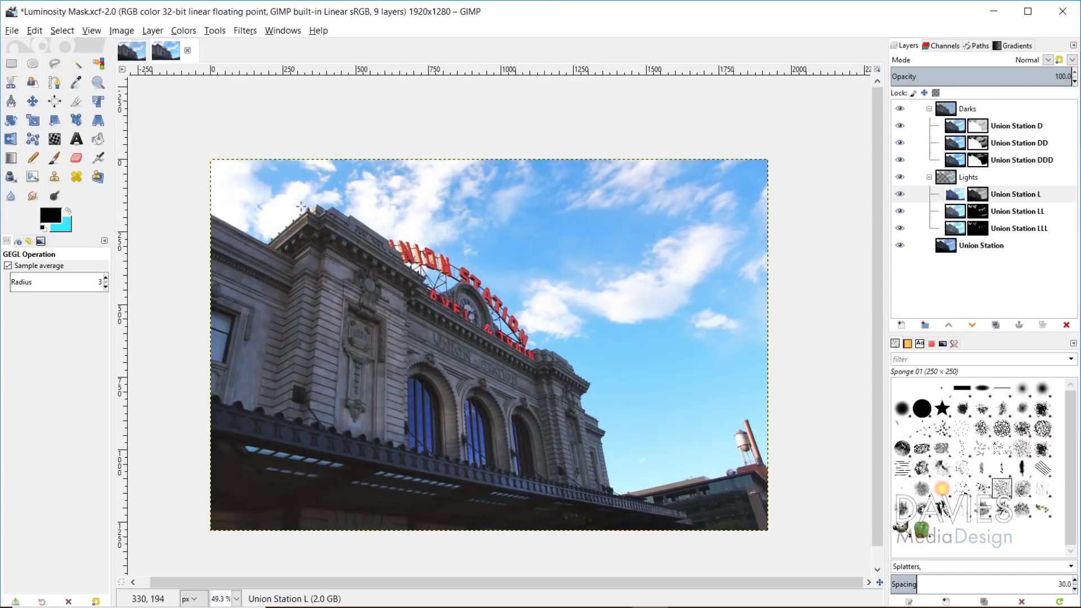
pyautogui.click(148, 56)
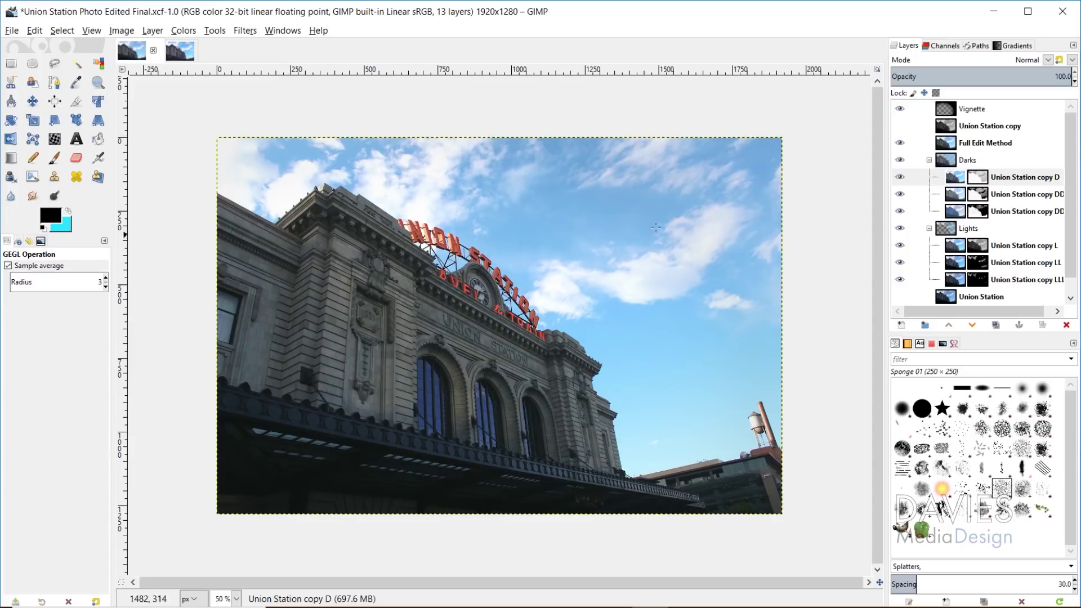
pyautogui.click(190, 56)
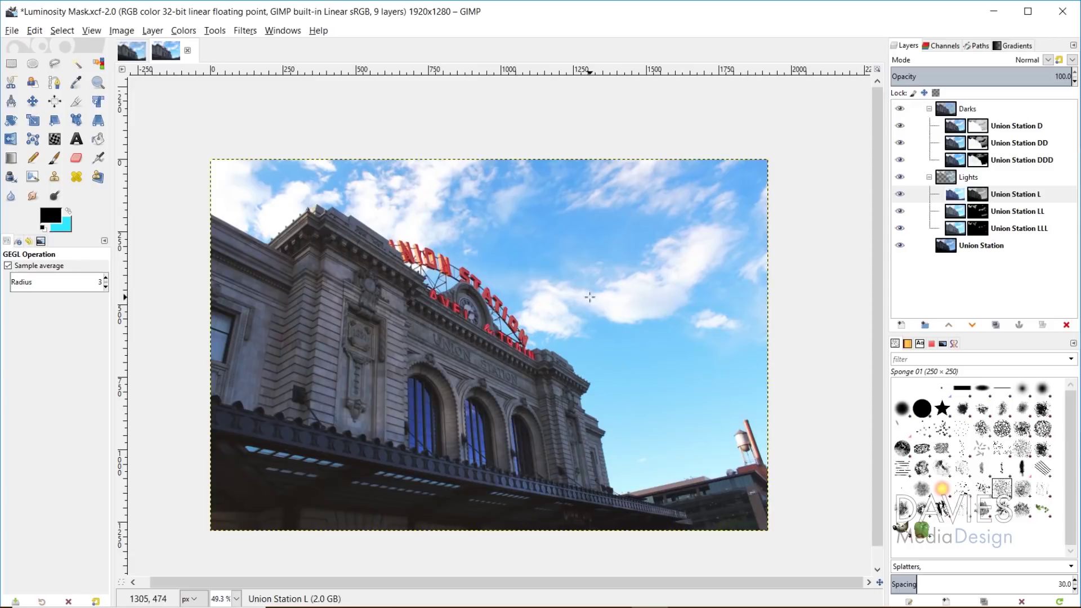
# Sharpen the Union Station D layer using Unsharp Mask with a standard deviation of 0.500 and a scale of 3.000.
pyautogui.click(966, 127)
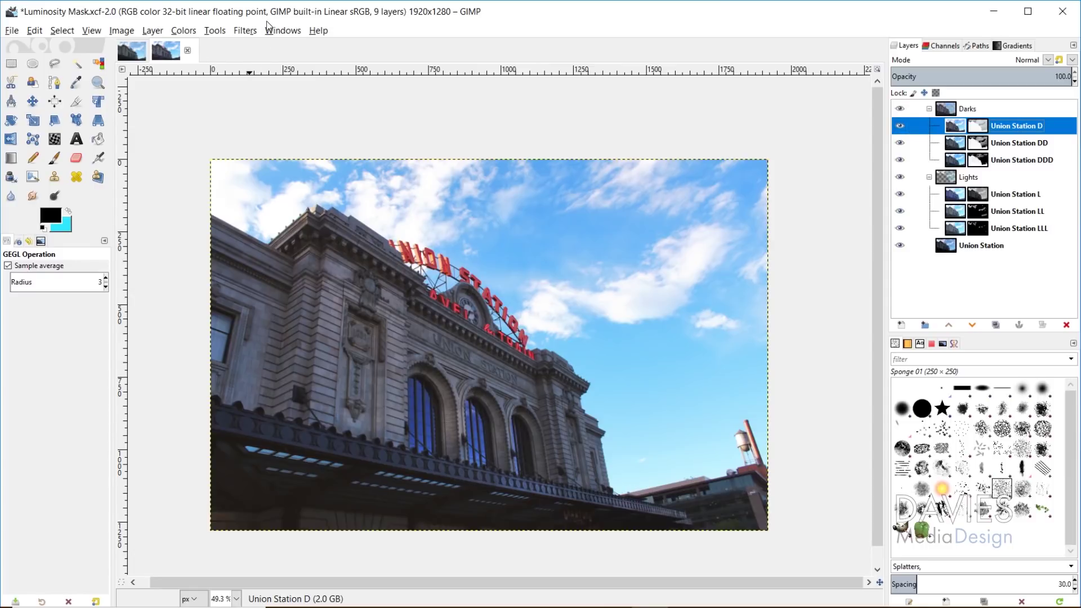
pyautogui.click(251, 33)
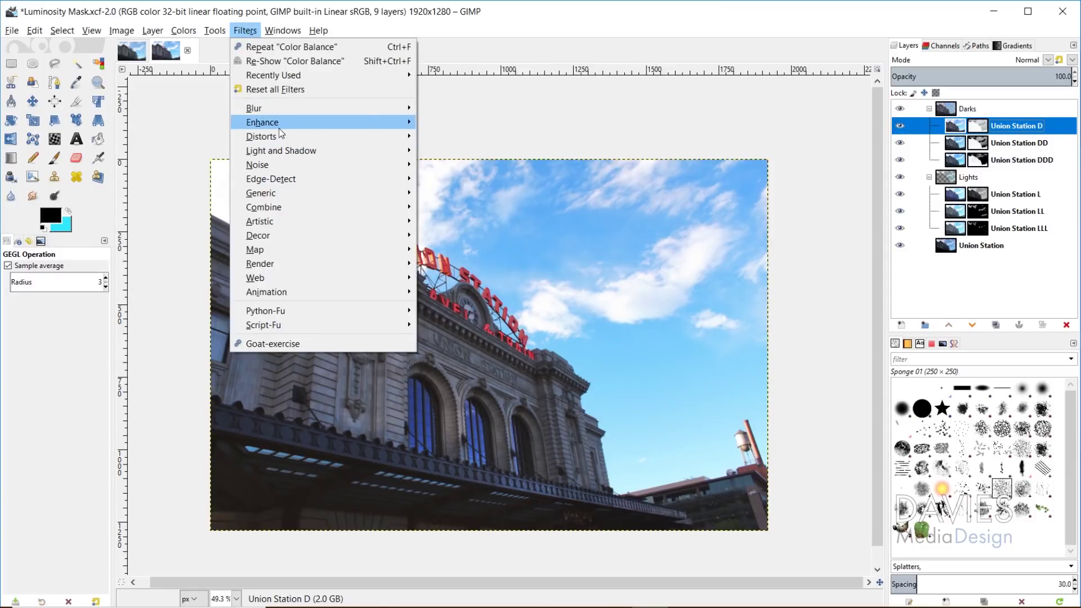
pyautogui.moveTo(279, 126)
pyautogui.click(457, 208)
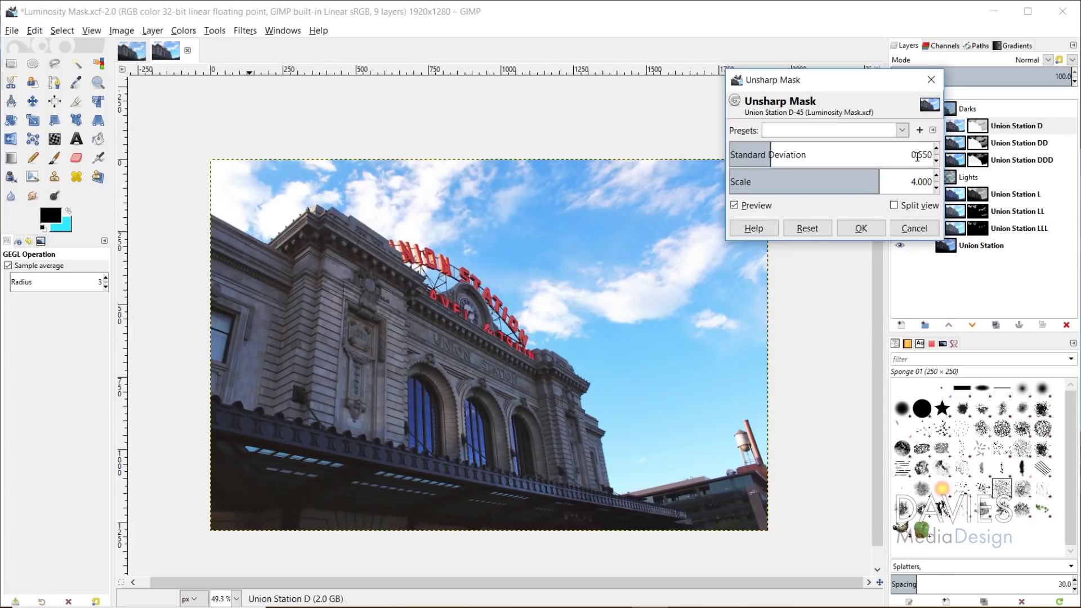
pyautogui.moveTo(923, 155); pyautogui.dragTo(938, 154)
pyautogui.press('BackSpace')
pyautogui.press('Return')
pyautogui.moveTo(872, 183)
pyautogui.mouseDown()
pyautogui.moveTo(856, 183)
pyautogui.moveTo(871, 183)
pyautogui.mouseUp()
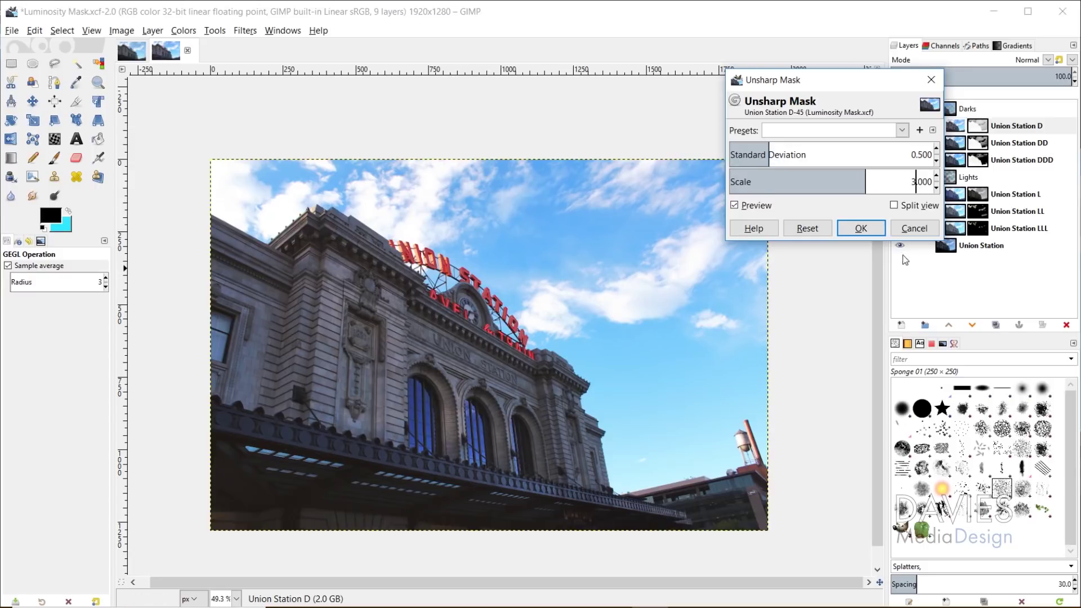
pyautogui.click(850, 226)
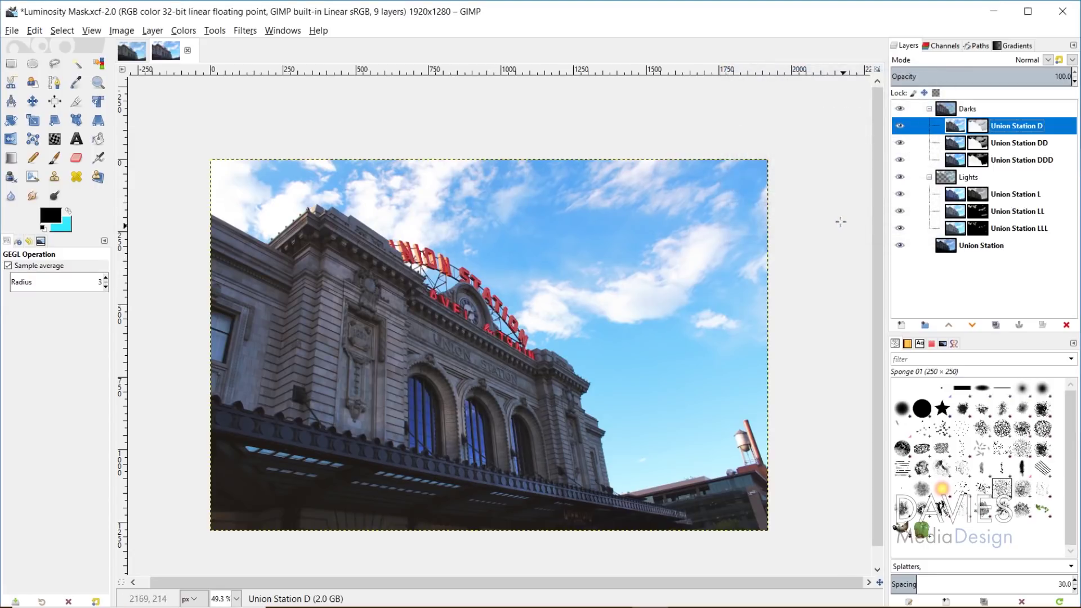
# Repeat the same Unsharp Mask on the Union Station DD and Union Station DDD layers of the Darks group.
pyautogui.click(955, 146)
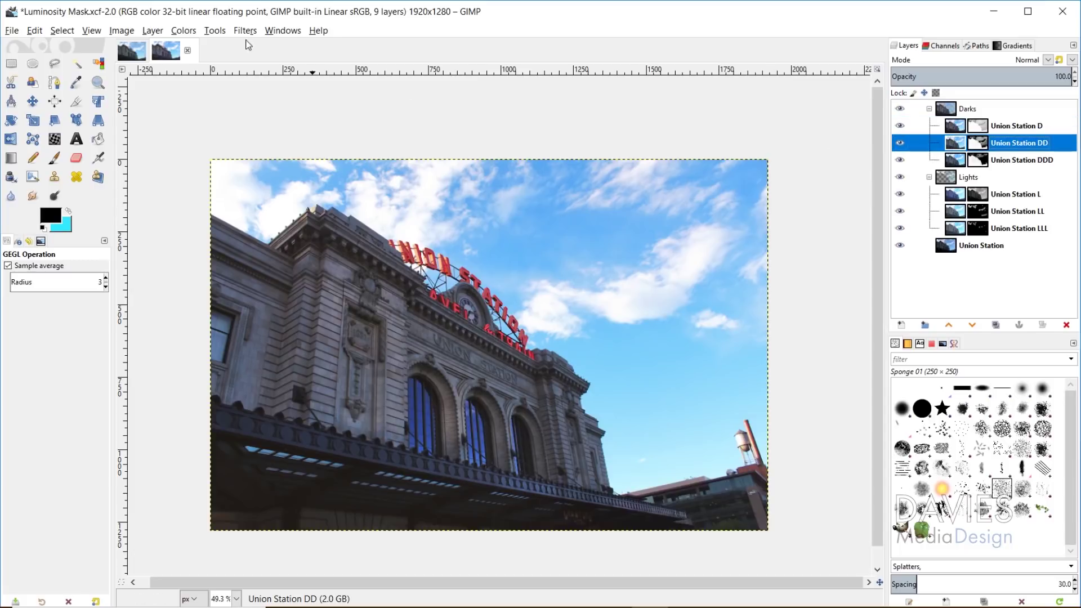
pyautogui.click(245, 32)
pyautogui.click(344, 47)
pyautogui.press('pagedown')
pyautogui.click(245, 30)
pyautogui.click(266, 46)
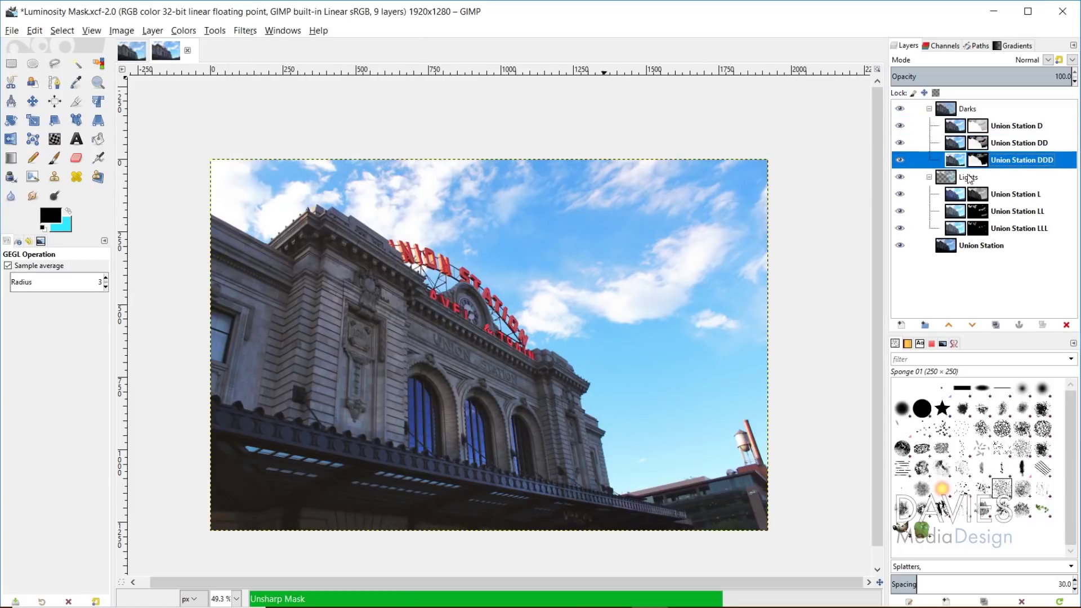
# Repeat the same Unsharp Mask on the Union Station L, LL and LLL layers of the Lights group.
pyautogui.press('pagedown')
pyautogui.click(245, 30)
pyautogui.click(265, 47)
pyautogui.press('pagedown')
pyautogui.click(245, 30)
pyautogui.click(265, 47)
pyautogui.press('pagedown')
pyautogui.click(245, 30)
pyautogui.click(240, 47)
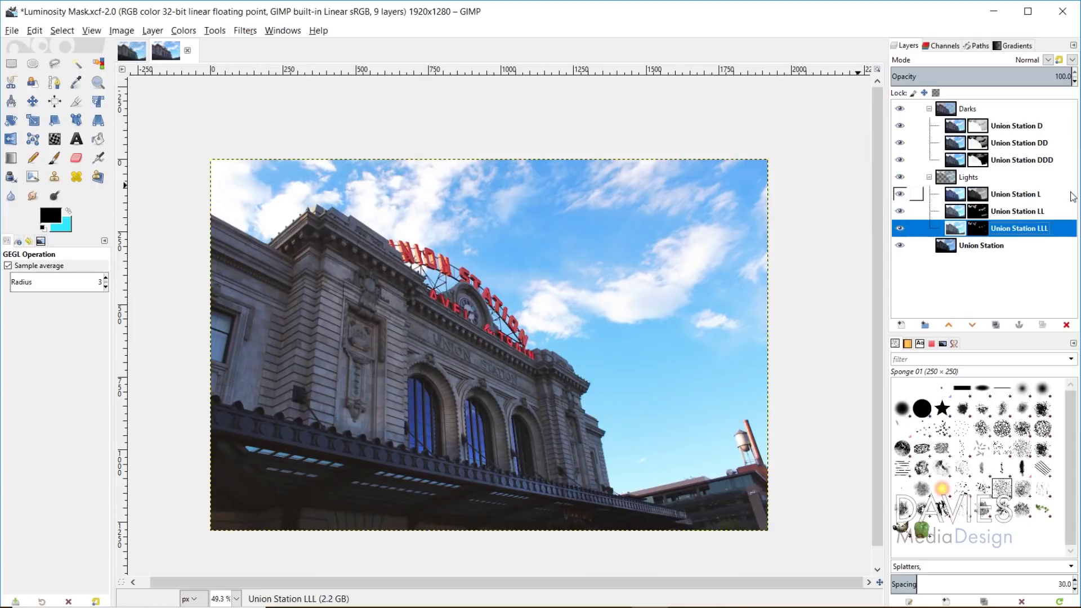
pyautogui.click(900, 246)
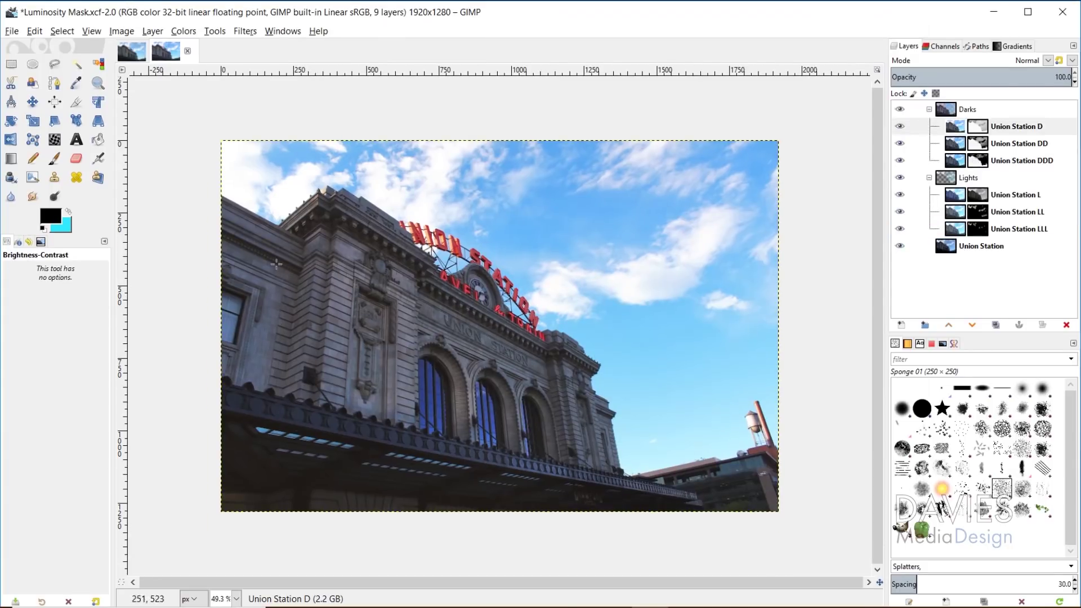
# Start exporting the edited photo to the GIMP Files folder and choose JPEG image as the file type.
pyautogui.click(12, 32)
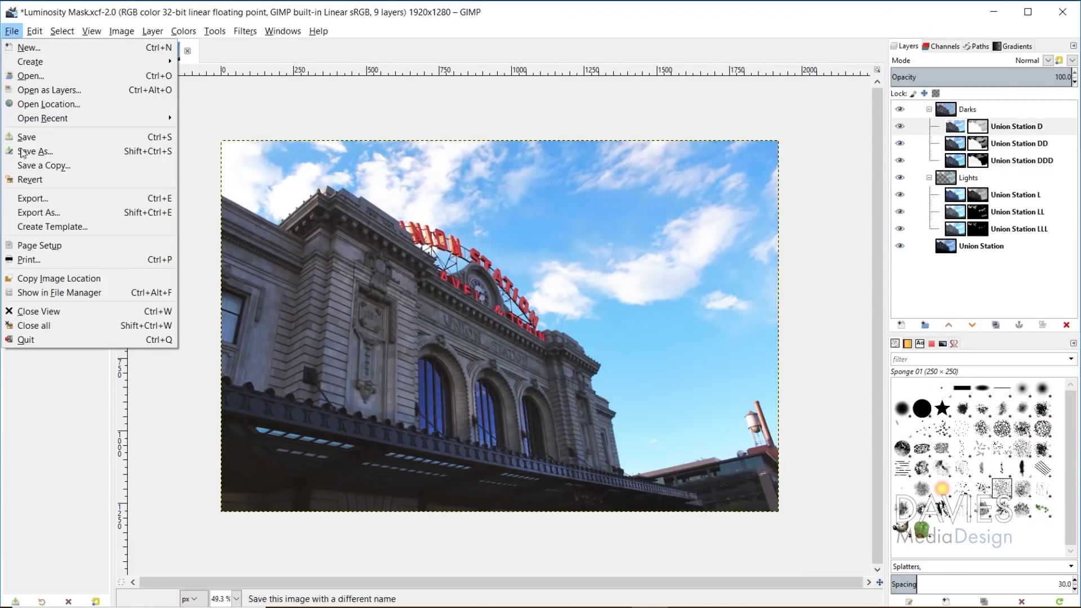
pyautogui.click(42, 219)
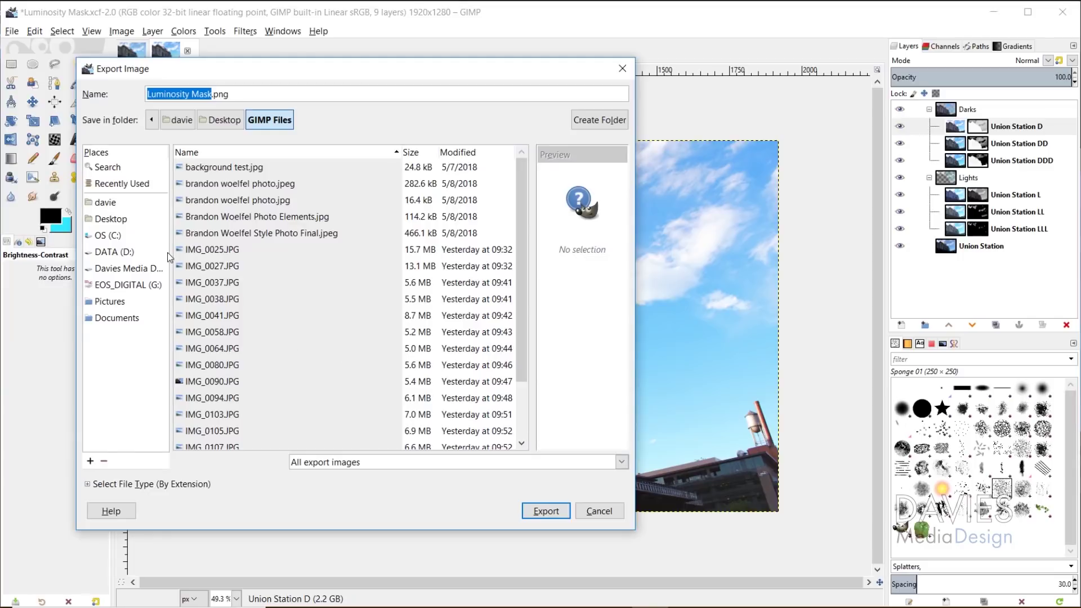
pyautogui.click(151, 484)
pyautogui.scroll(-5, 169, 445)
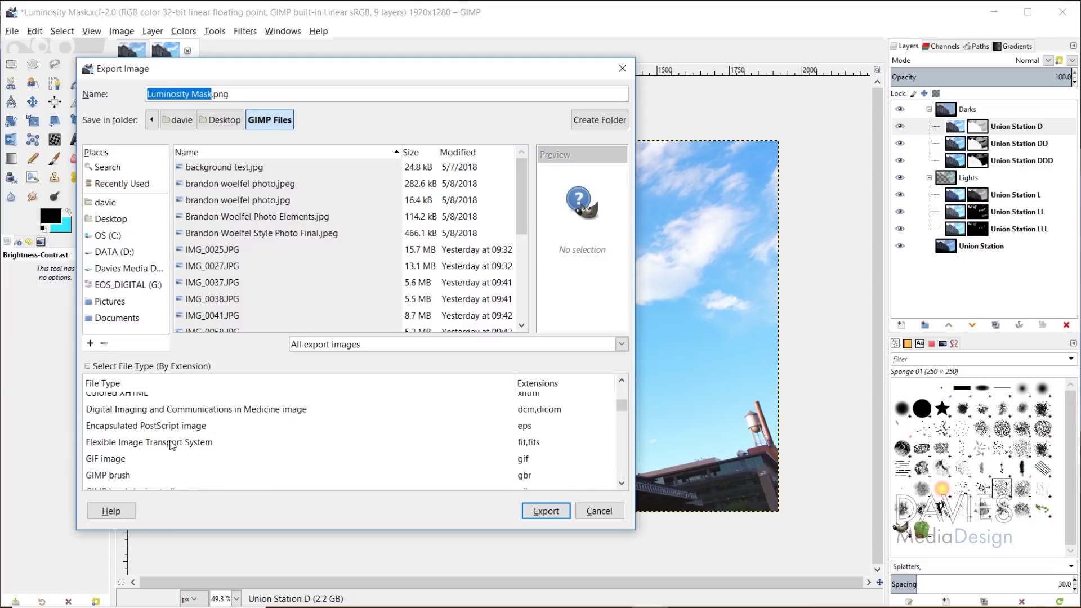
pyautogui.scroll(-2, 169, 445)
pyautogui.scroll(-1, 135, 450)
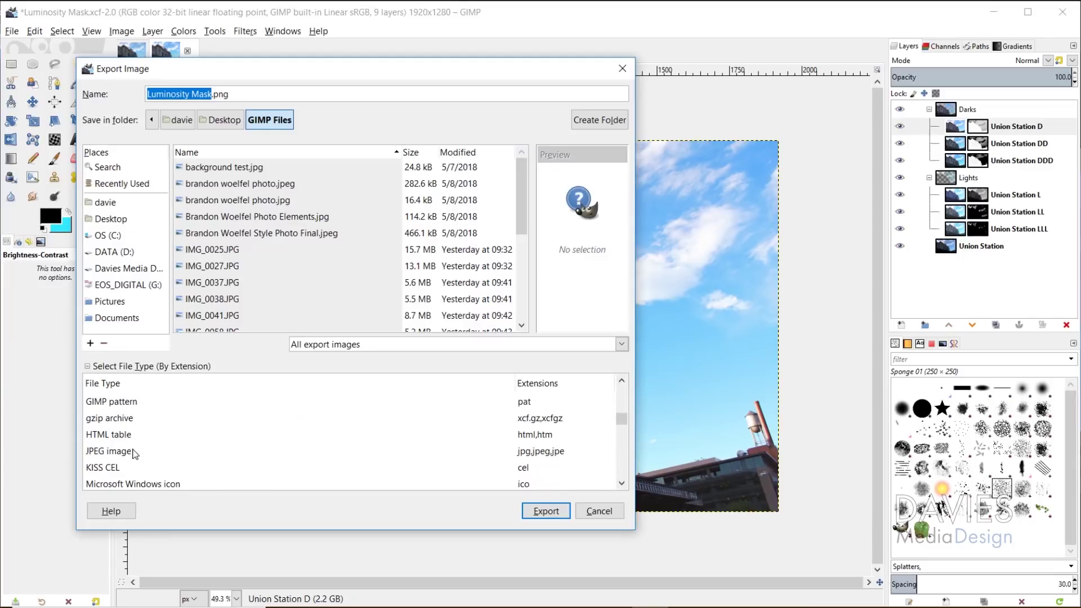
pyautogui.click(134, 454)
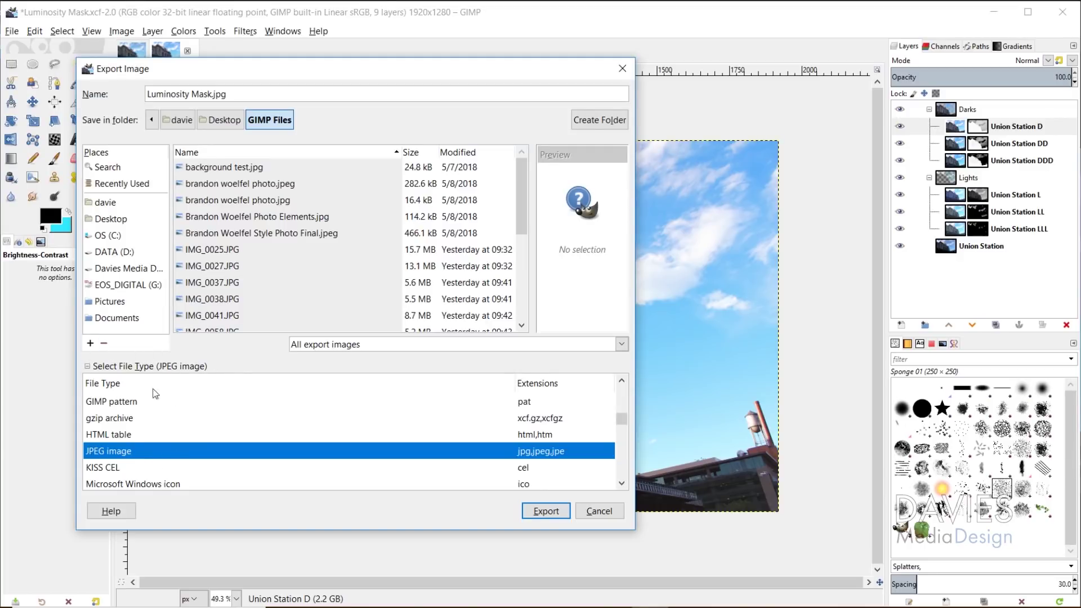
# Name the export file Union Station Photo.jpg and export it with JPEG quality 100.
pyautogui.moveTo(212, 94); pyautogui.dragTo(105, 94)
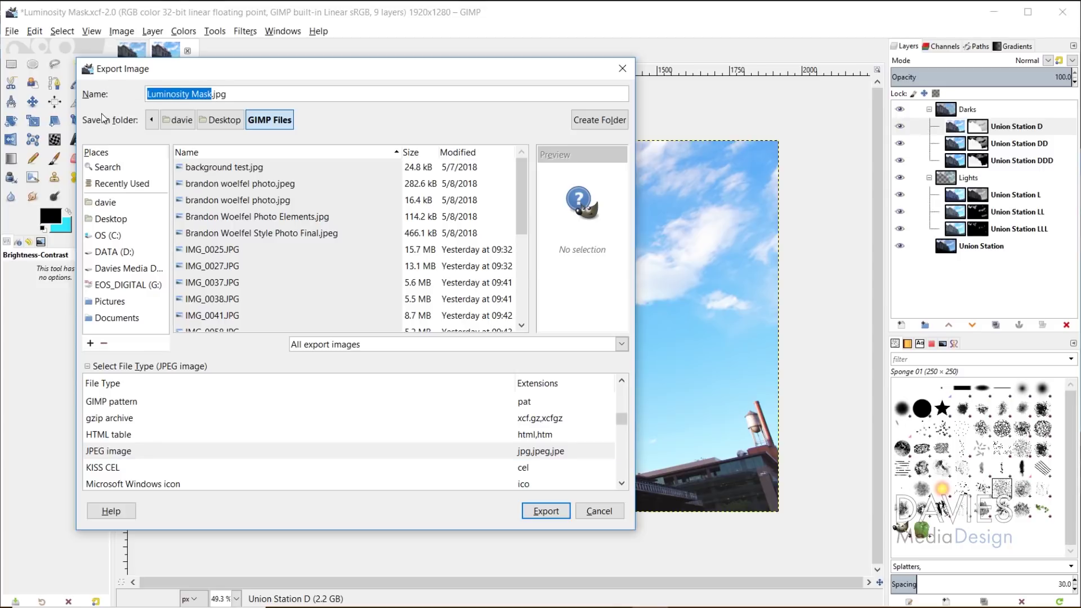
pyautogui.write('Union Station Photo')
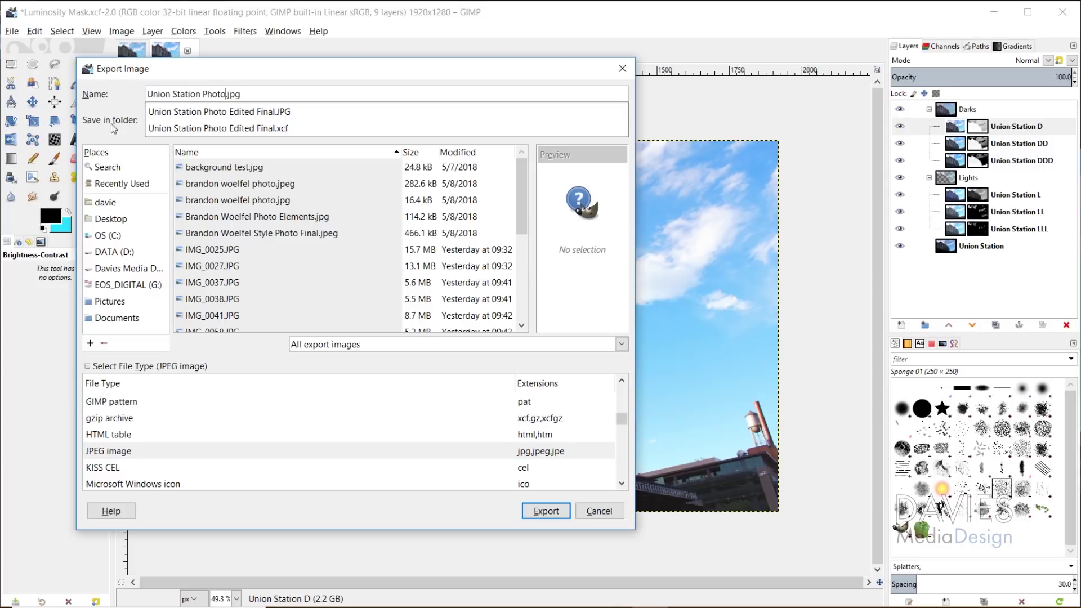
pyautogui.click(544, 511)
pyautogui.click(546, 510)
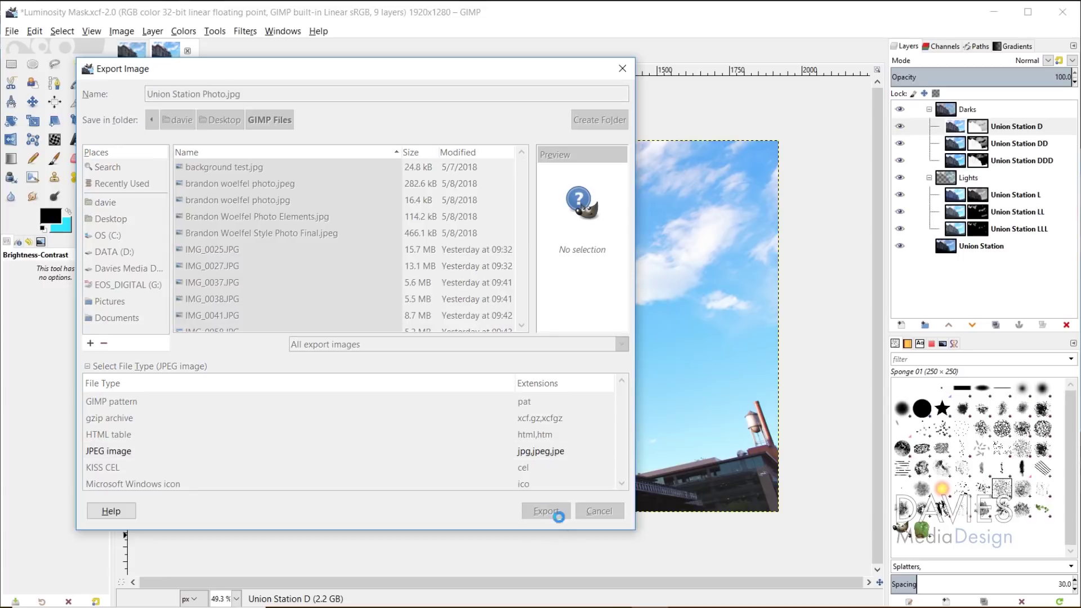
pyautogui.scroll(3, 585, 281)
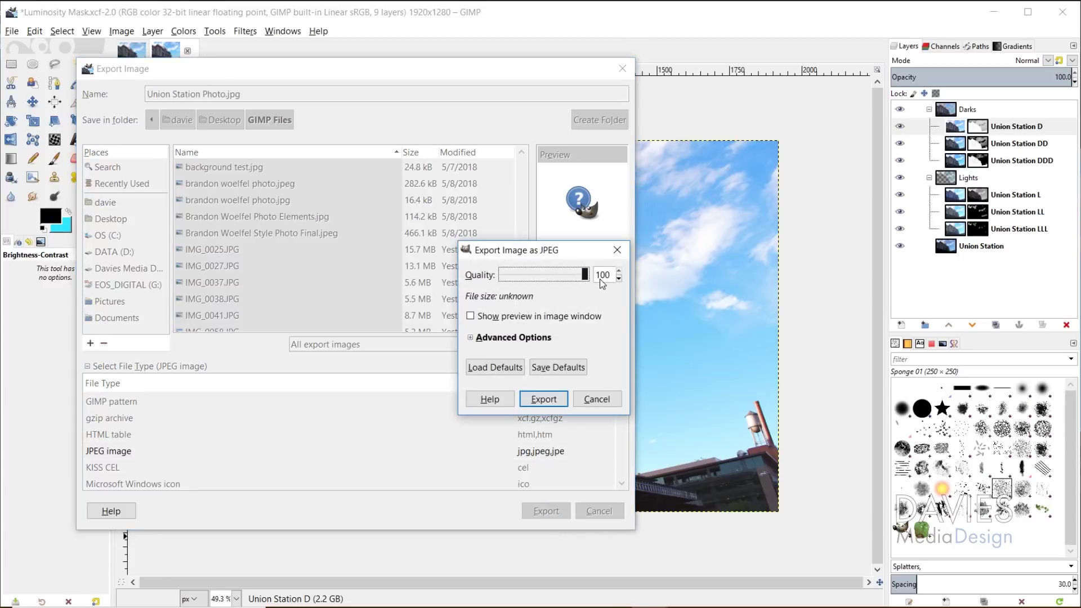
pyautogui.click(543, 400)
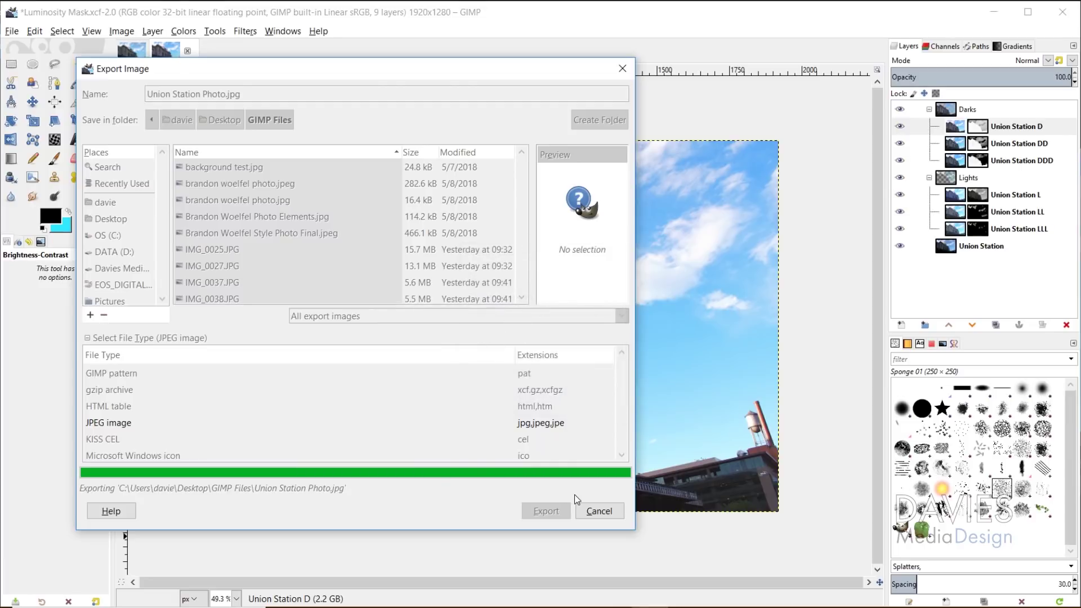